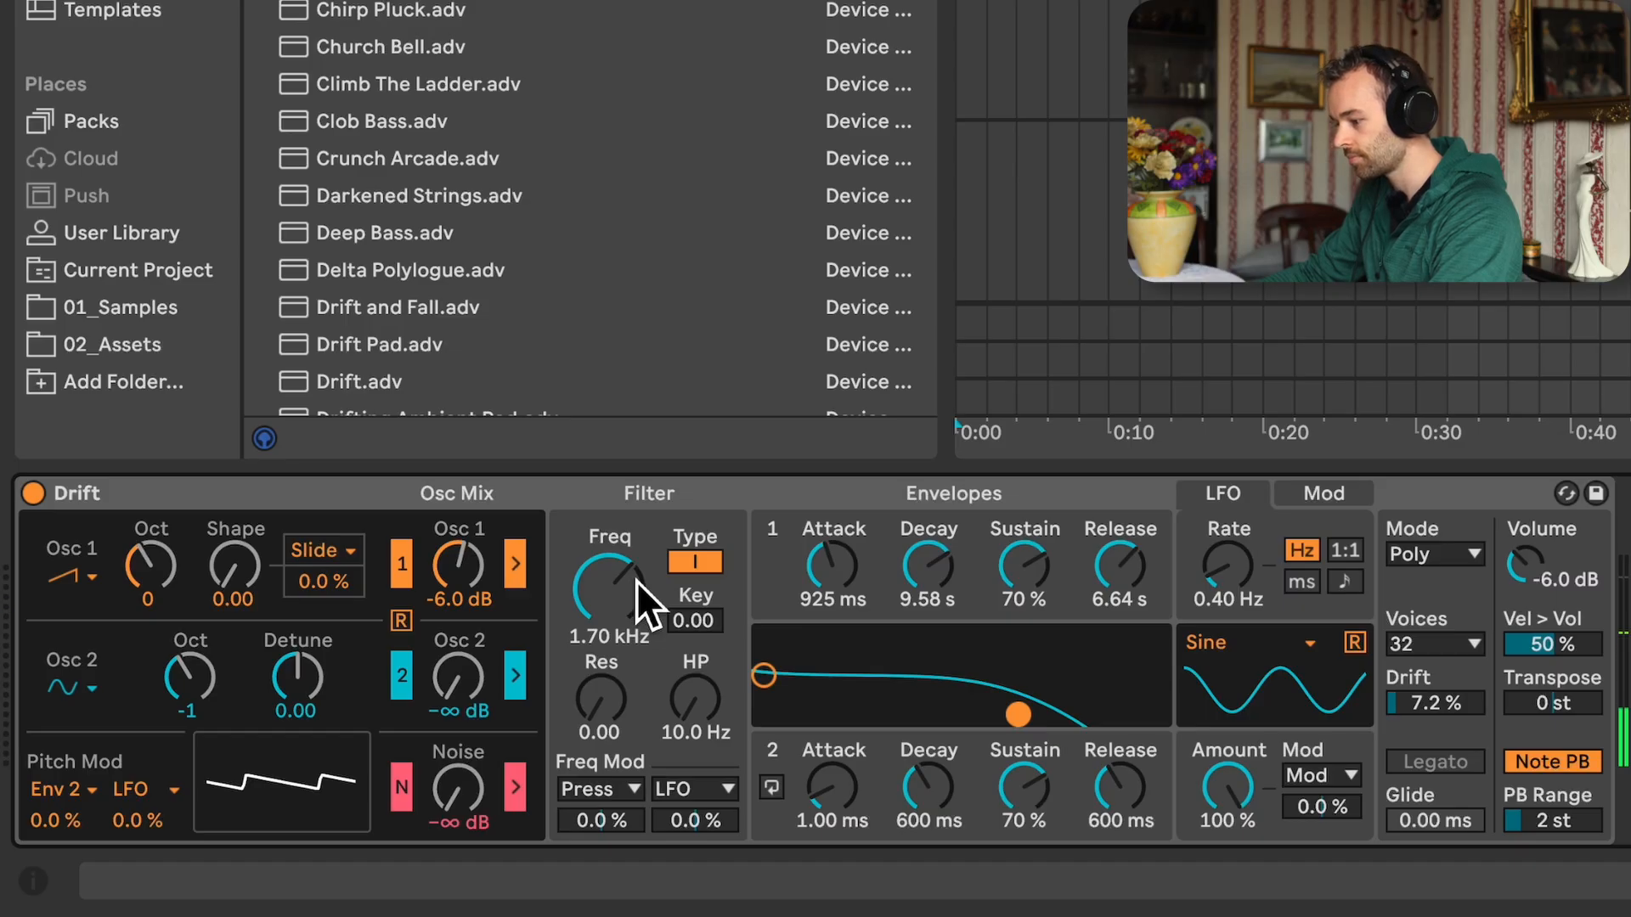
Switch Drift's voice mode to Stereo with 34% spread and set the Drift amount to 23%
left_click(1476, 564)
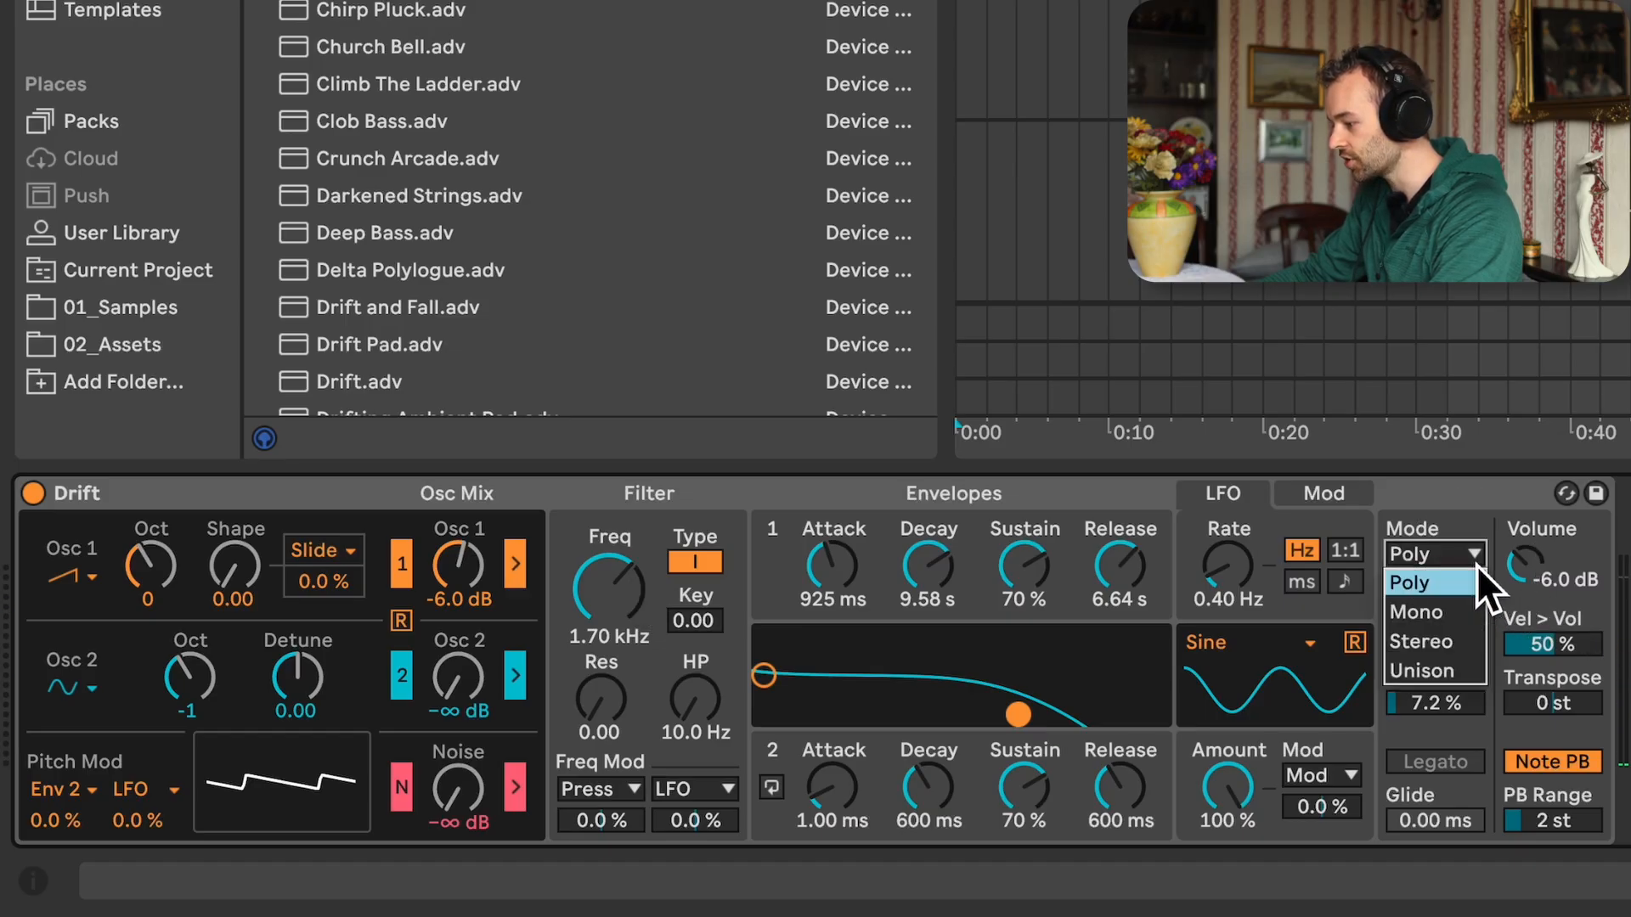
left_click(1469, 634)
left_click_drag(1447, 588, 1447, 515)
left_click_drag(1448, 703, 1448, 684)
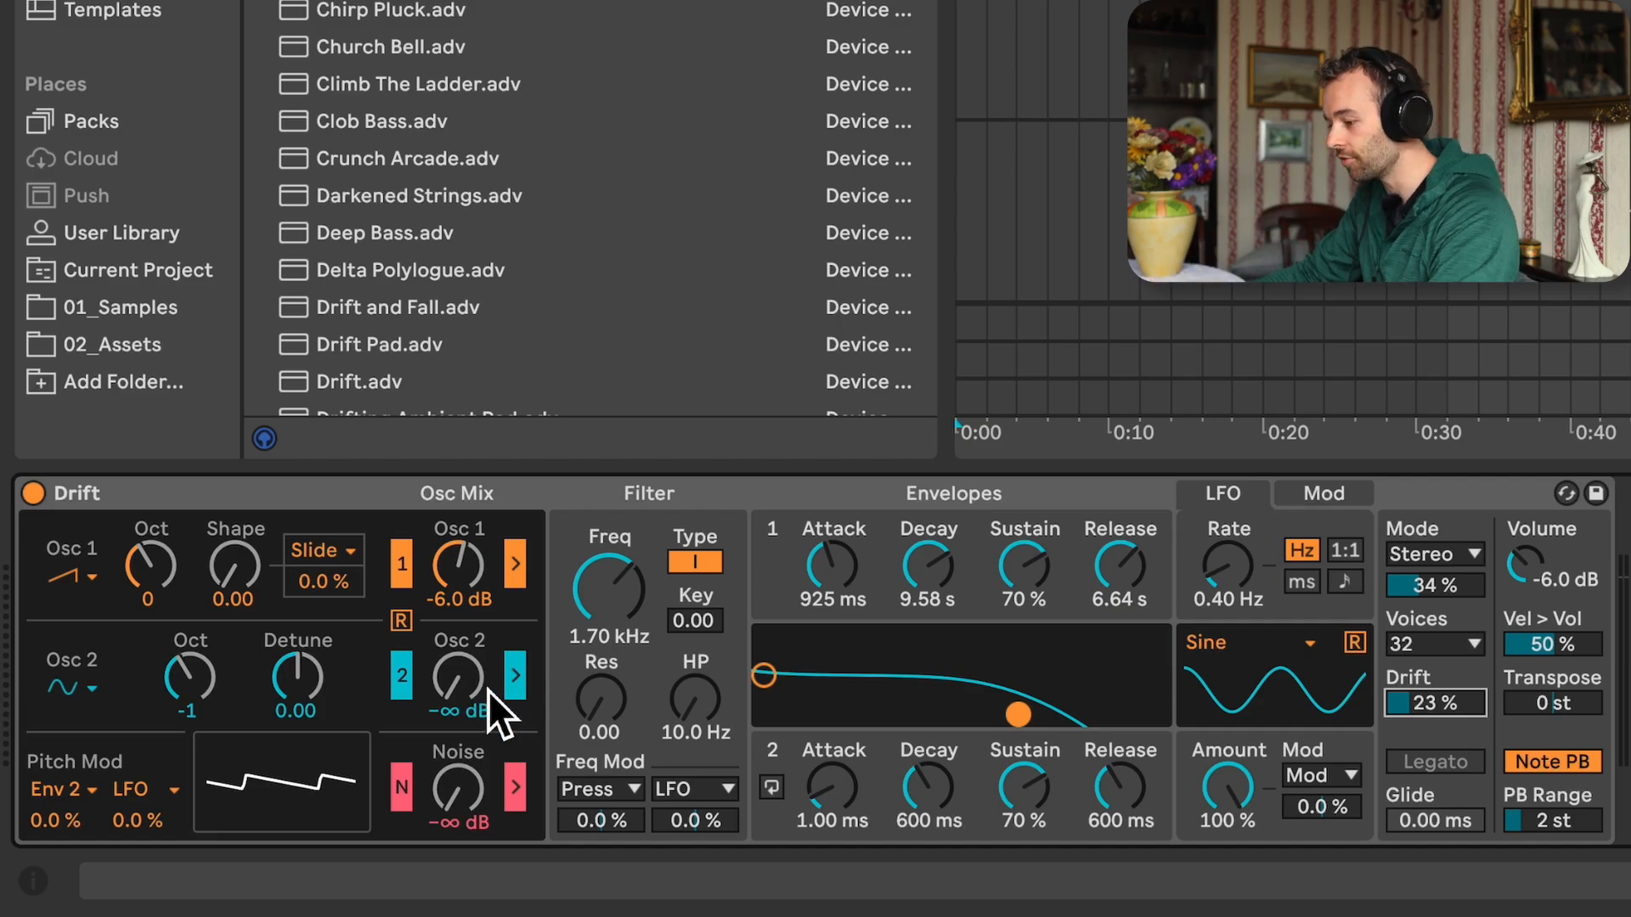
Set oscillator 2 to the third waveform in its list at -3.5 dB, with octave 0 and detune 0.14
left_click_drag(482, 690, 482, 618)
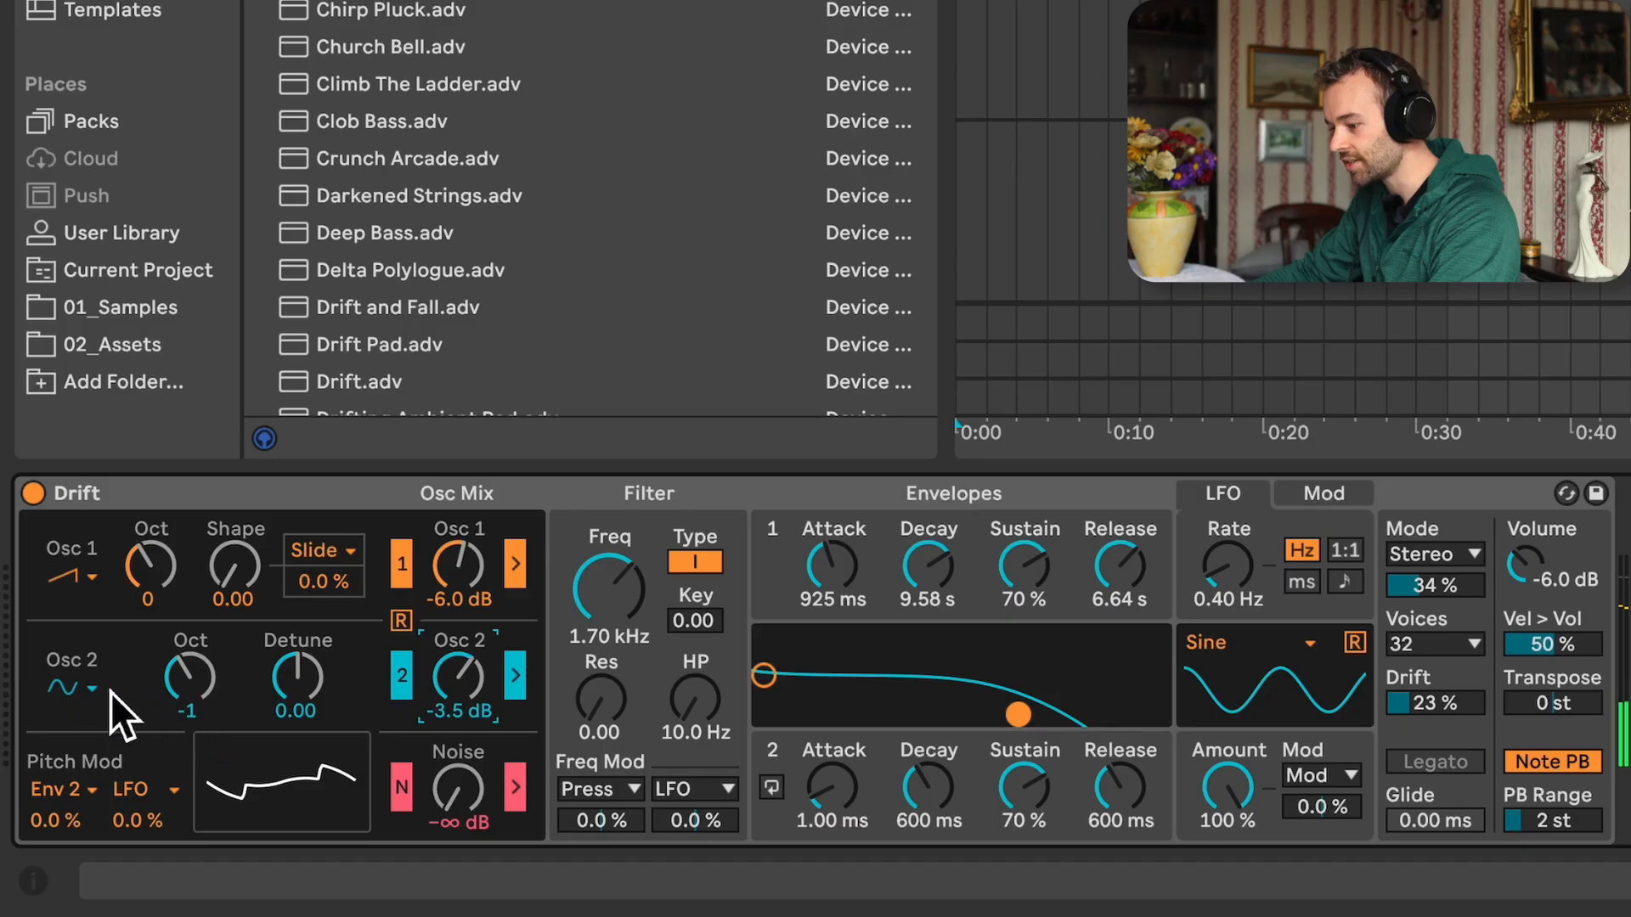
left_click(87, 695)
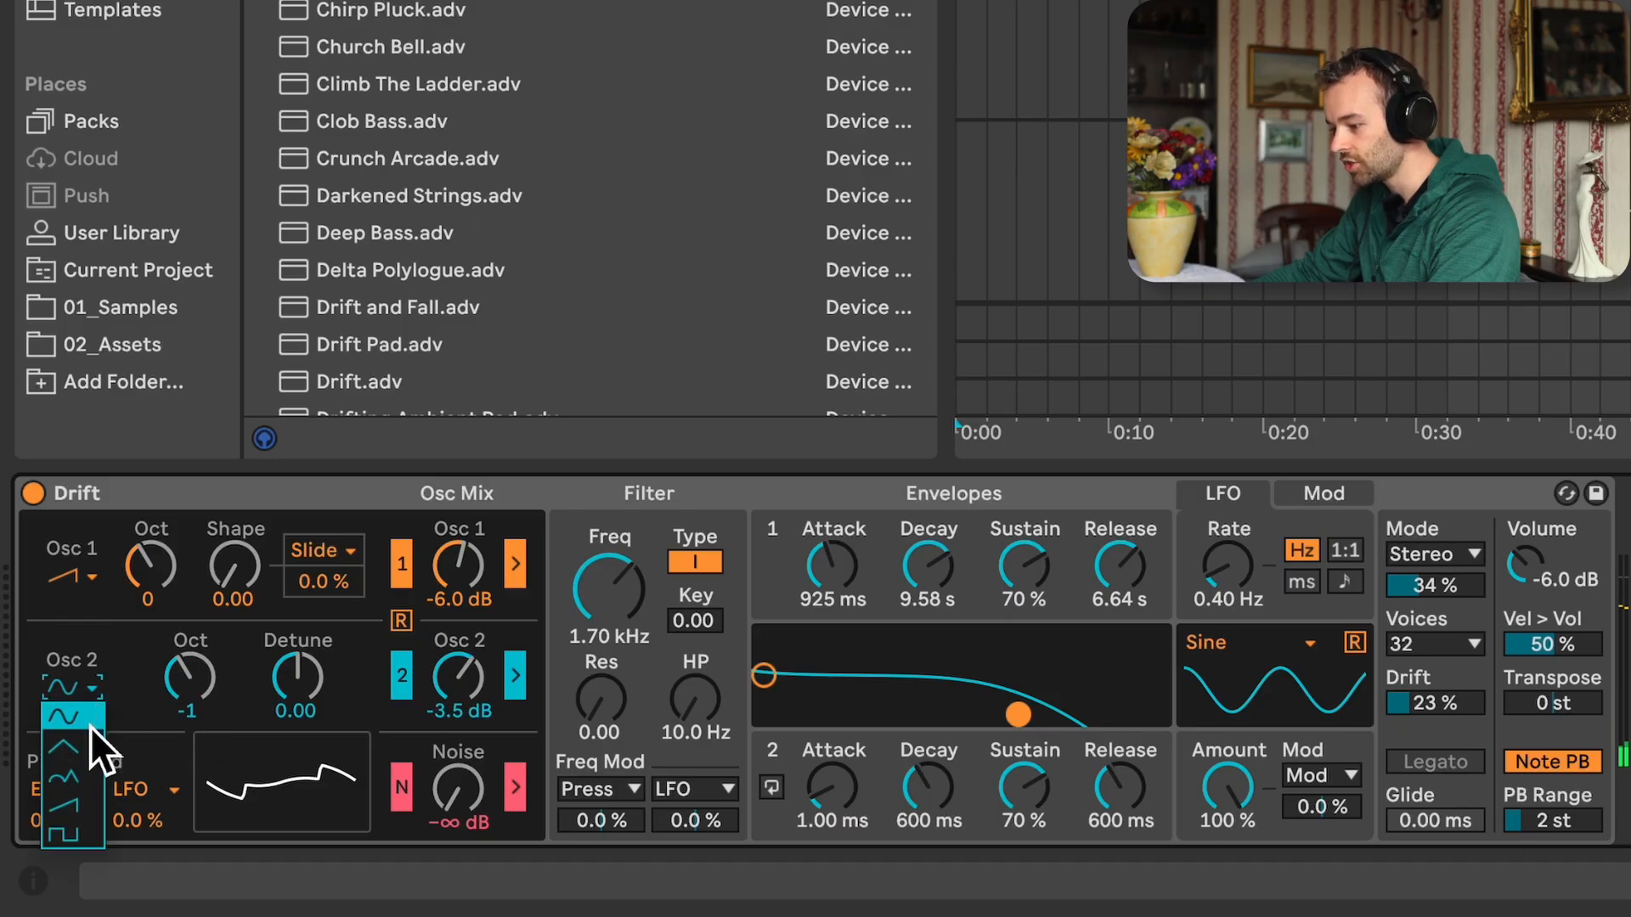
left_click(73, 777)
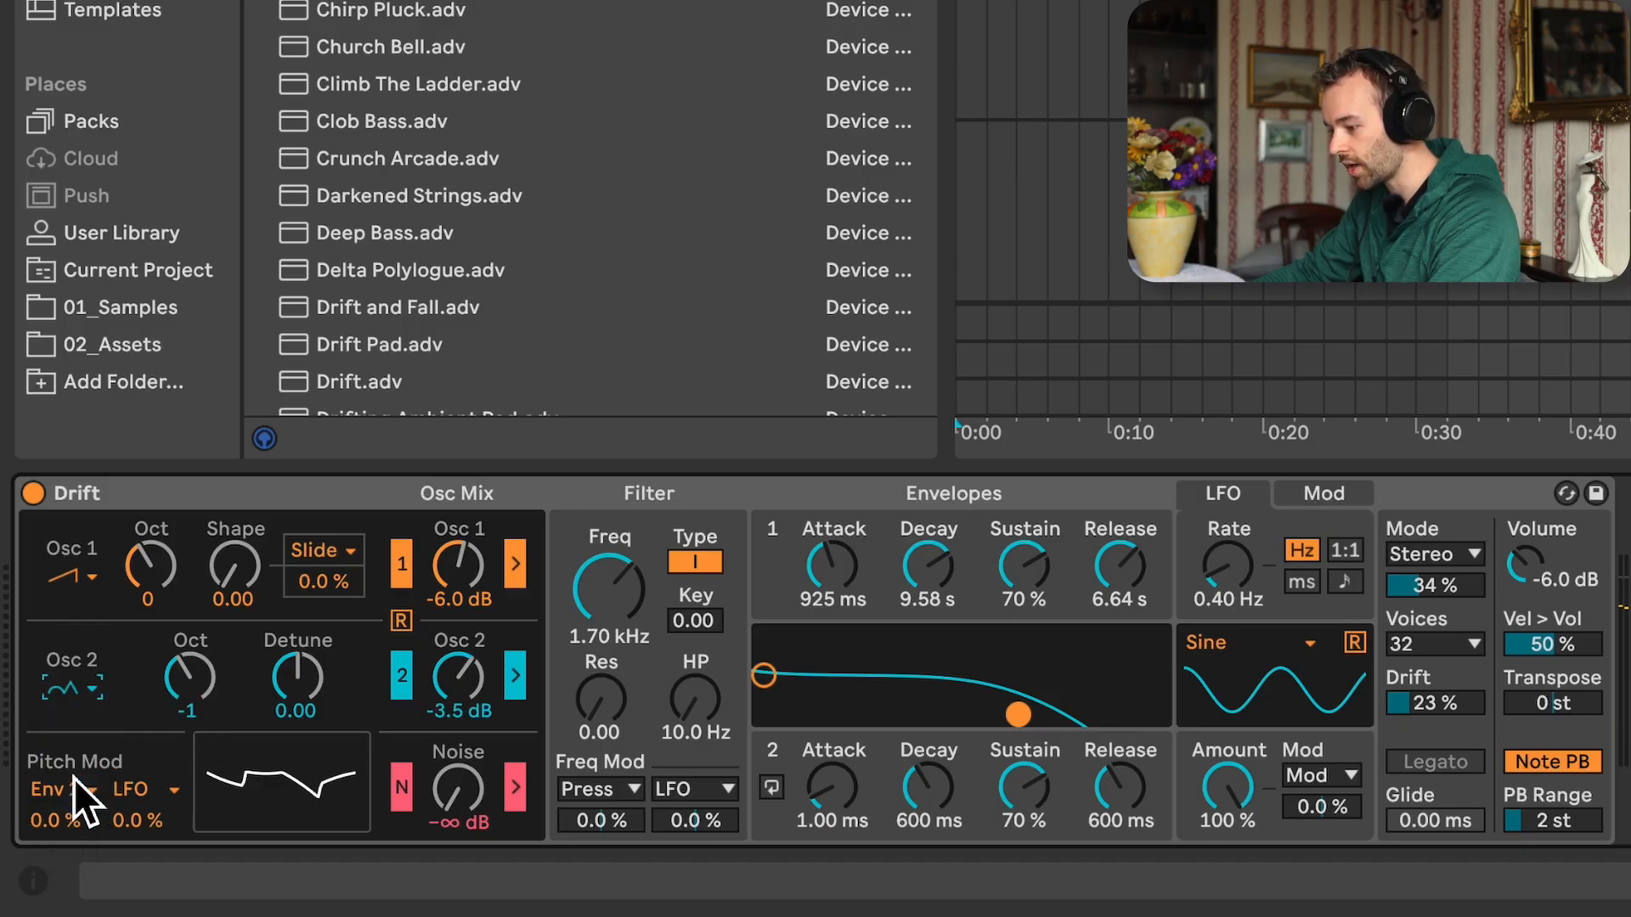
left_click_drag(190, 676, 189, 667)
left_click(299, 680)
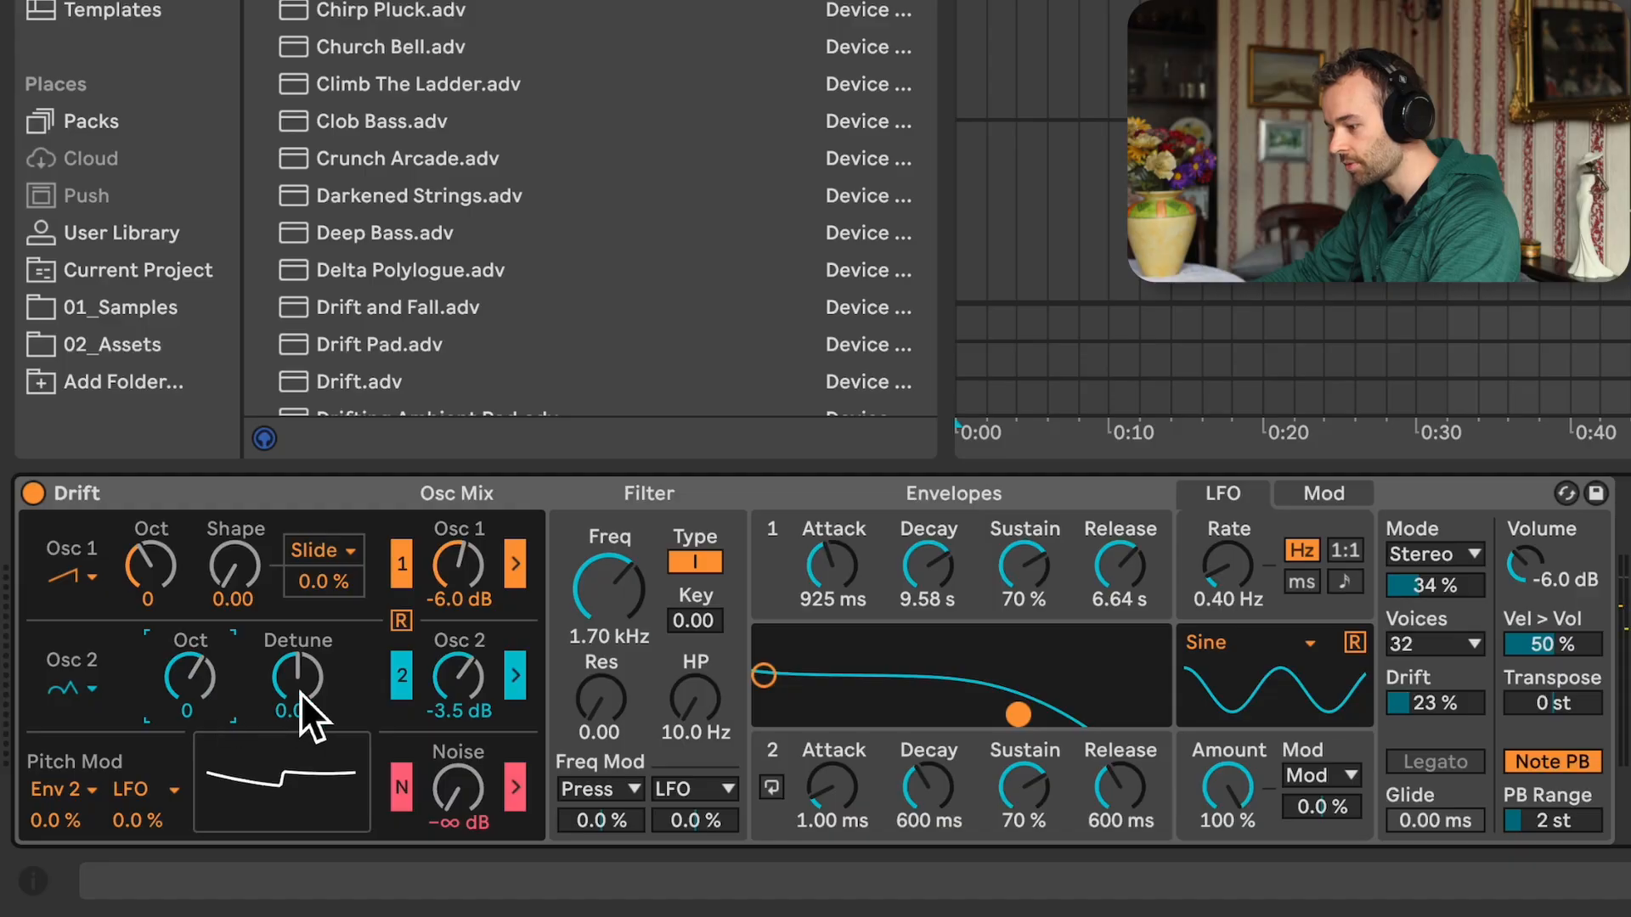
left_click_drag(302, 690, 303, 680)
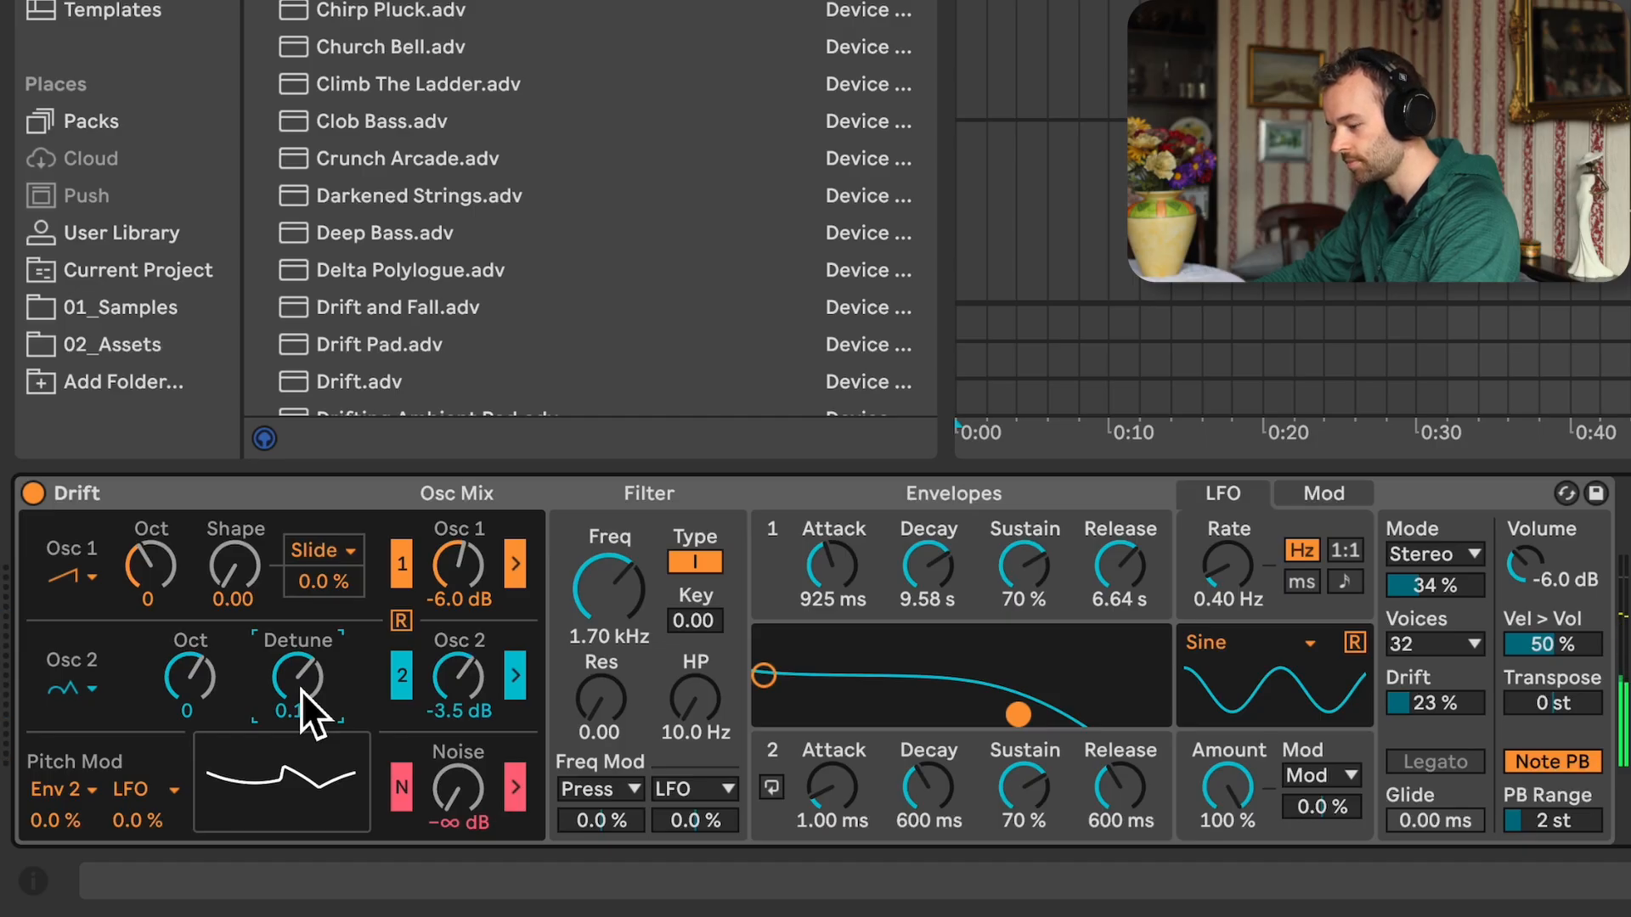
Bring in the noise source at -7.9 dB and set the filter's high-pass to 113 Hz
left_click_drag(452, 802, 452, 698)
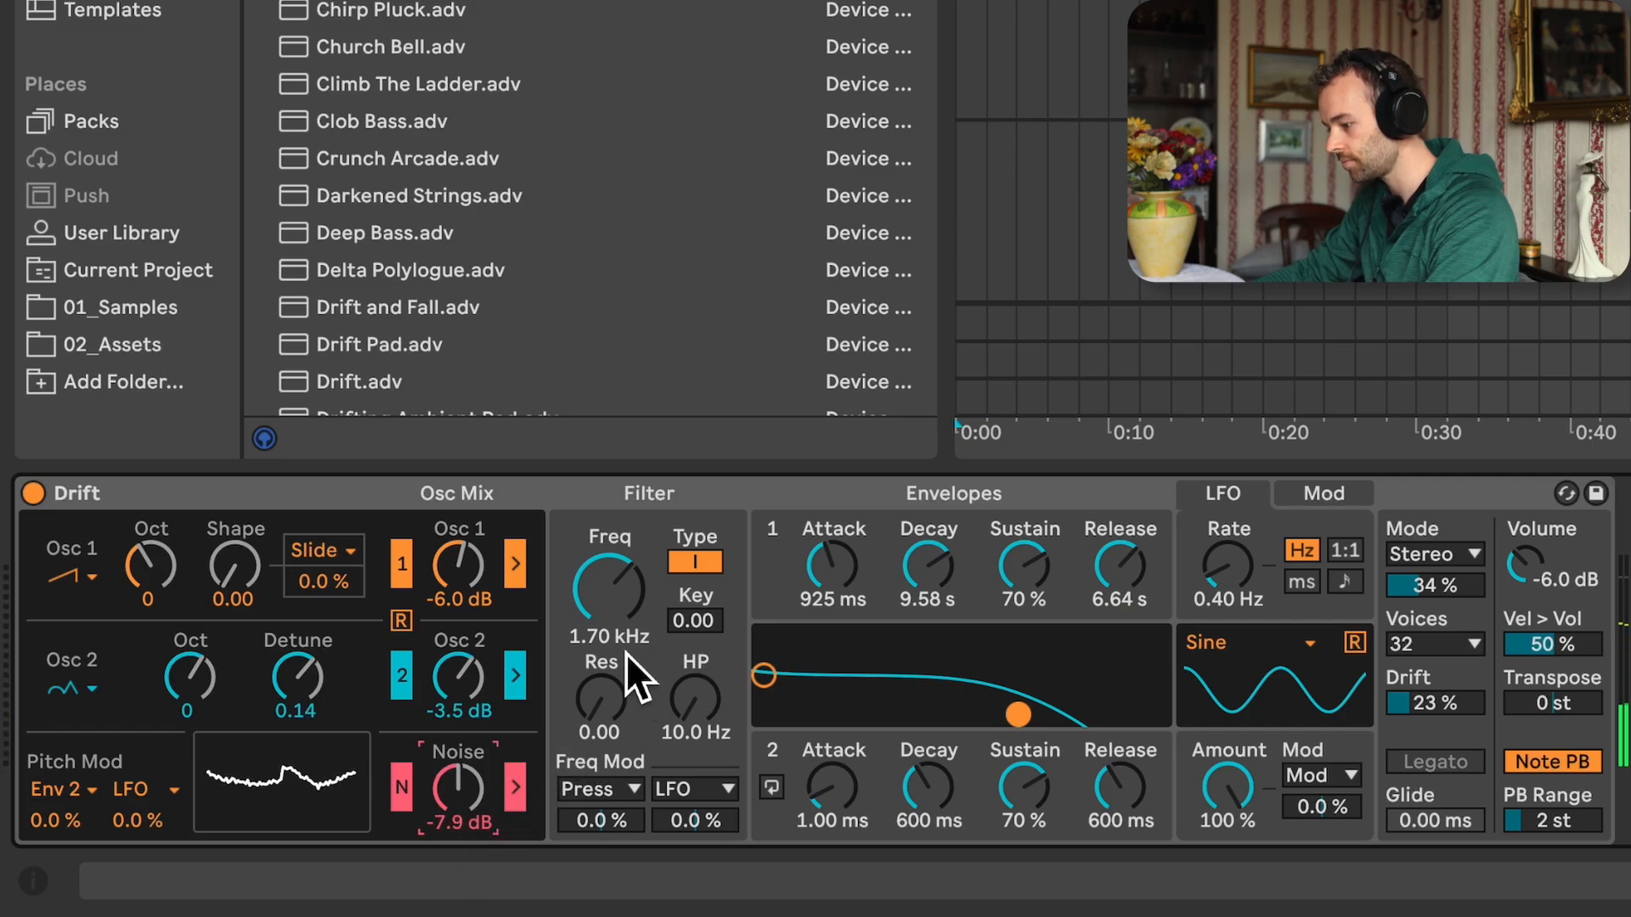
left_click_drag(701, 716, 701, 645)
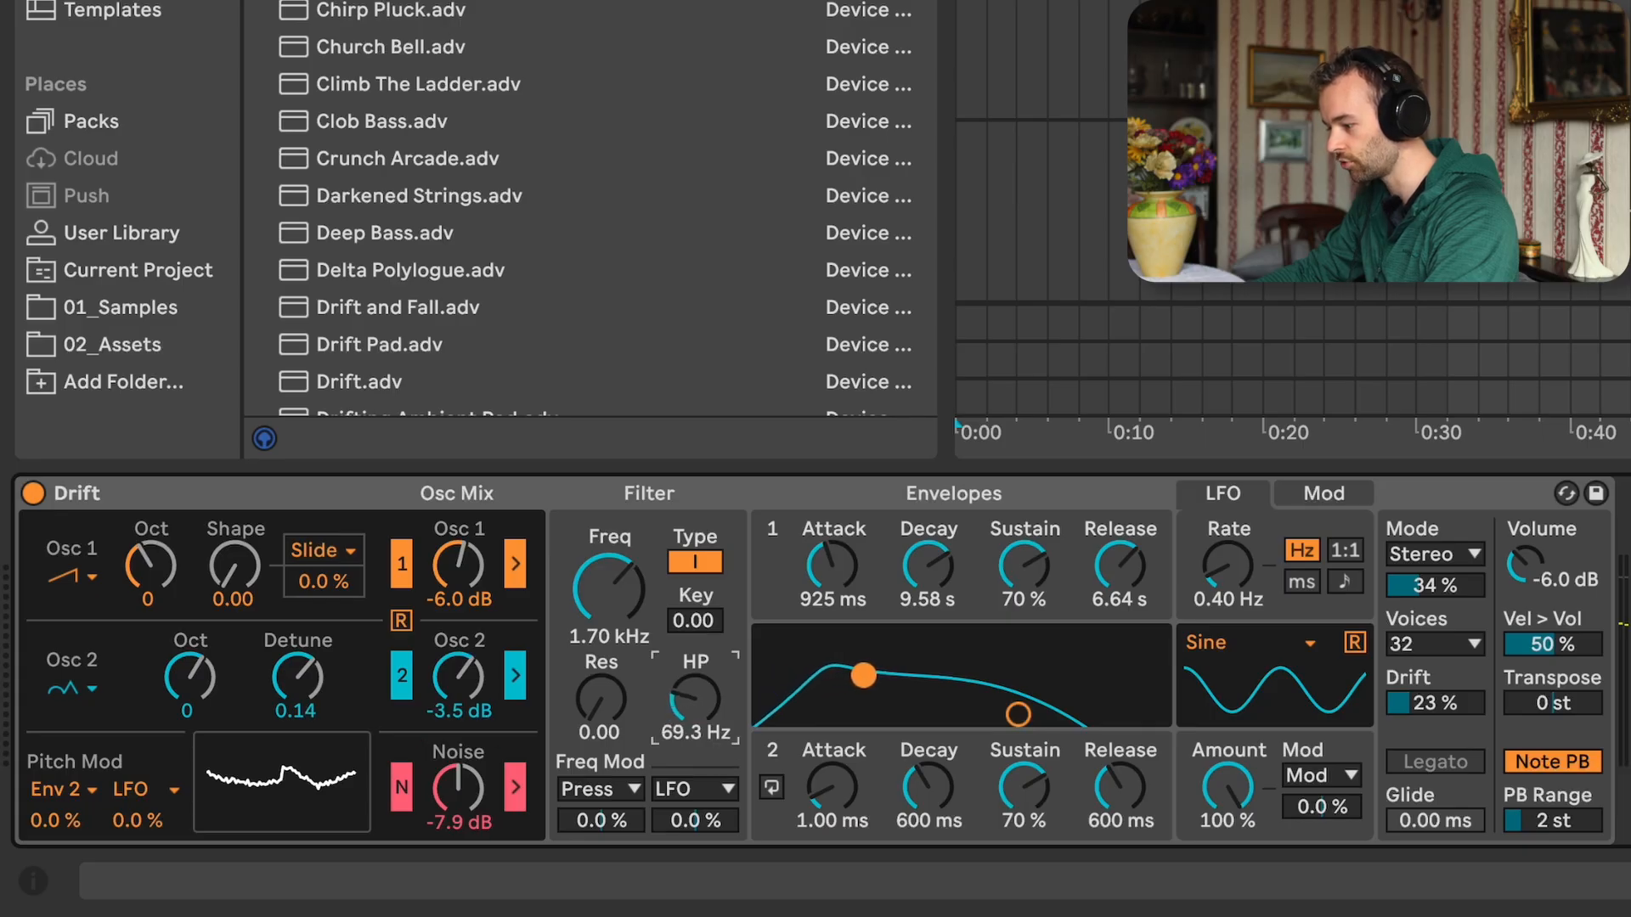
left_click_drag(725, 687, 725, 670)
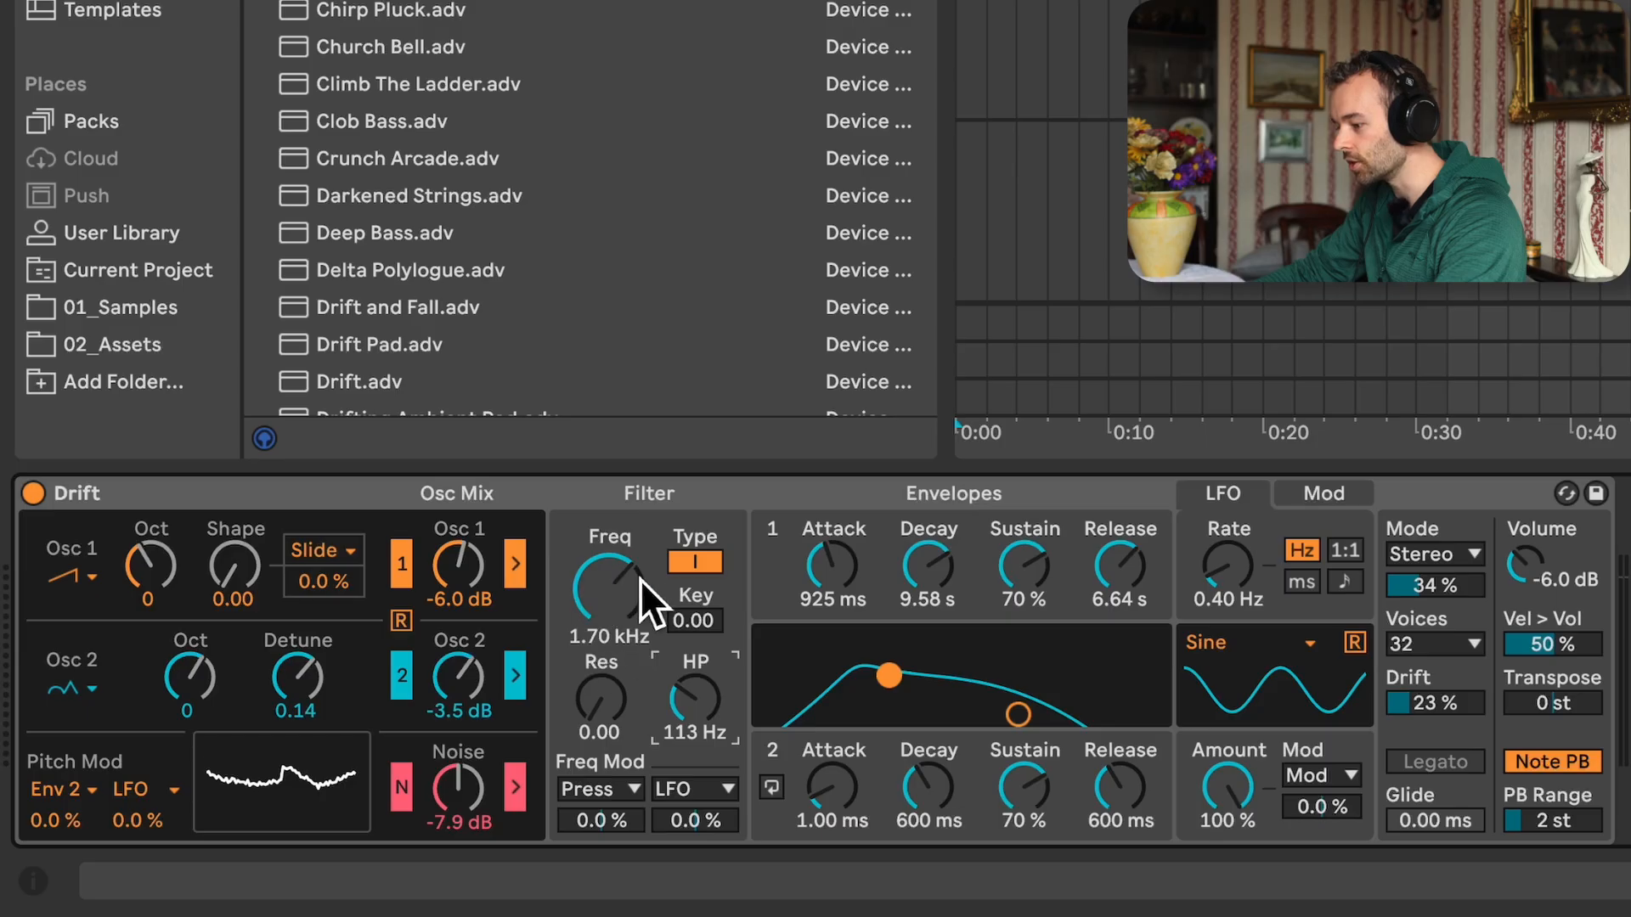
Lower the filter frequency to 294 Hz and modulate it with Envelope 2 at 33%
left_click(631, 792)
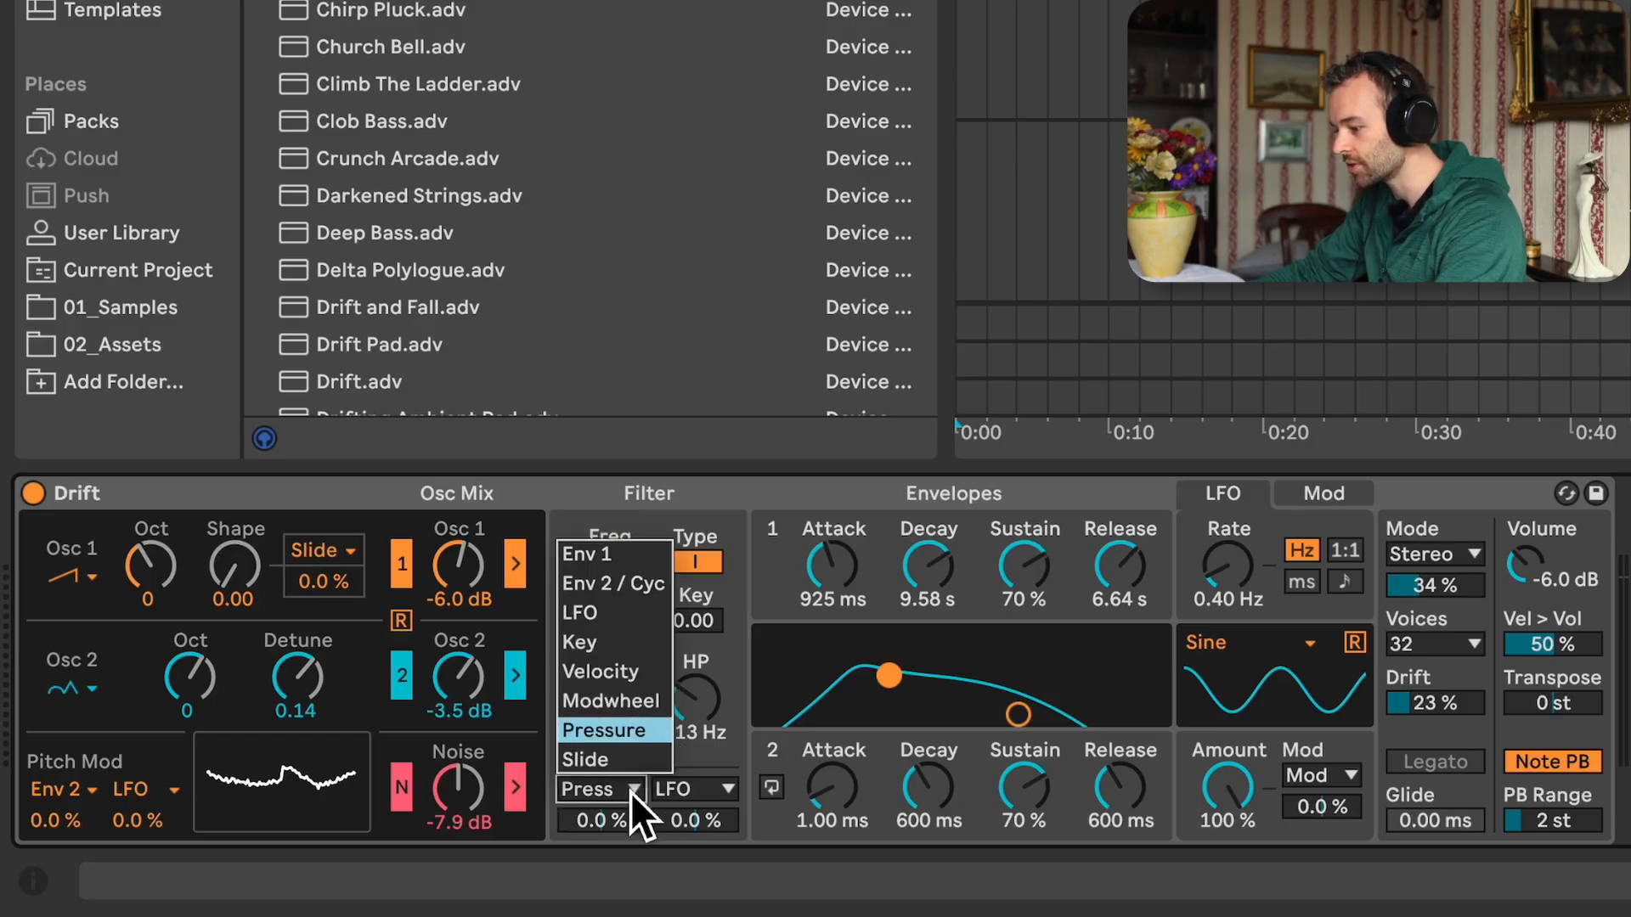
left_click(638, 591)
left_click_drag(610, 595, 610, 658)
left_click_drag(620, 823, 620, 747)
left_click_drag(620, 823, 620, 791)
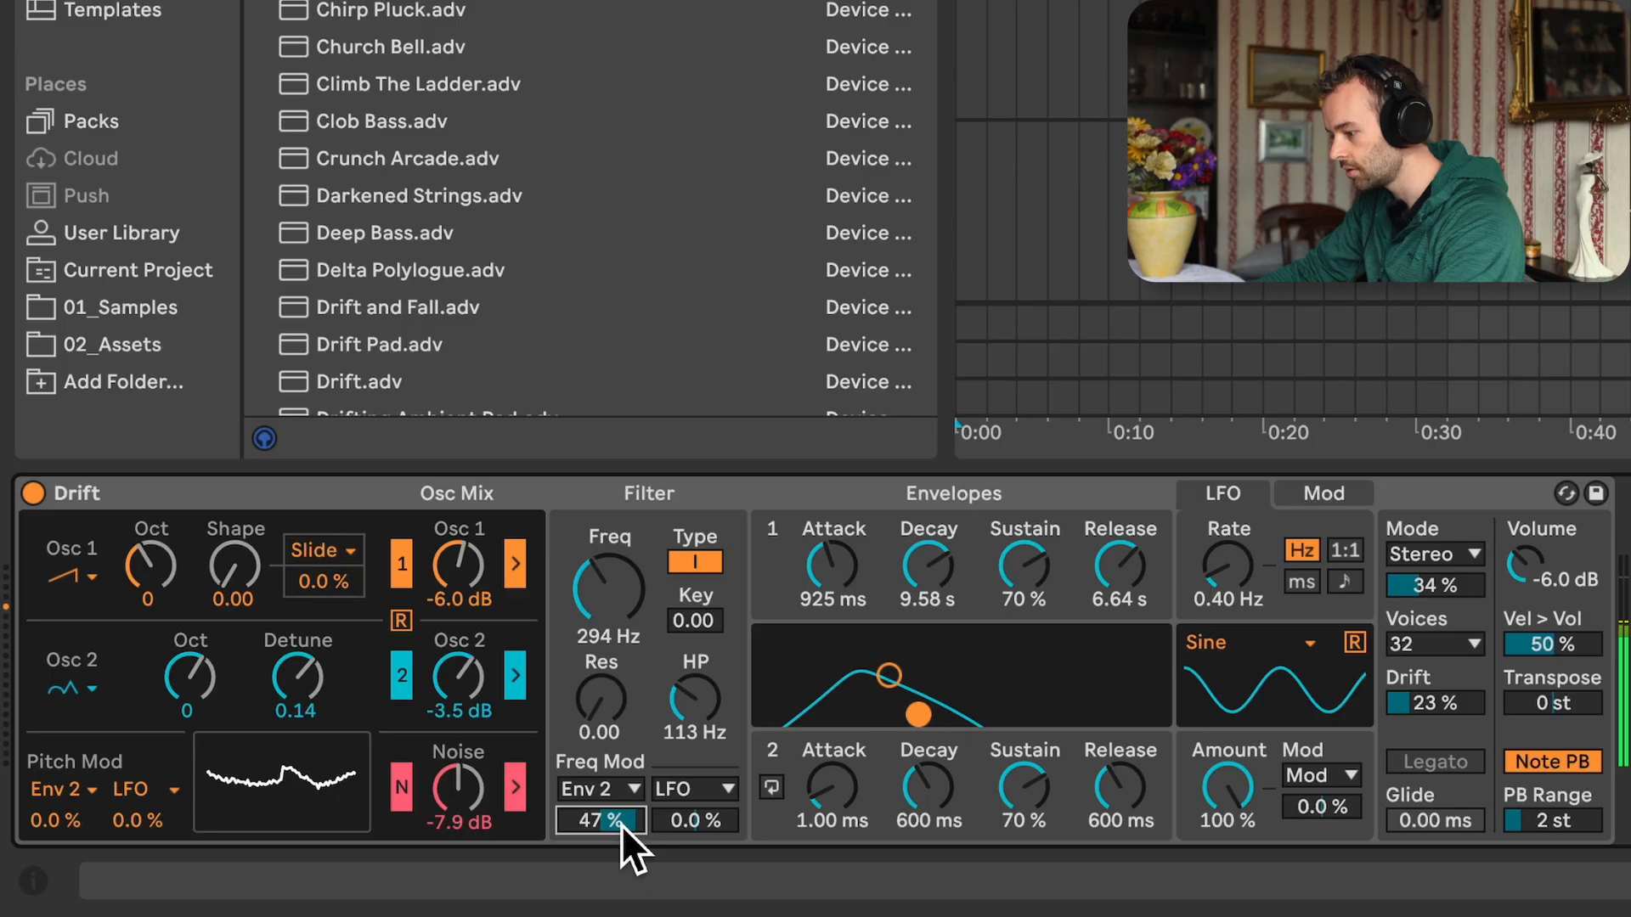
left_click_drag(620, 824, 615, 819)
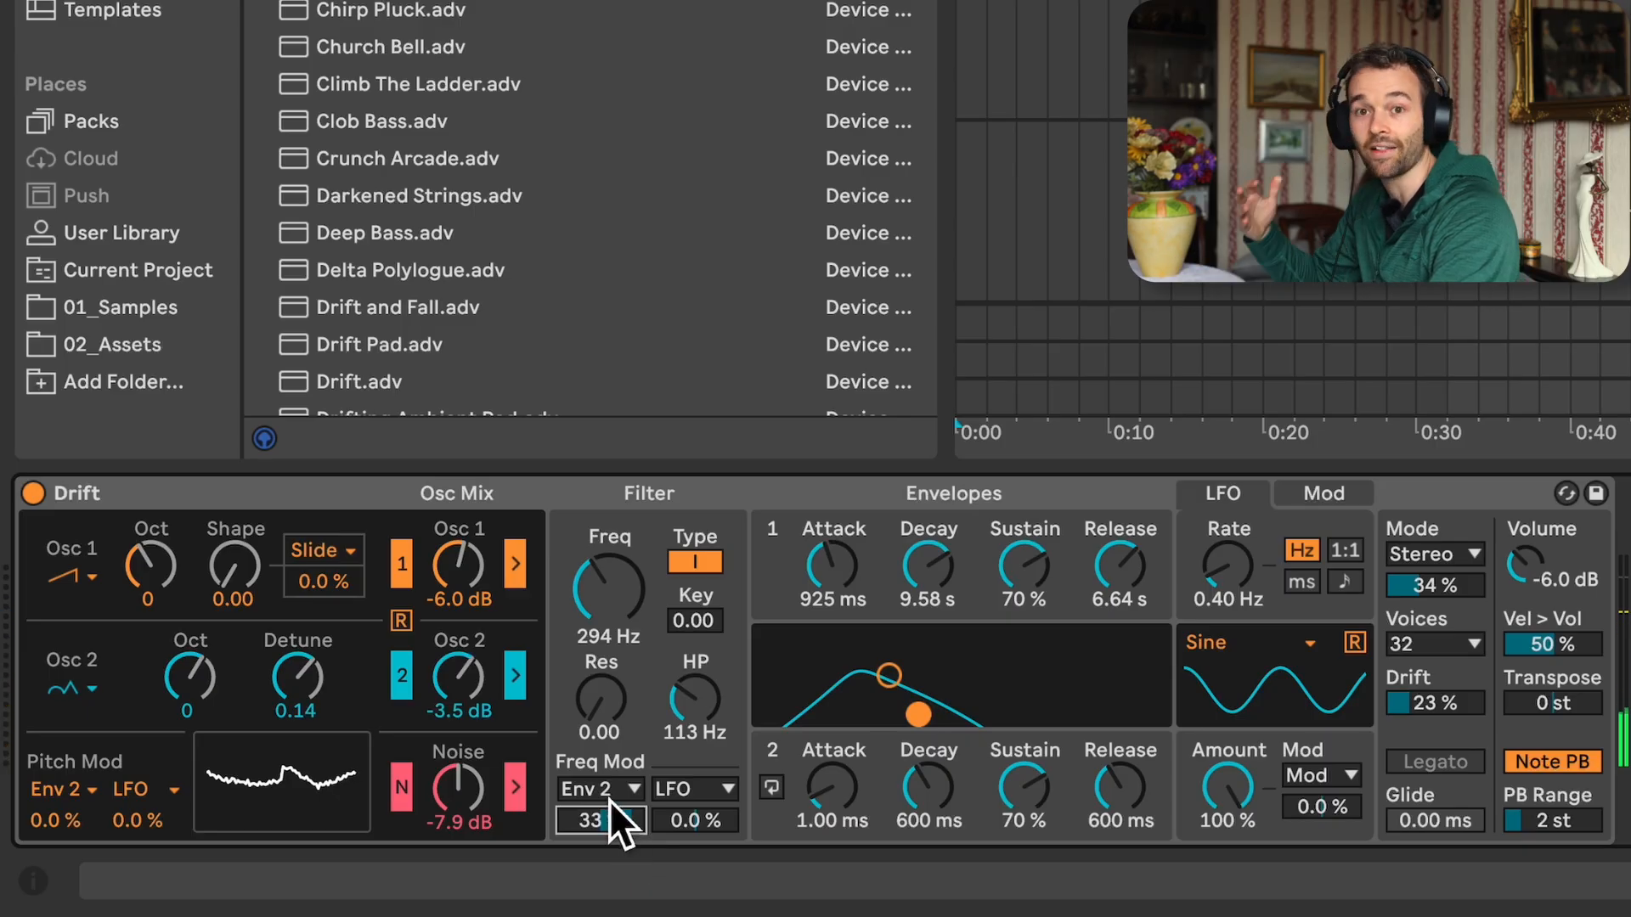
Shape Envelope 2 with 85.8 ms attack, 14.6 s decay, 0% sustain and 19.9 s release
left_click_drag(1150, 803, 1151, 730)
left_click_drag(1023, 788, 1024, 874)
left_click_drag(951, 800, 943, 751)
left_click_drag(832, 788, 833, 735)
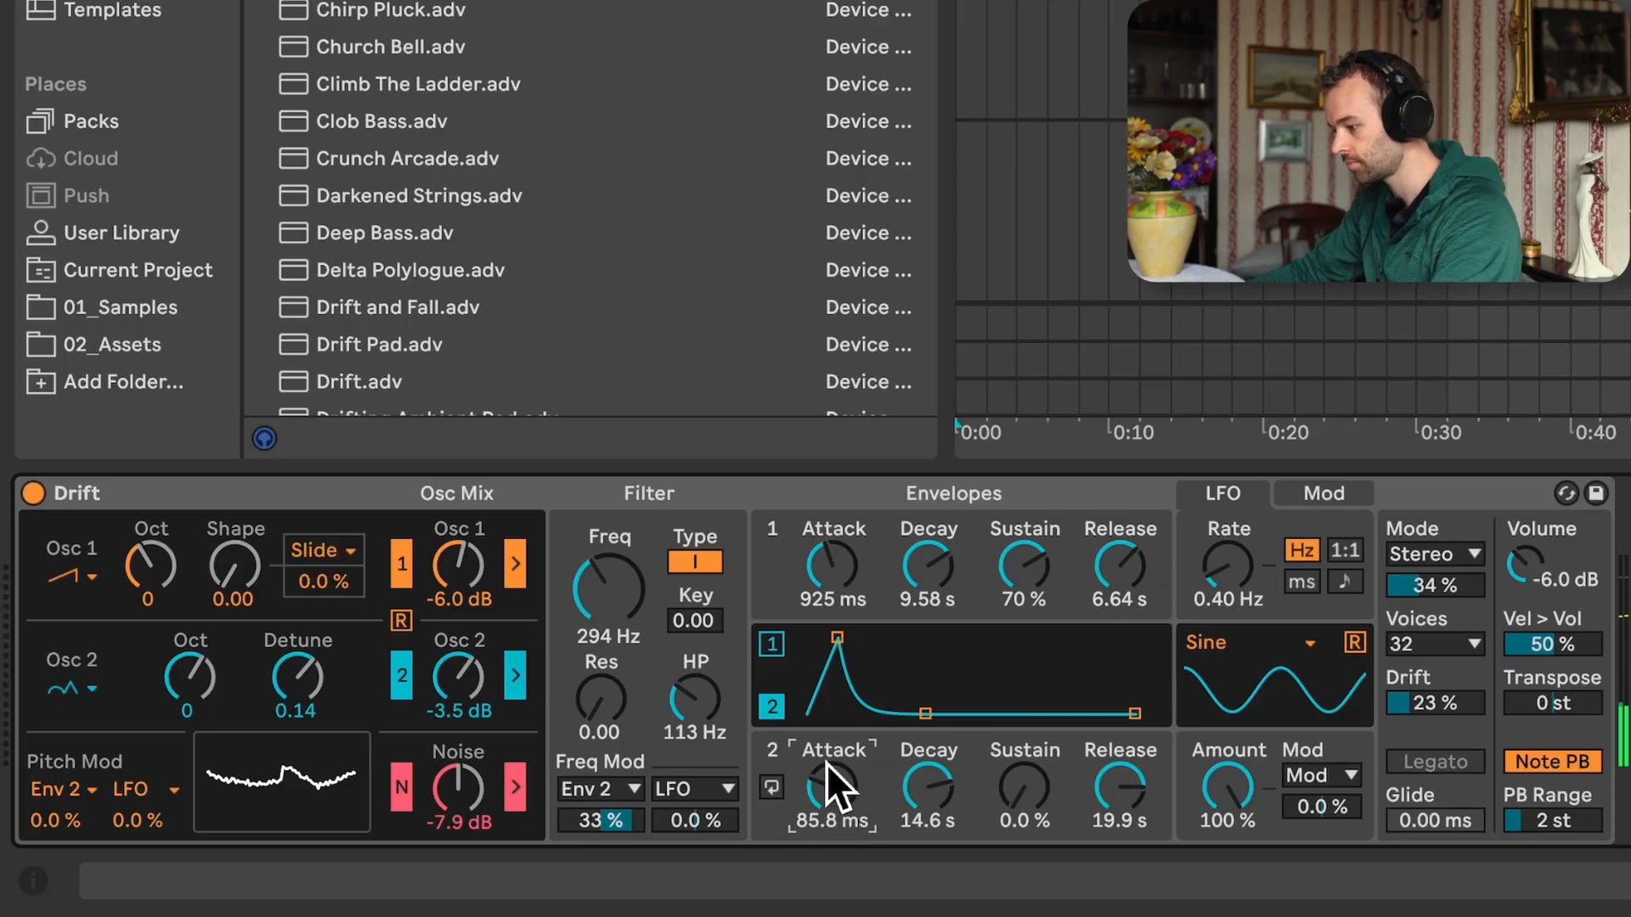
Lower the filter frequency to 179 Hz and raise its Envelope 2 modulation to 50%
left_click_drag(646, 592, 645, 632)
left_click_drag(626, 828, 625, 827)
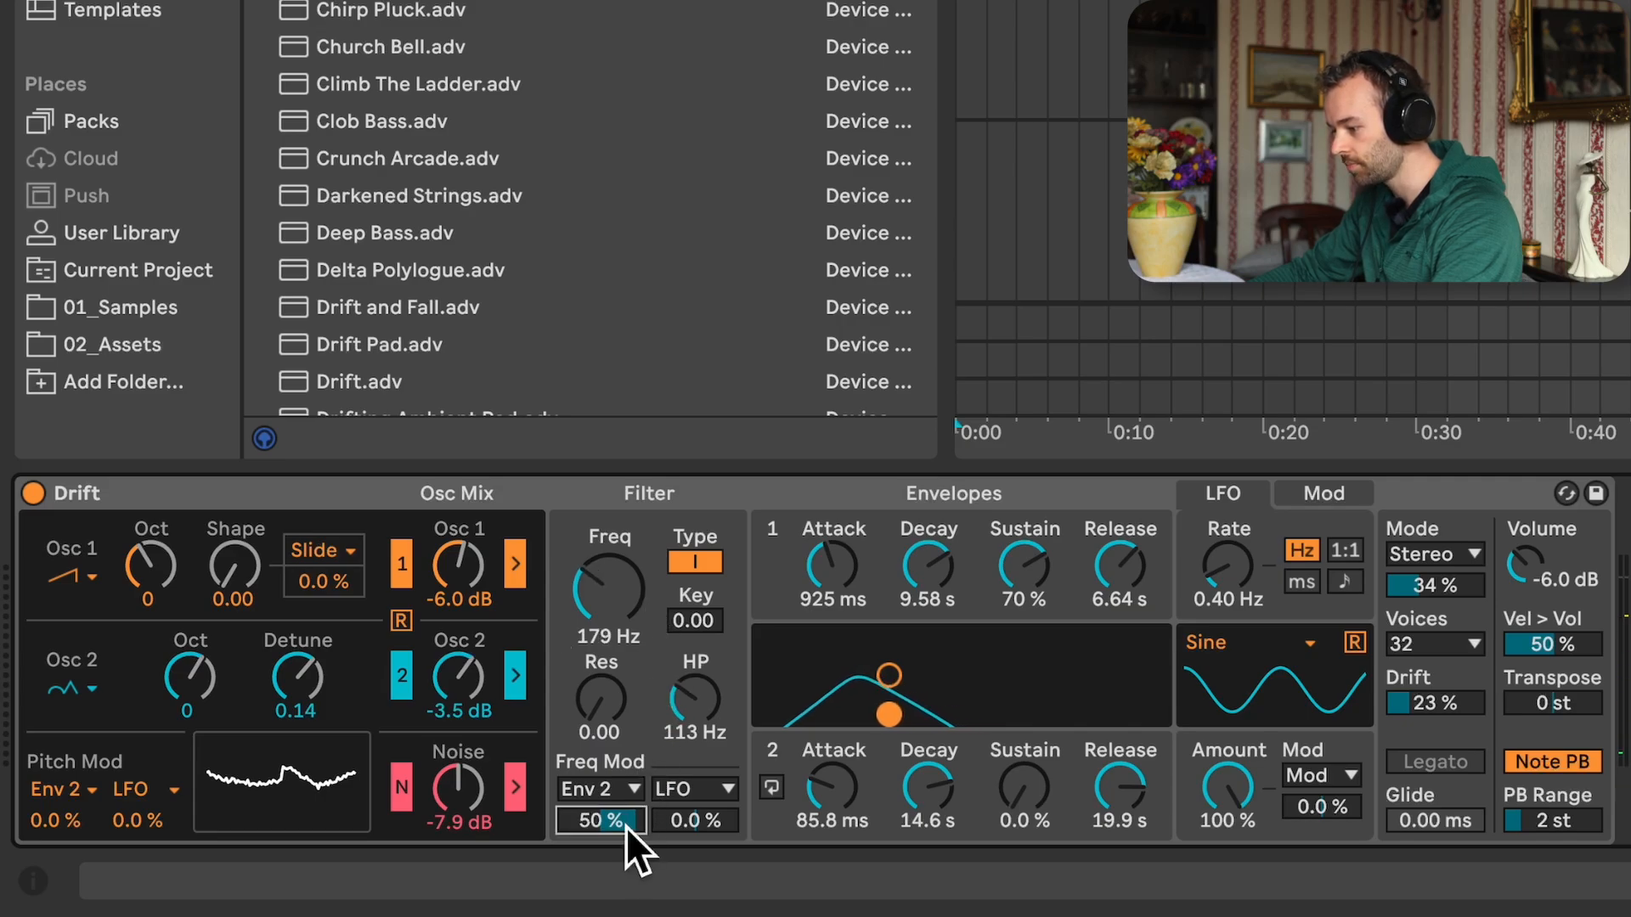
Set the LFO to Wander at 0.34 Hz and modulate oscillator 1's shape with it at 11%, with the shape at 0.15
left_click(1266, 641)
left_click(1268, 560)
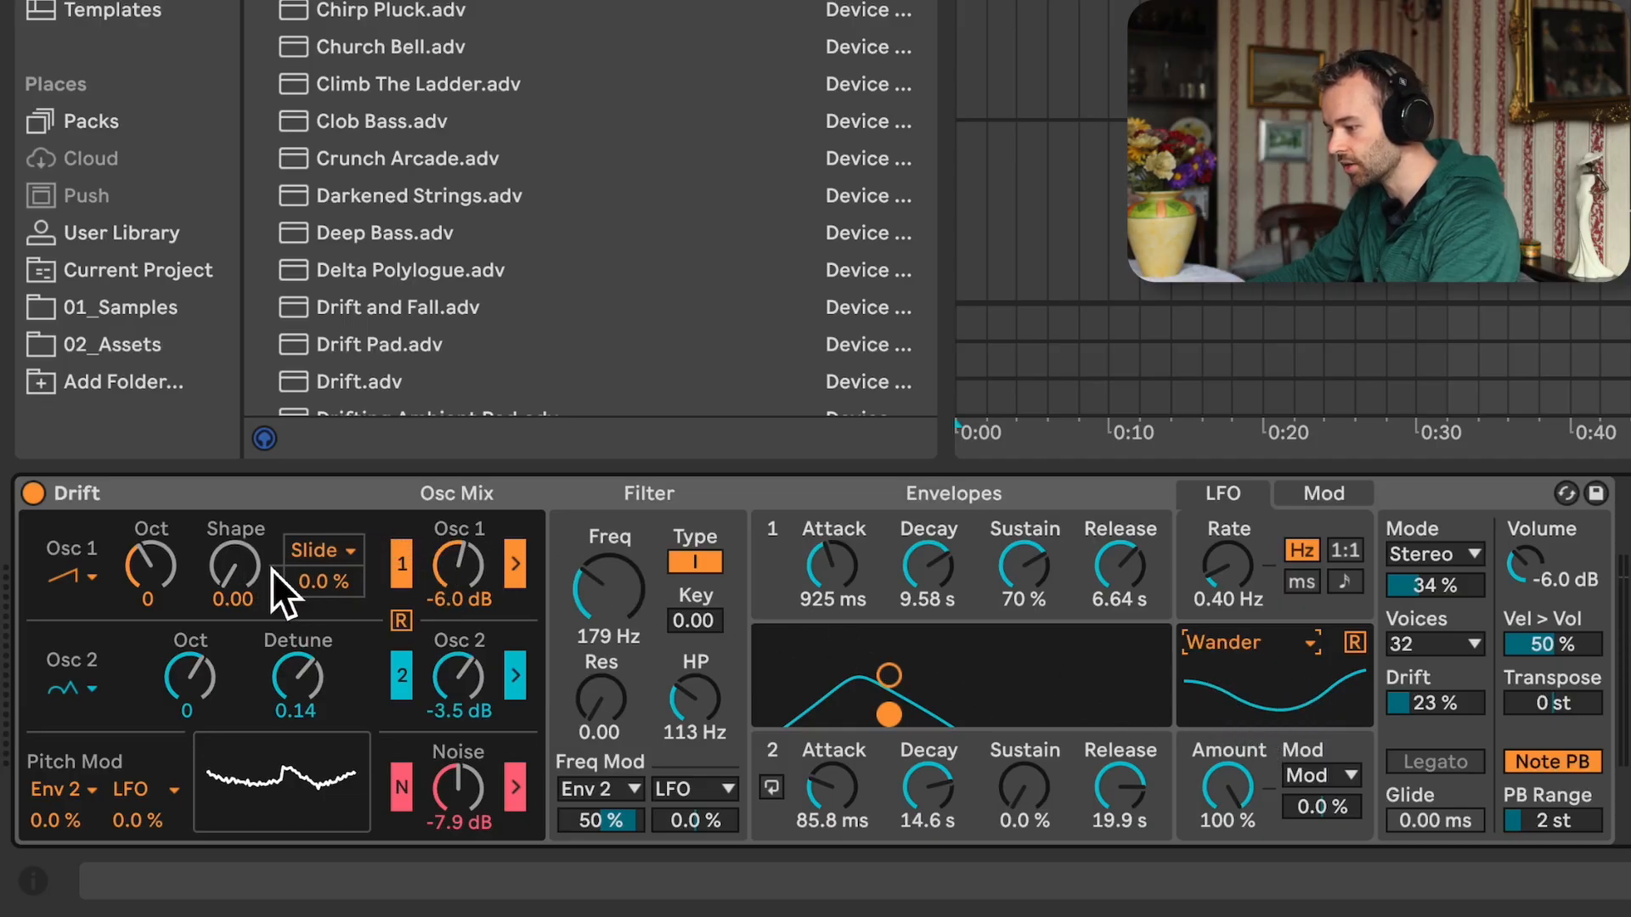
left_click(326, 557)
left_click(348, 636)
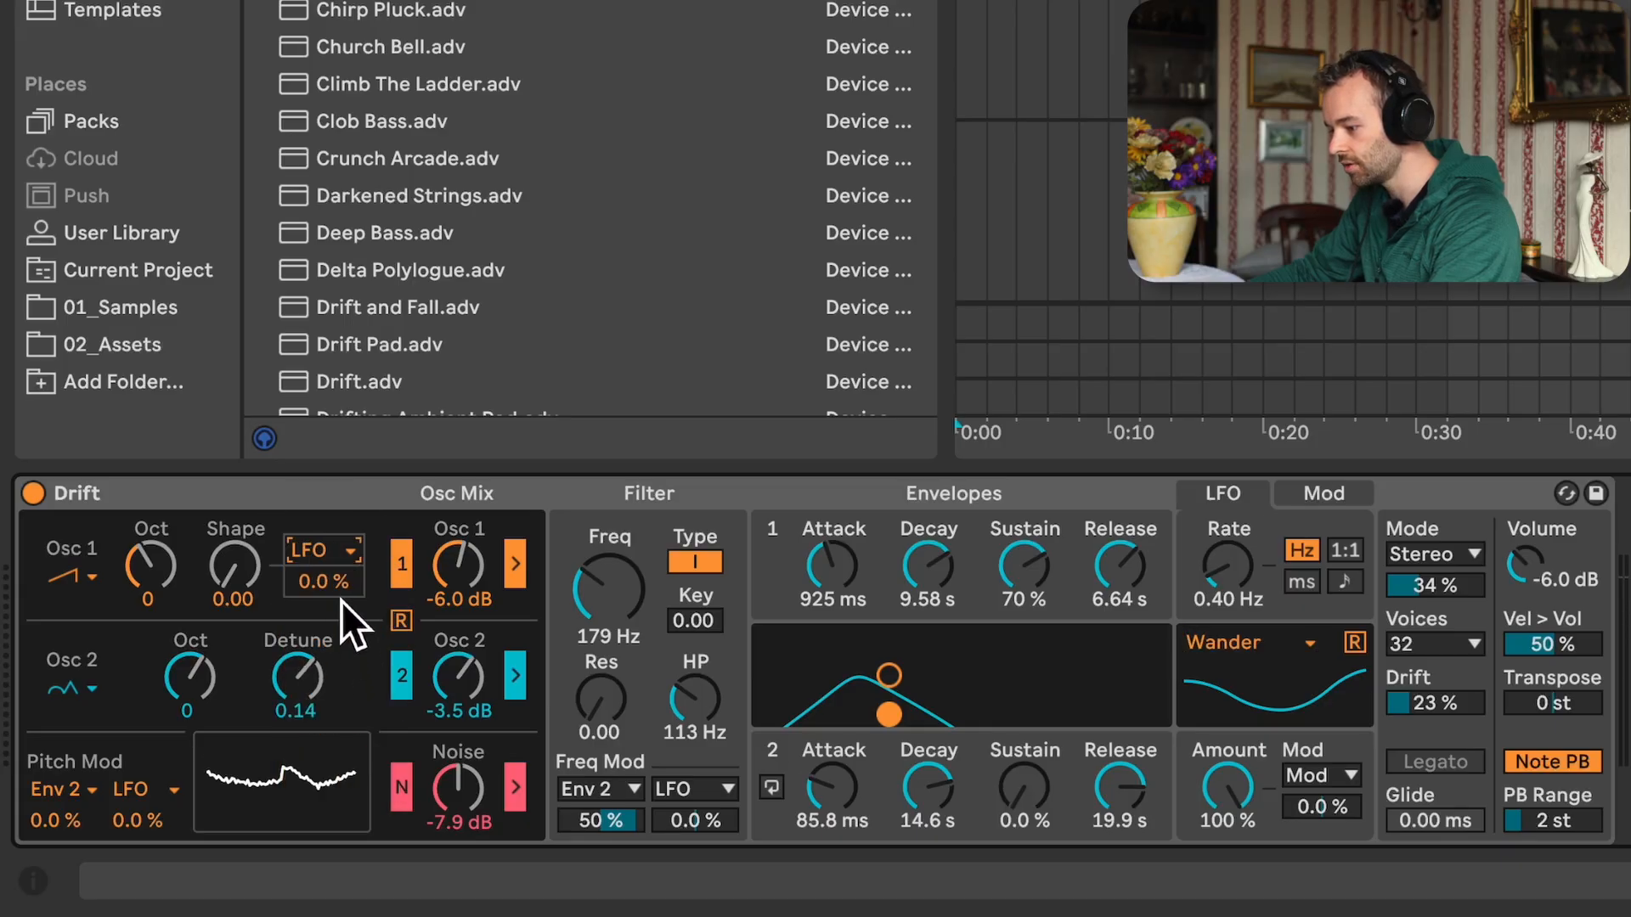
left_click_drag(323, 581, 248, 560)
left_click_drag(1213, 566, 1213, 575)
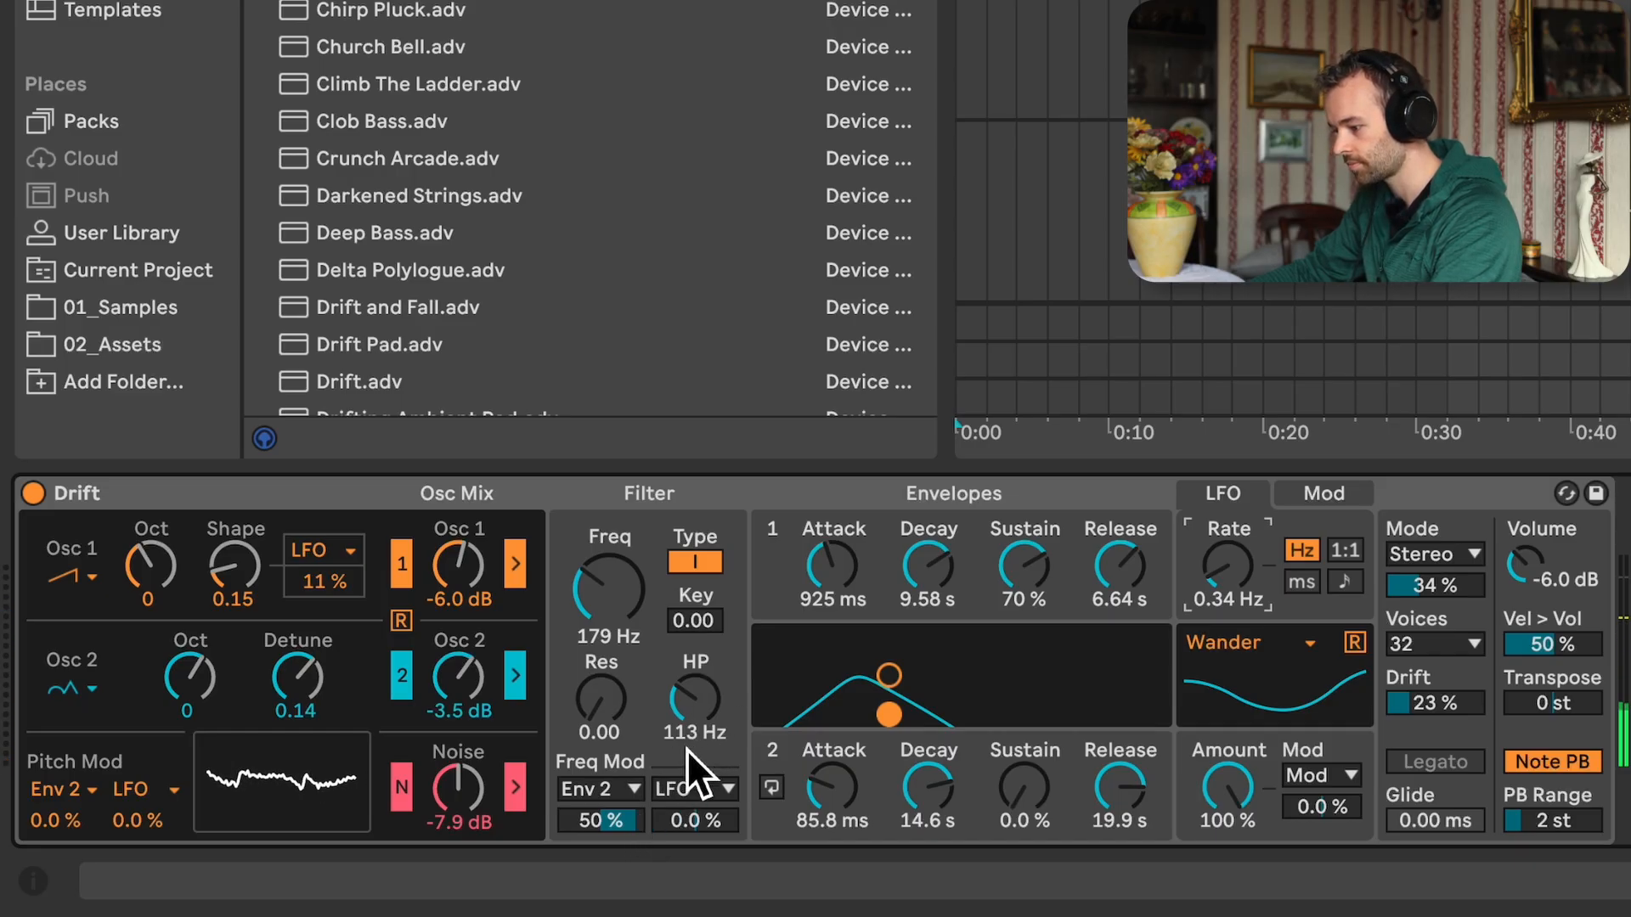
Reduce the filter's Envelope 2 modulation to 31% and add Velocity as its second modulation source at 50%
mouse_move(599, 821)
left_mouse_down()
mouse_move(599, 841)
mouse_move(624, 817)
left_mouse_up()
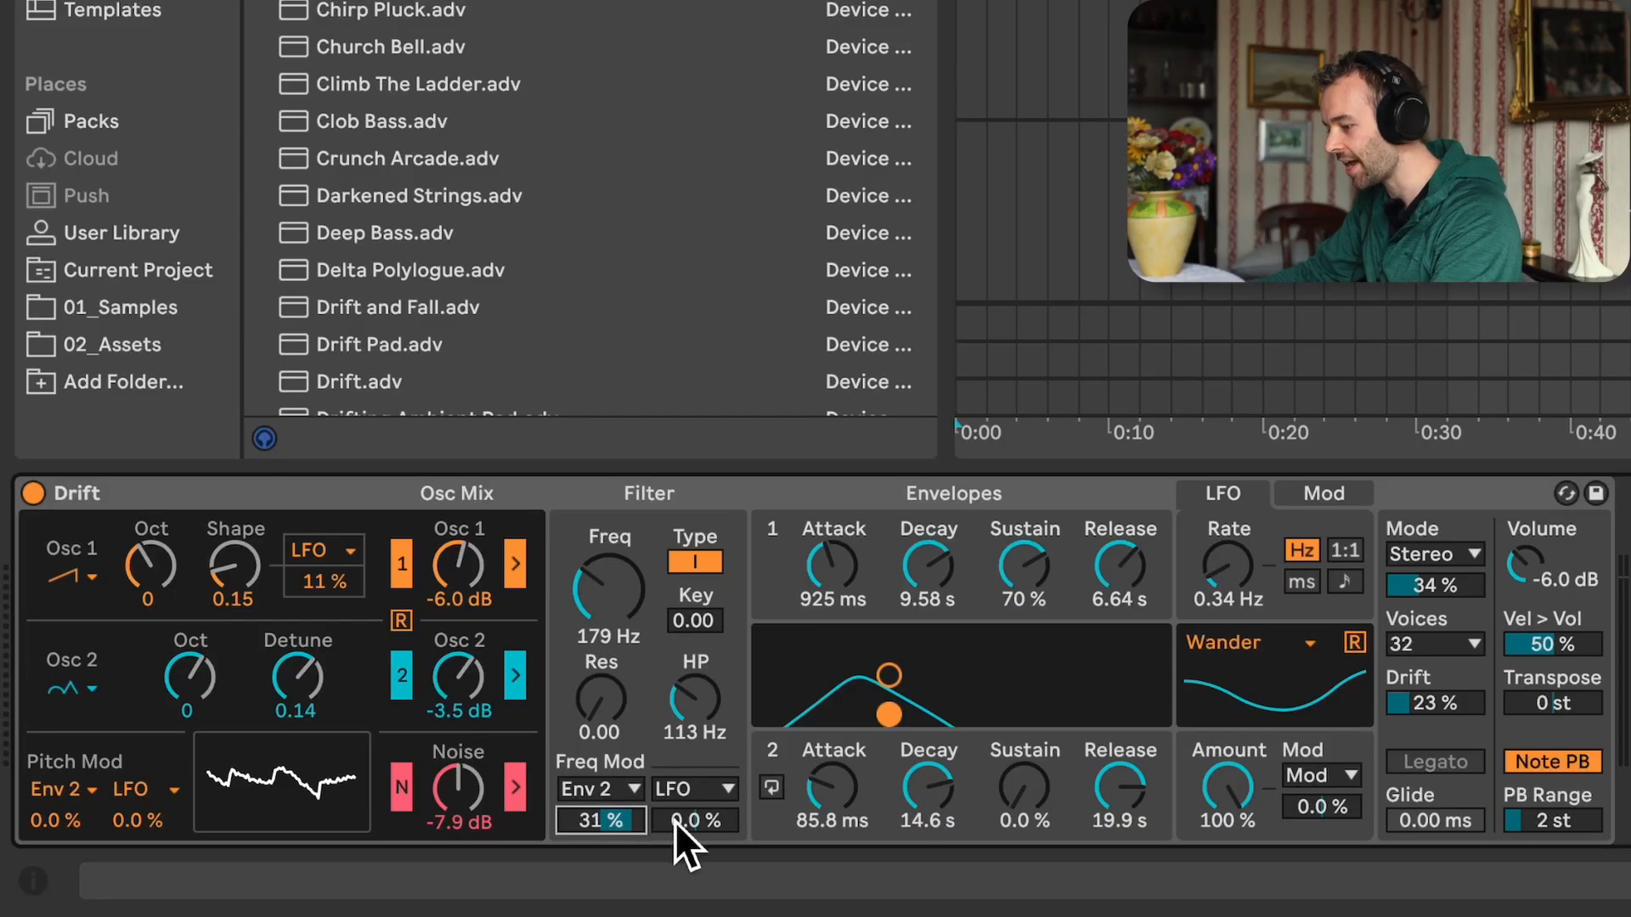
left_click(729, 797)
left_click(732, 675)
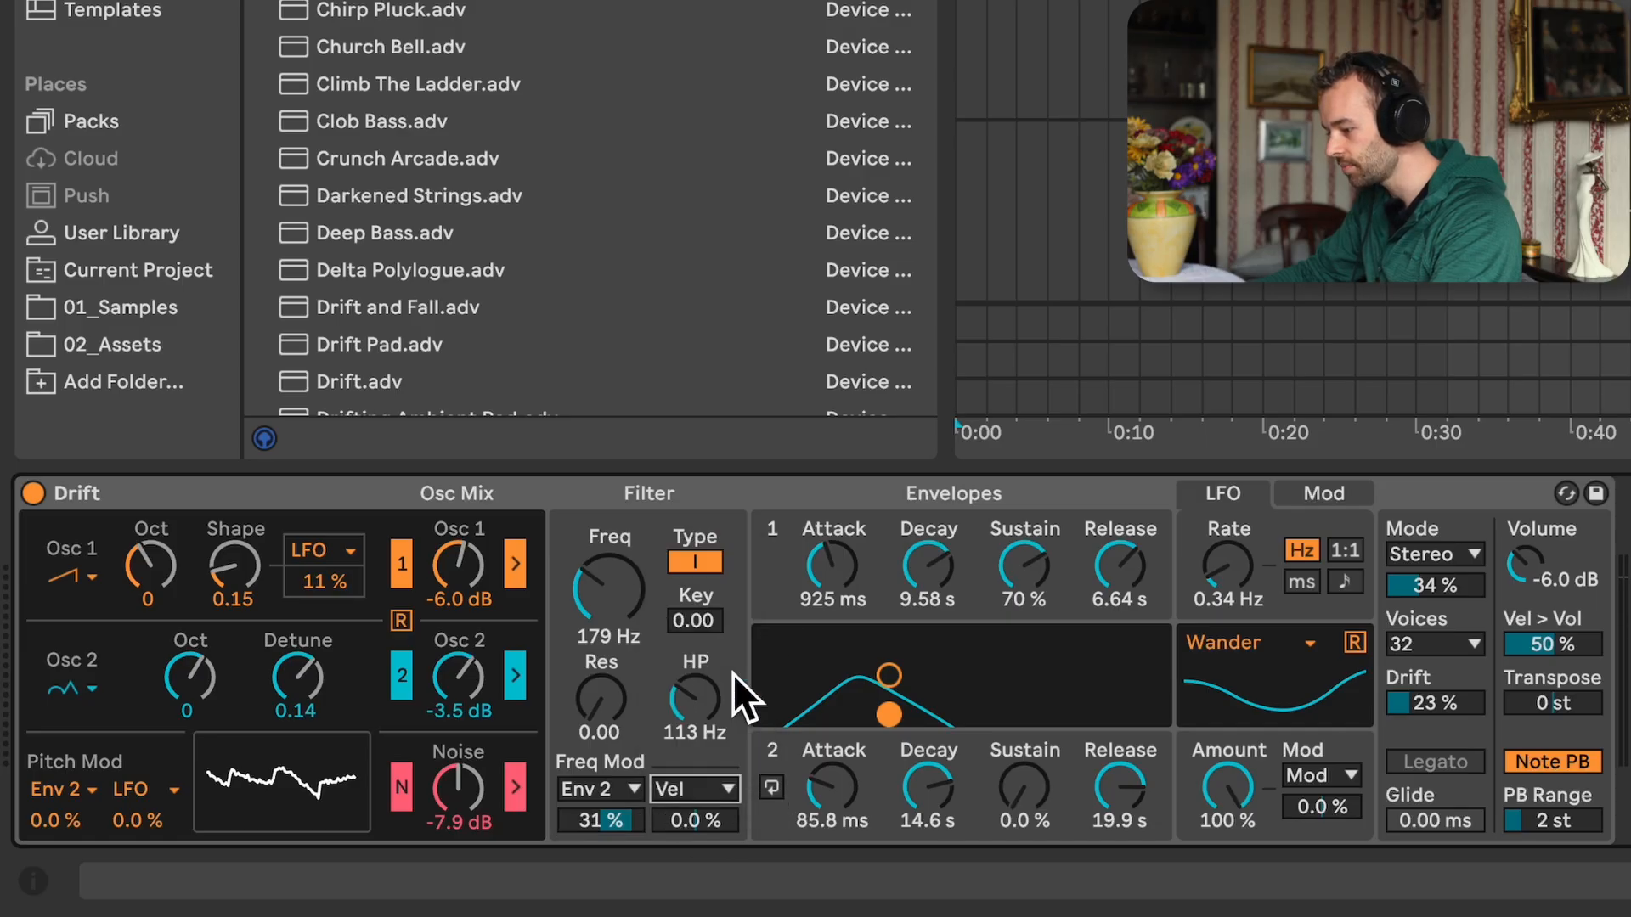
left_click(725, 817)
left_click_drag(725, 817, 725, 747)
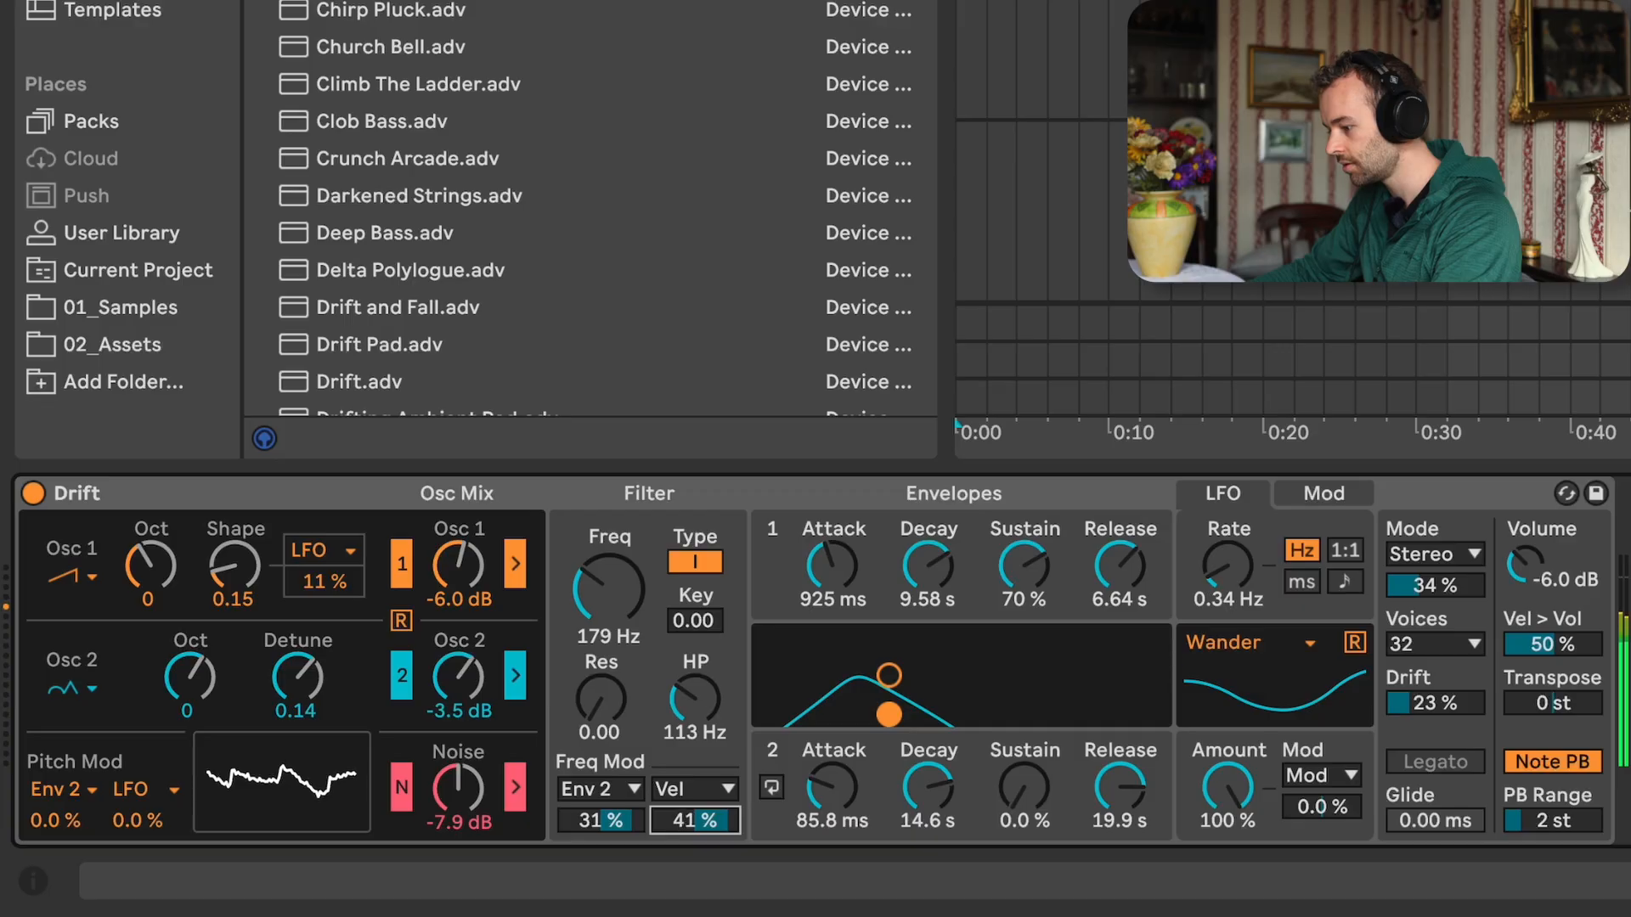
left_click_drag(722, 817, 722, 798)
Lower the computer keyboard's playing velocity in stages and raise it again to audition the filter's velocity response
key("c")
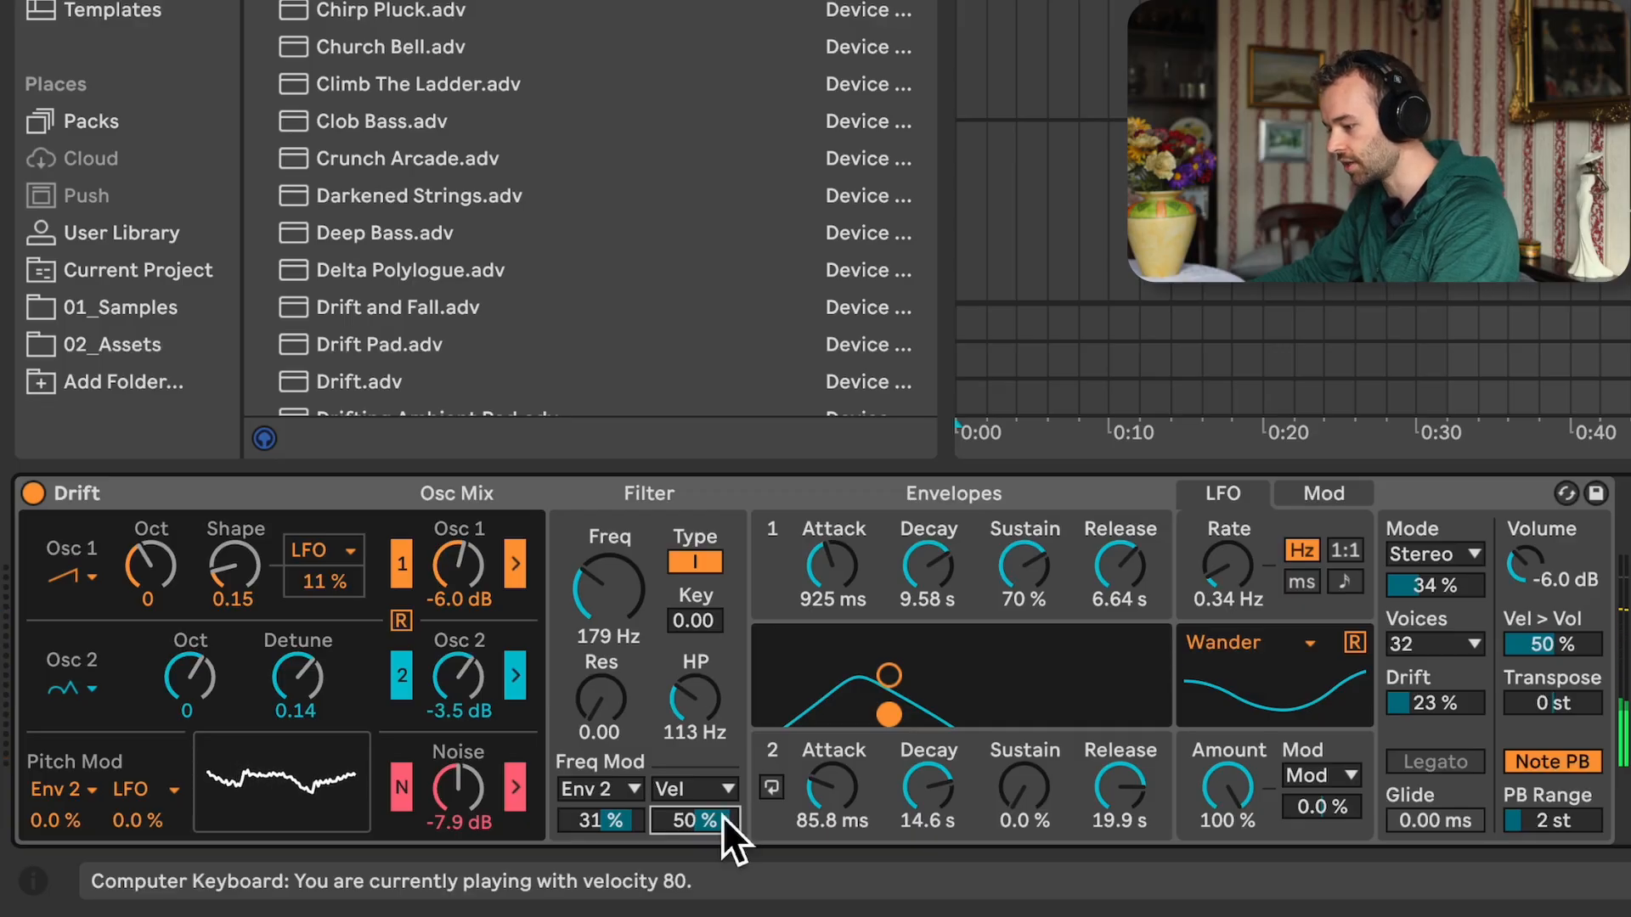
key("c")
key("c")
key("c")
key("c")
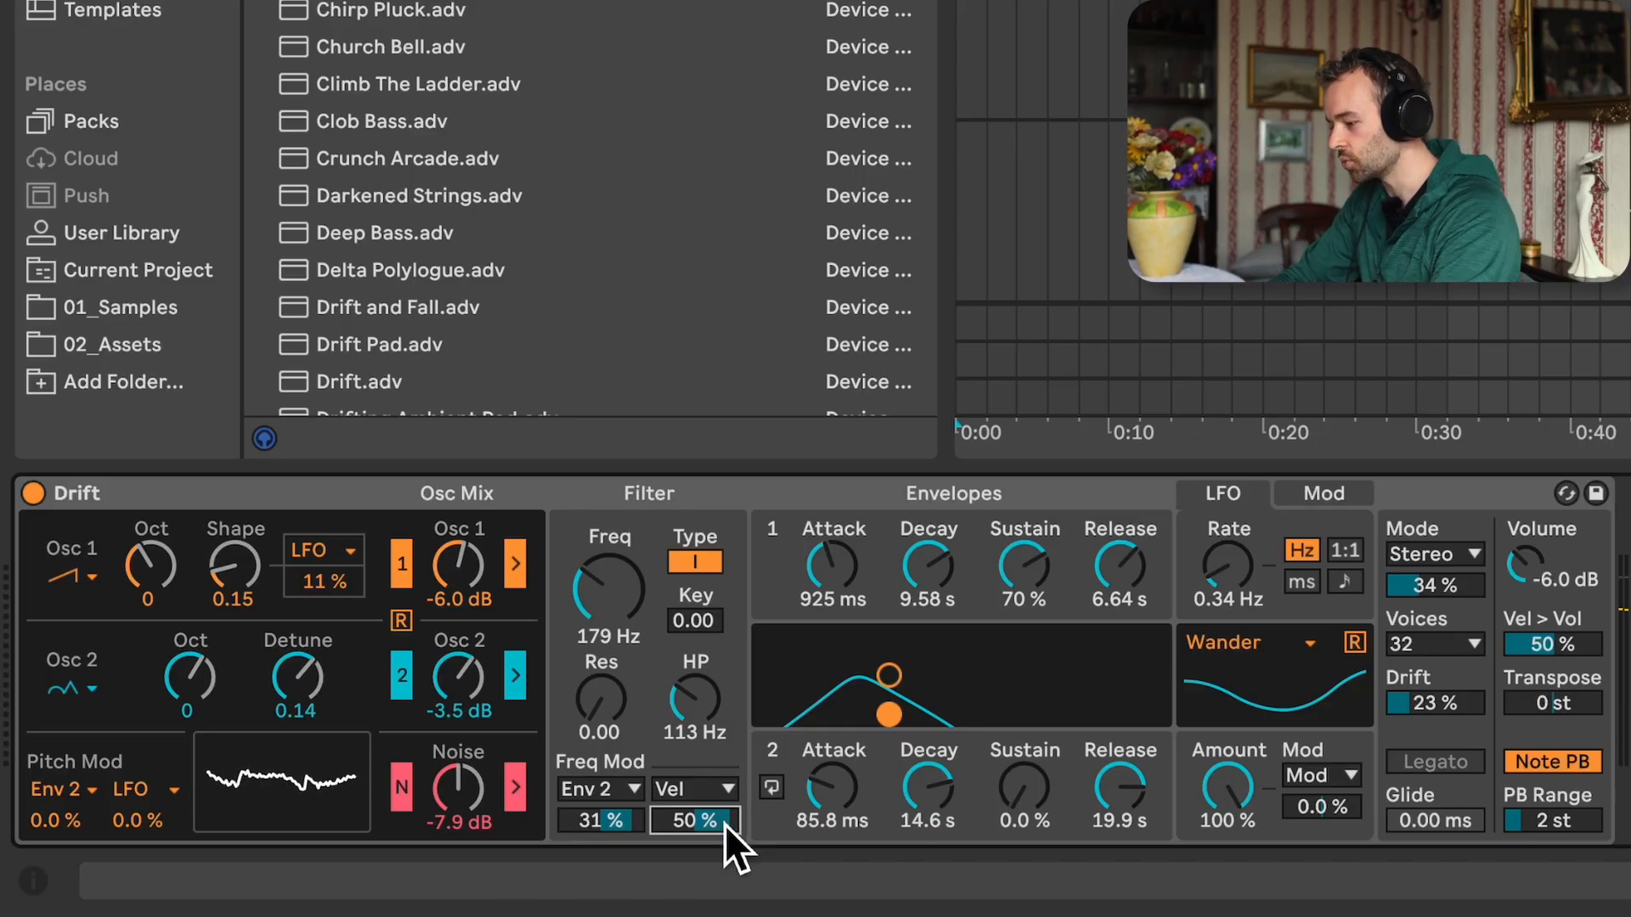
key("v")
key("v")
key("v")
key("v")
key("v")
key("v")
key("v")
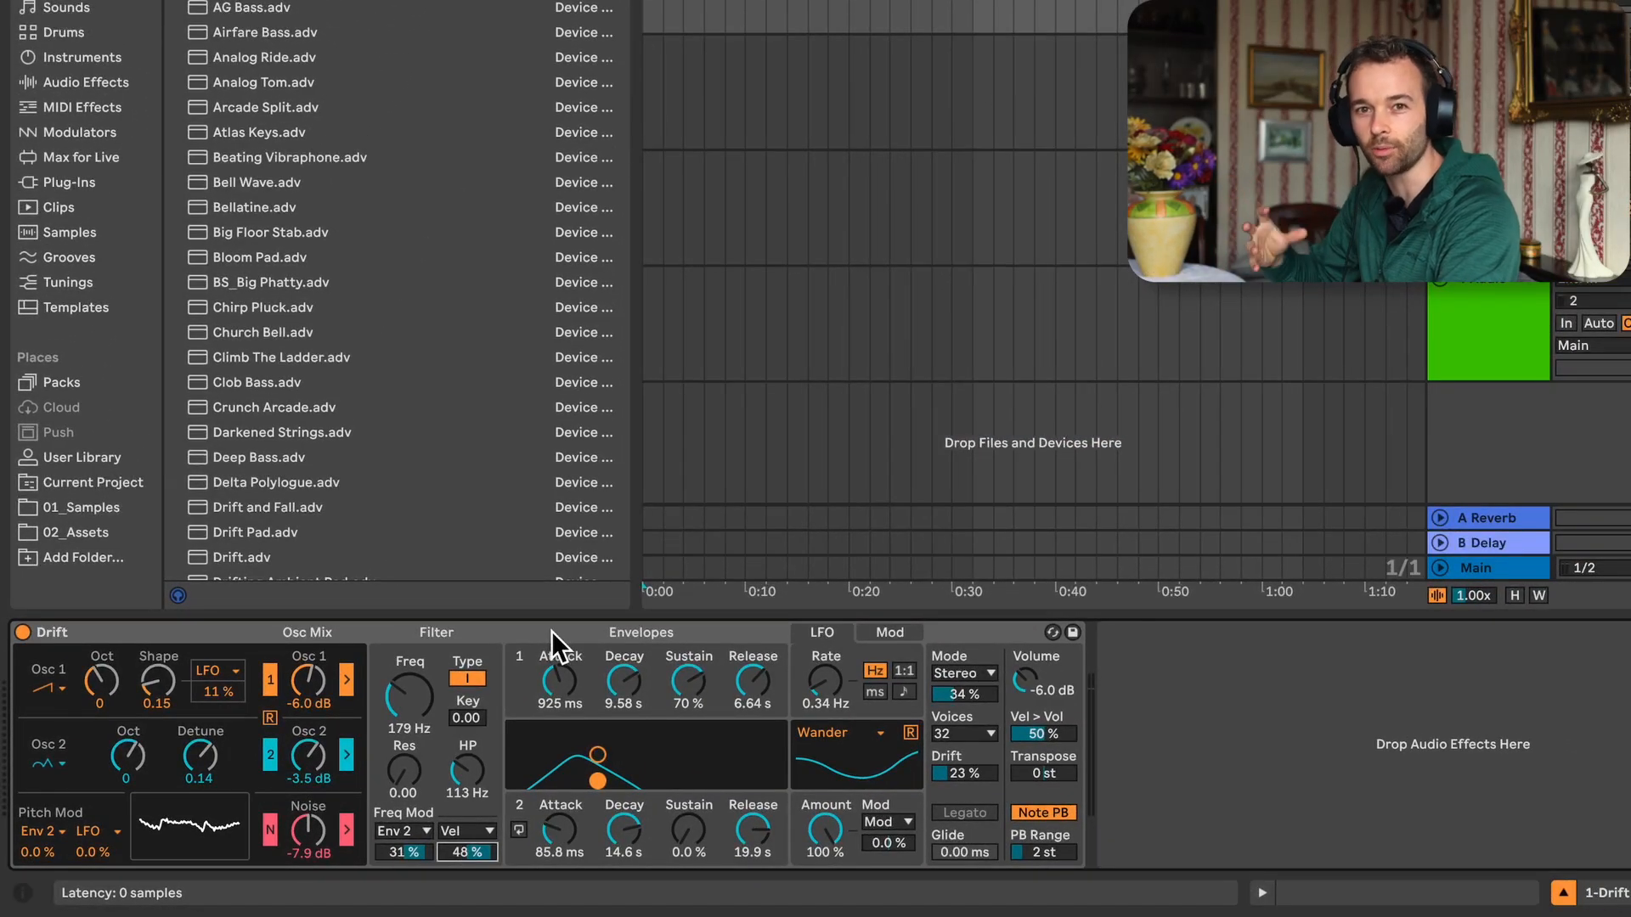
Find Channel EQ in the browser, add it after Drift, and cut its lows to -4.2 dB and highs to -2.8 dB
key("super+f")
key("BackSpace")
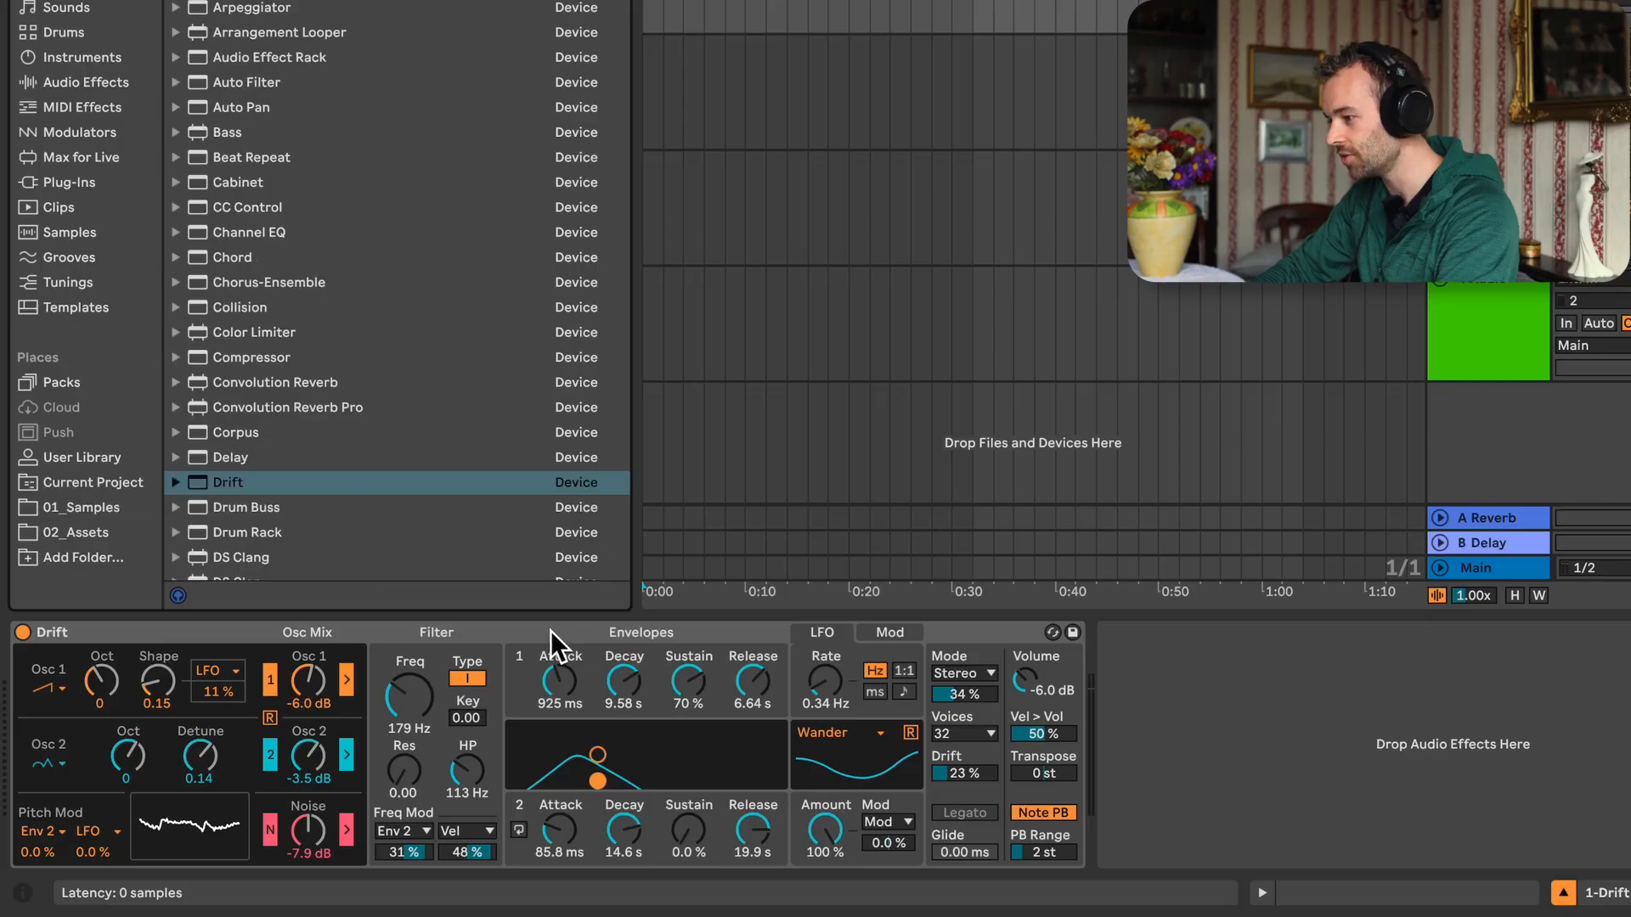
type("chan")
key("Return")
left_click(1363, 750)
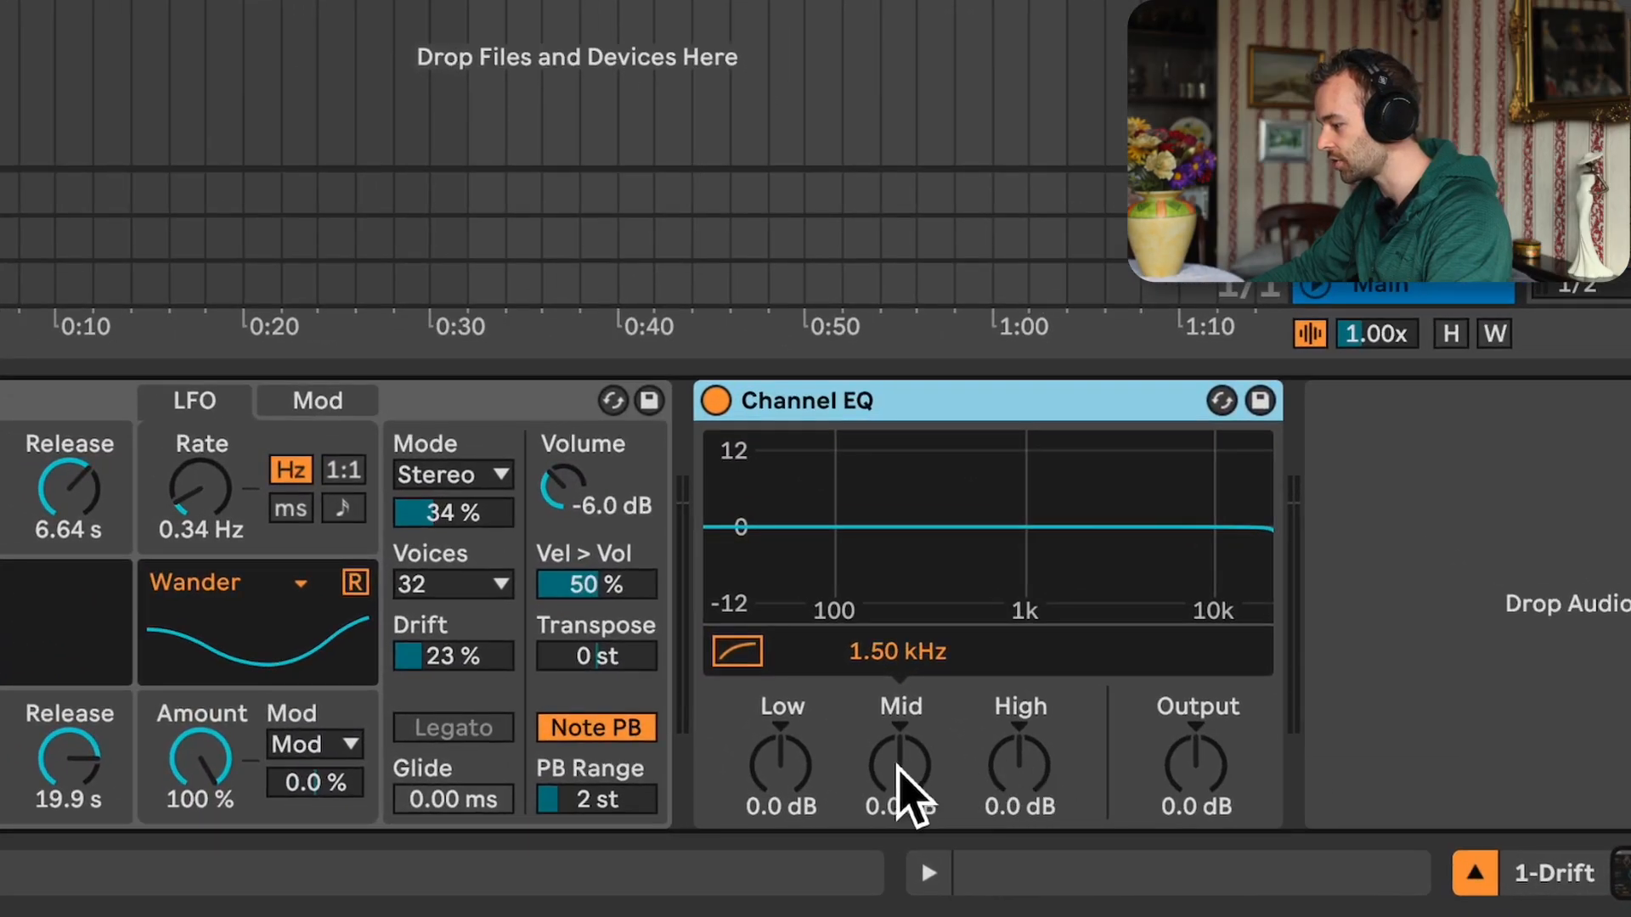
left_click_drag(780, 763, 780, 777)
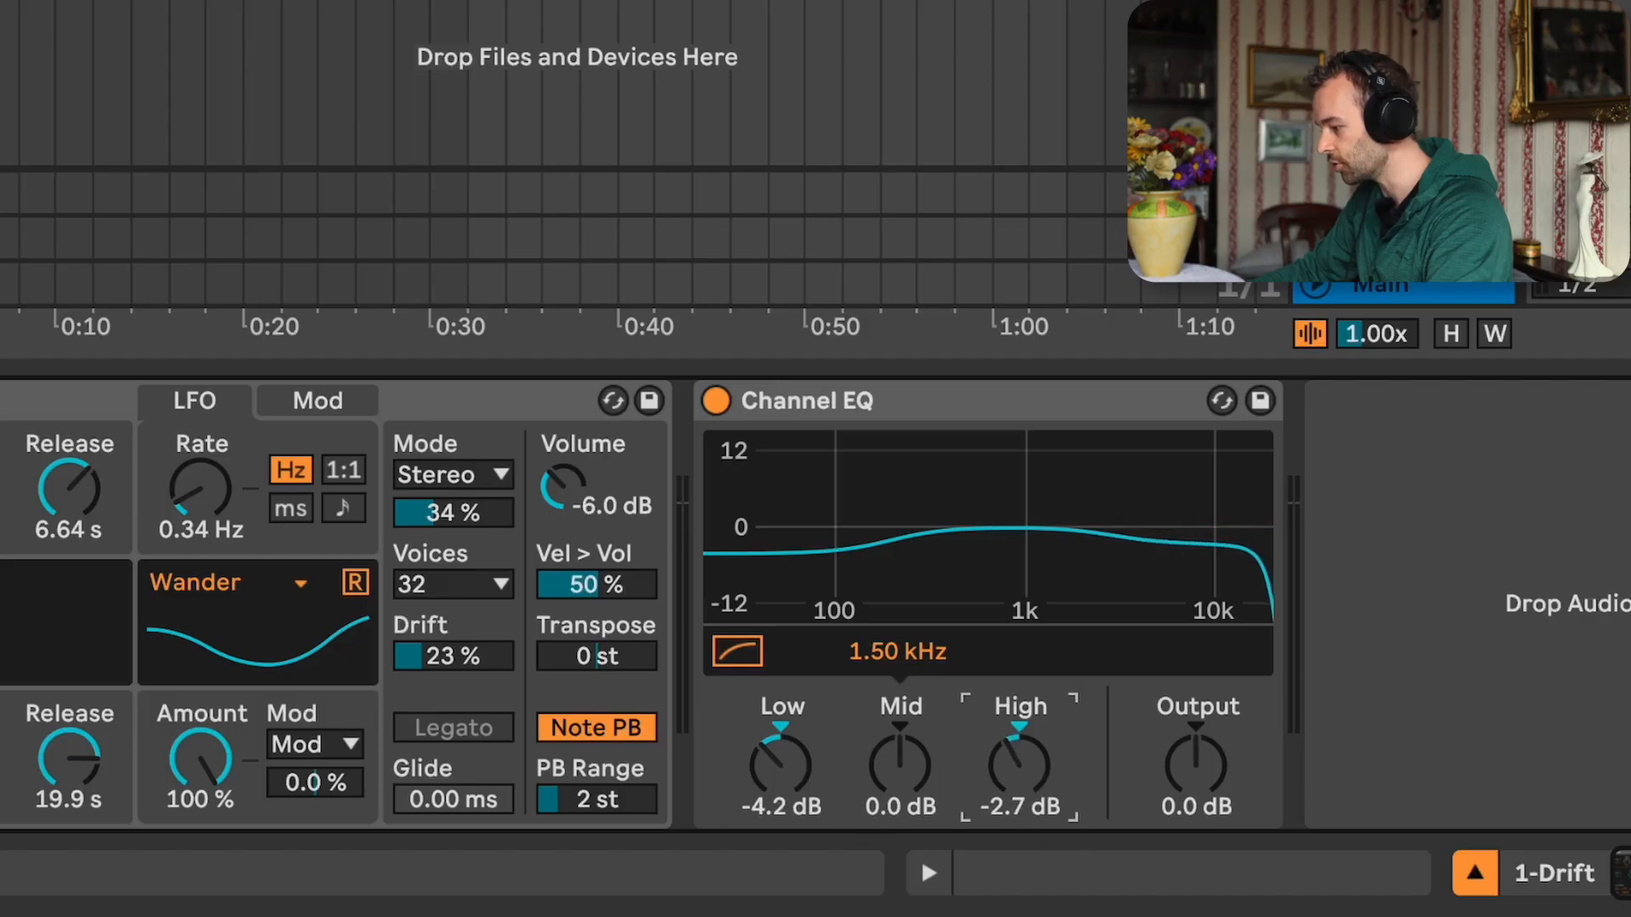
left_click_drag(1036, 770, 1036, 772)
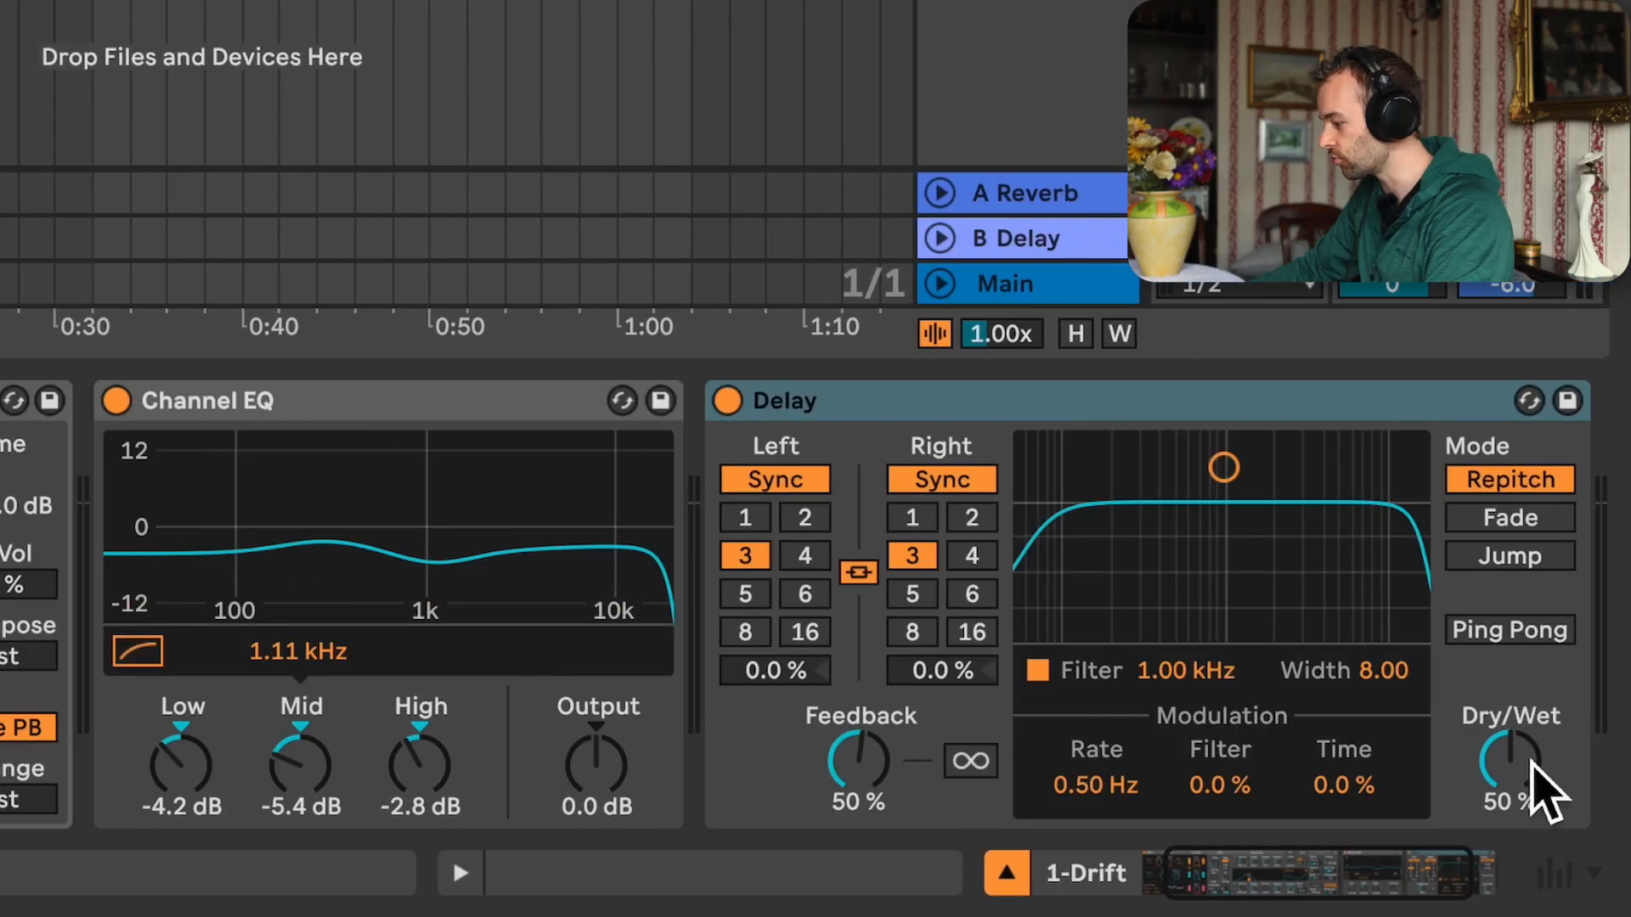
Set the Delay's dry/wet to 41% and narrow its filter to a width of 4.86 around 1.10 kHz
left_click_drag(1531, 769, 1532, 774)
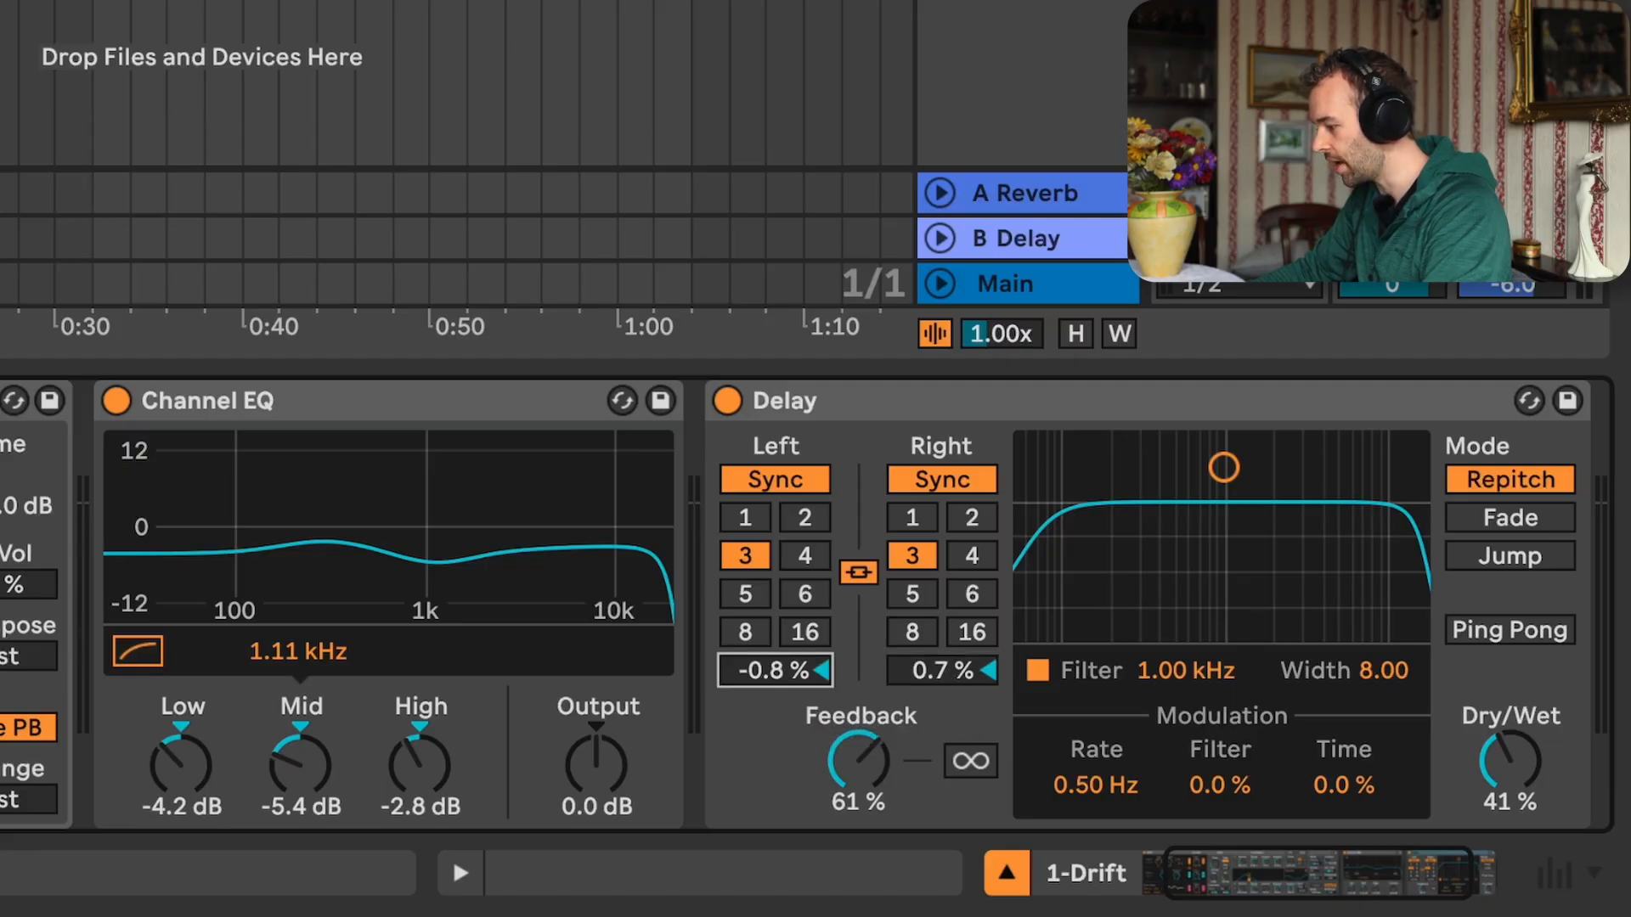
key("space")
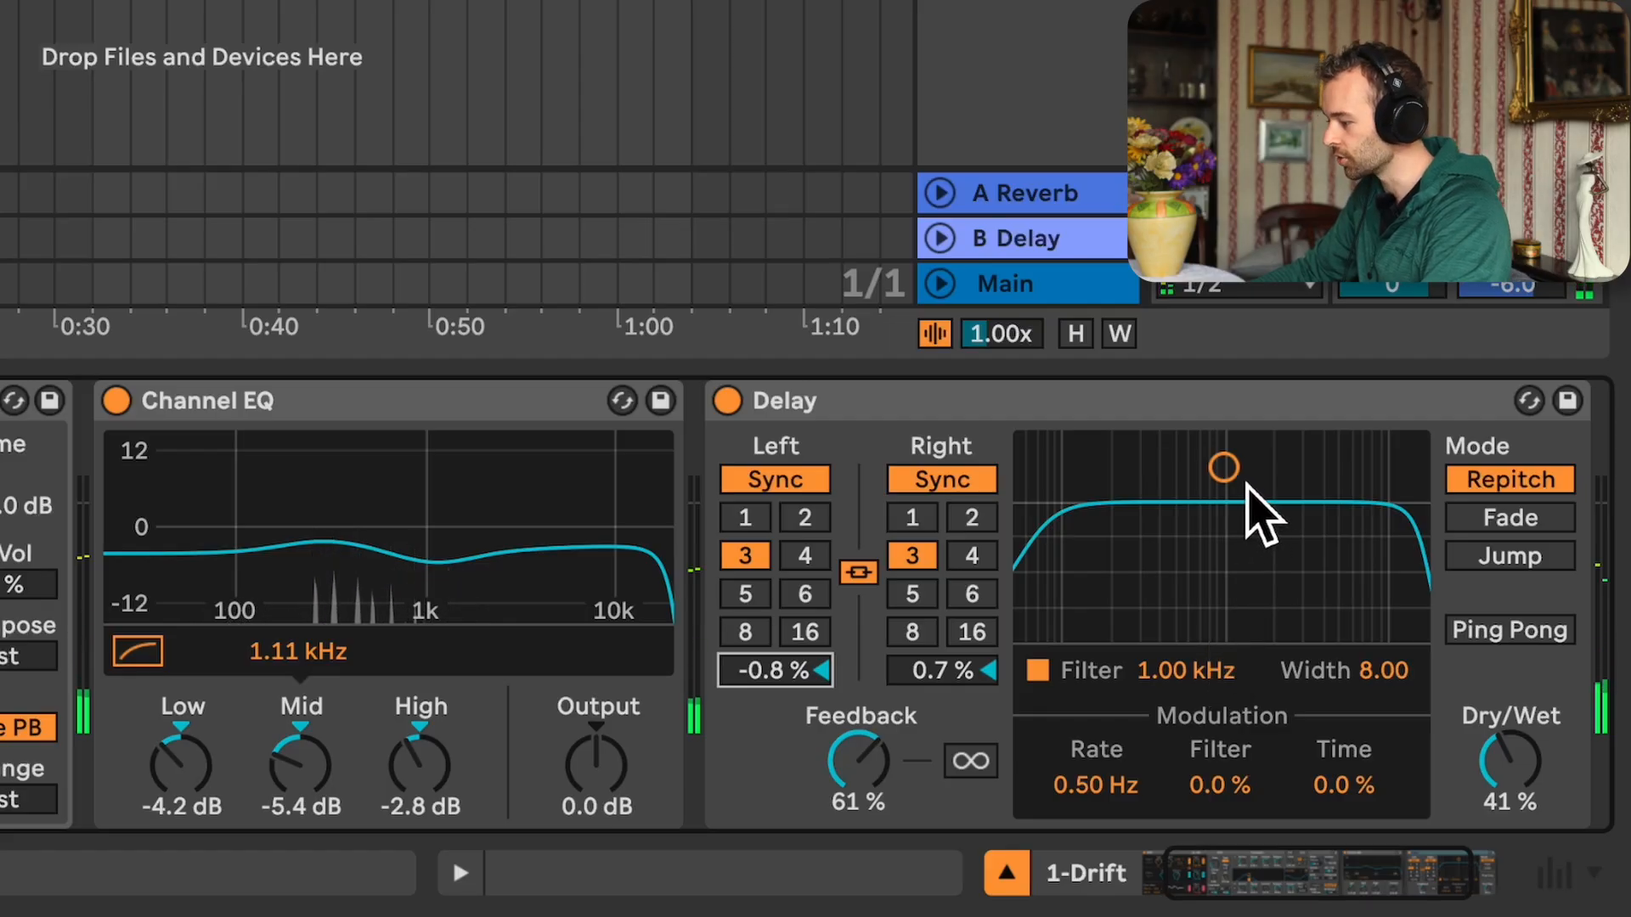
left_click_drag(1228, 486, 1230, 530)
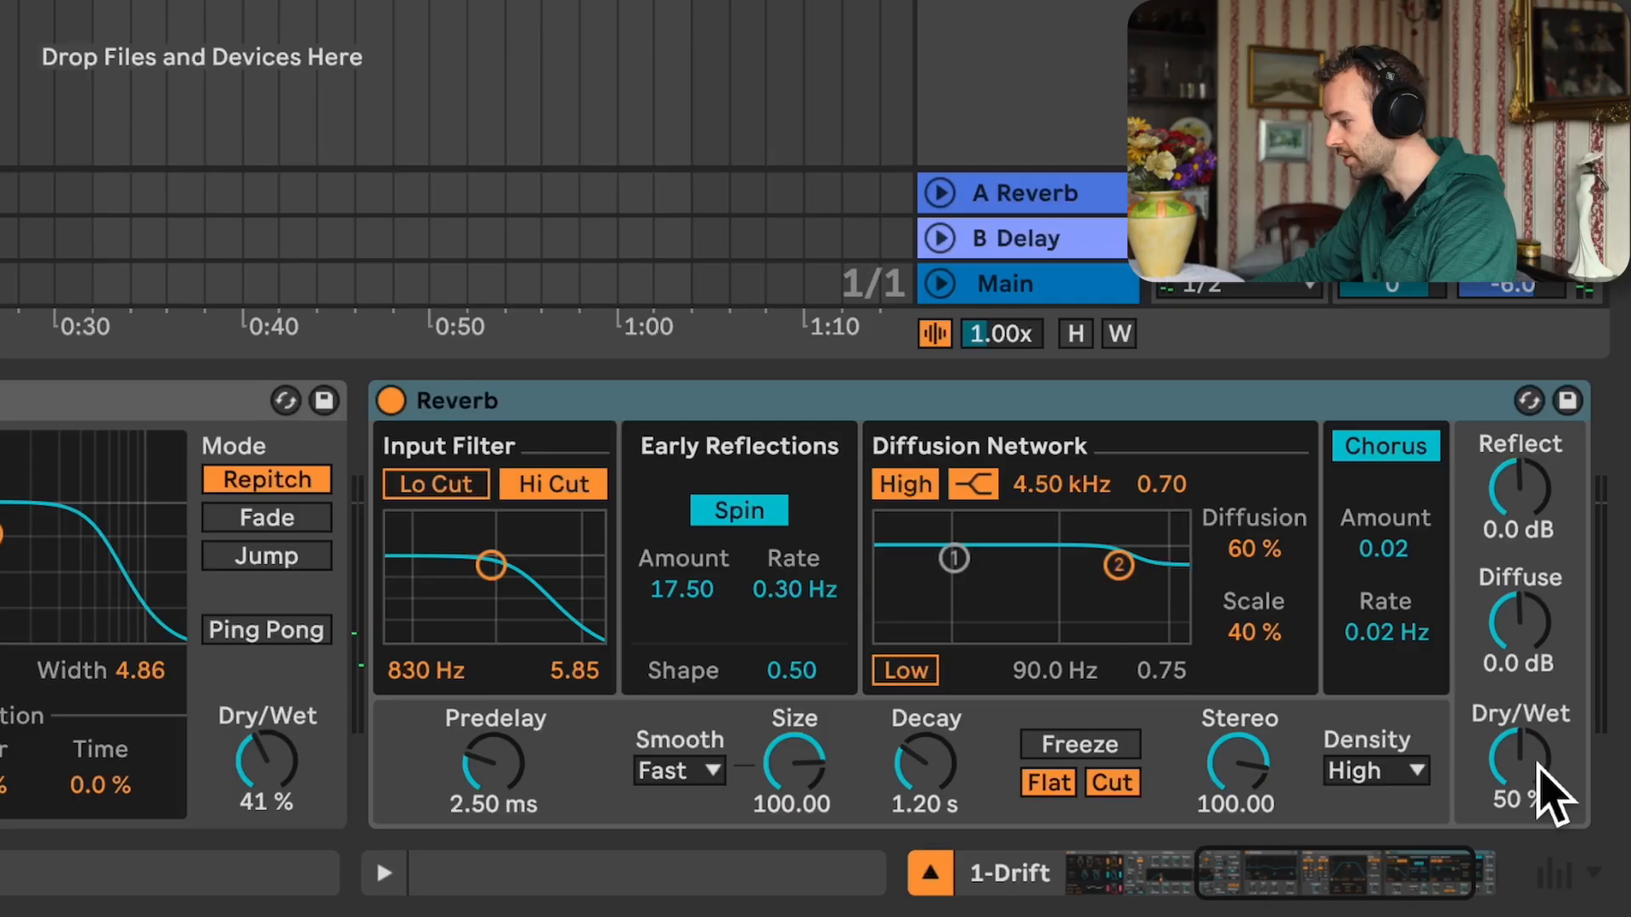
Set the Reverb's dry/wet to 58%, decay to 9.25 s and predelay to 10.1 ms
left_click_drag(1537, 764, 1537, 761)
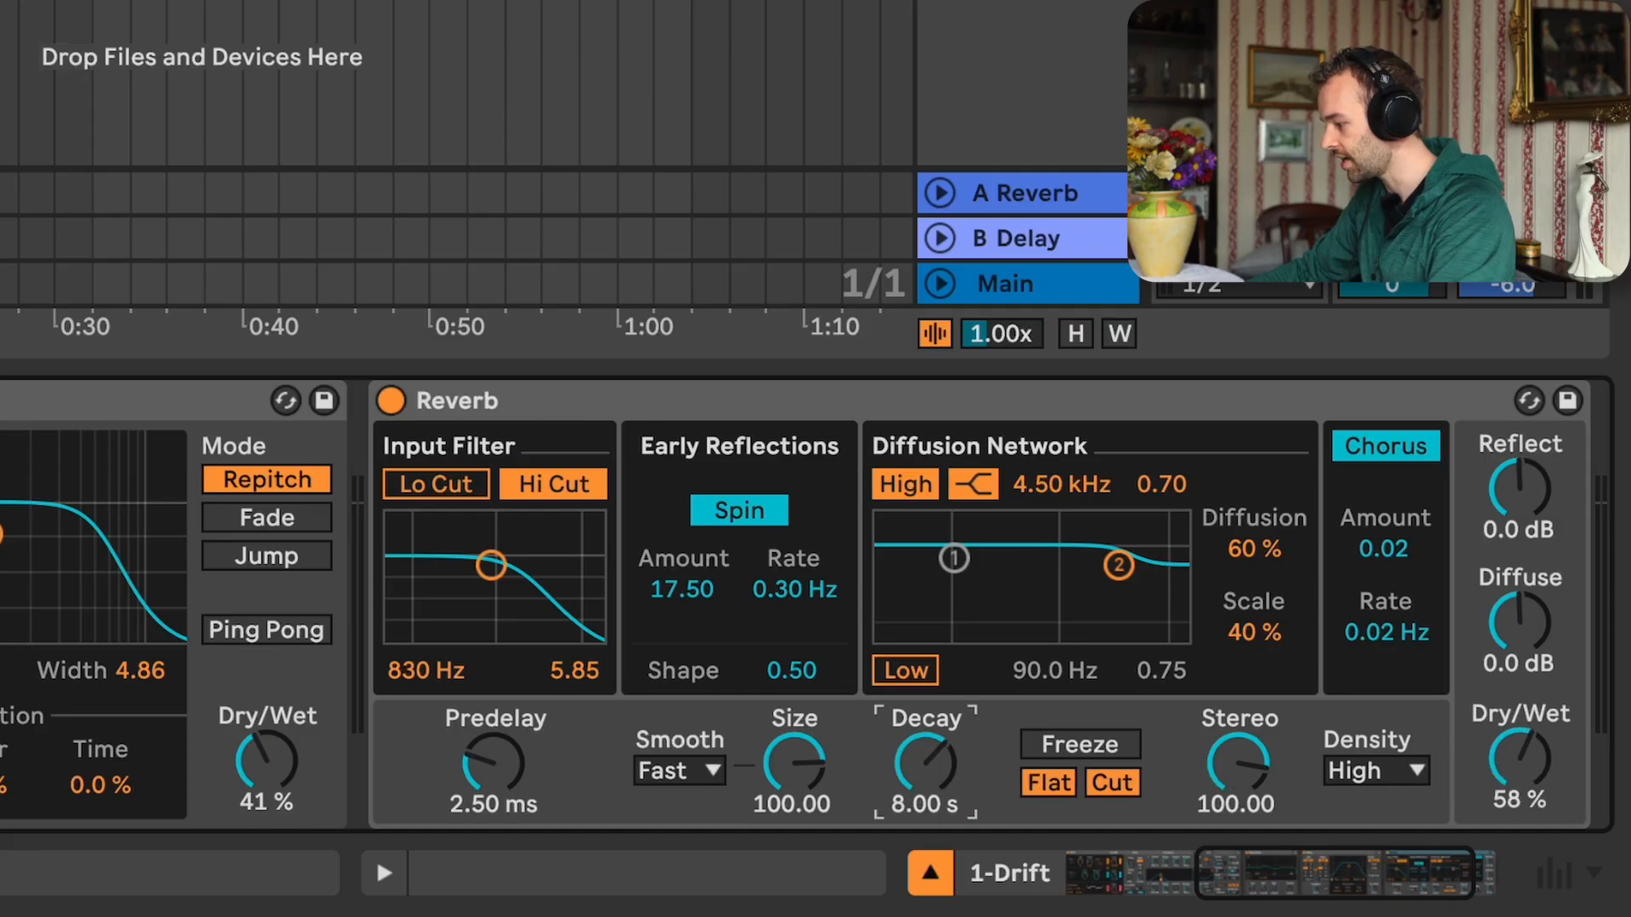
left_click_drag(924, 765, 924, 748)
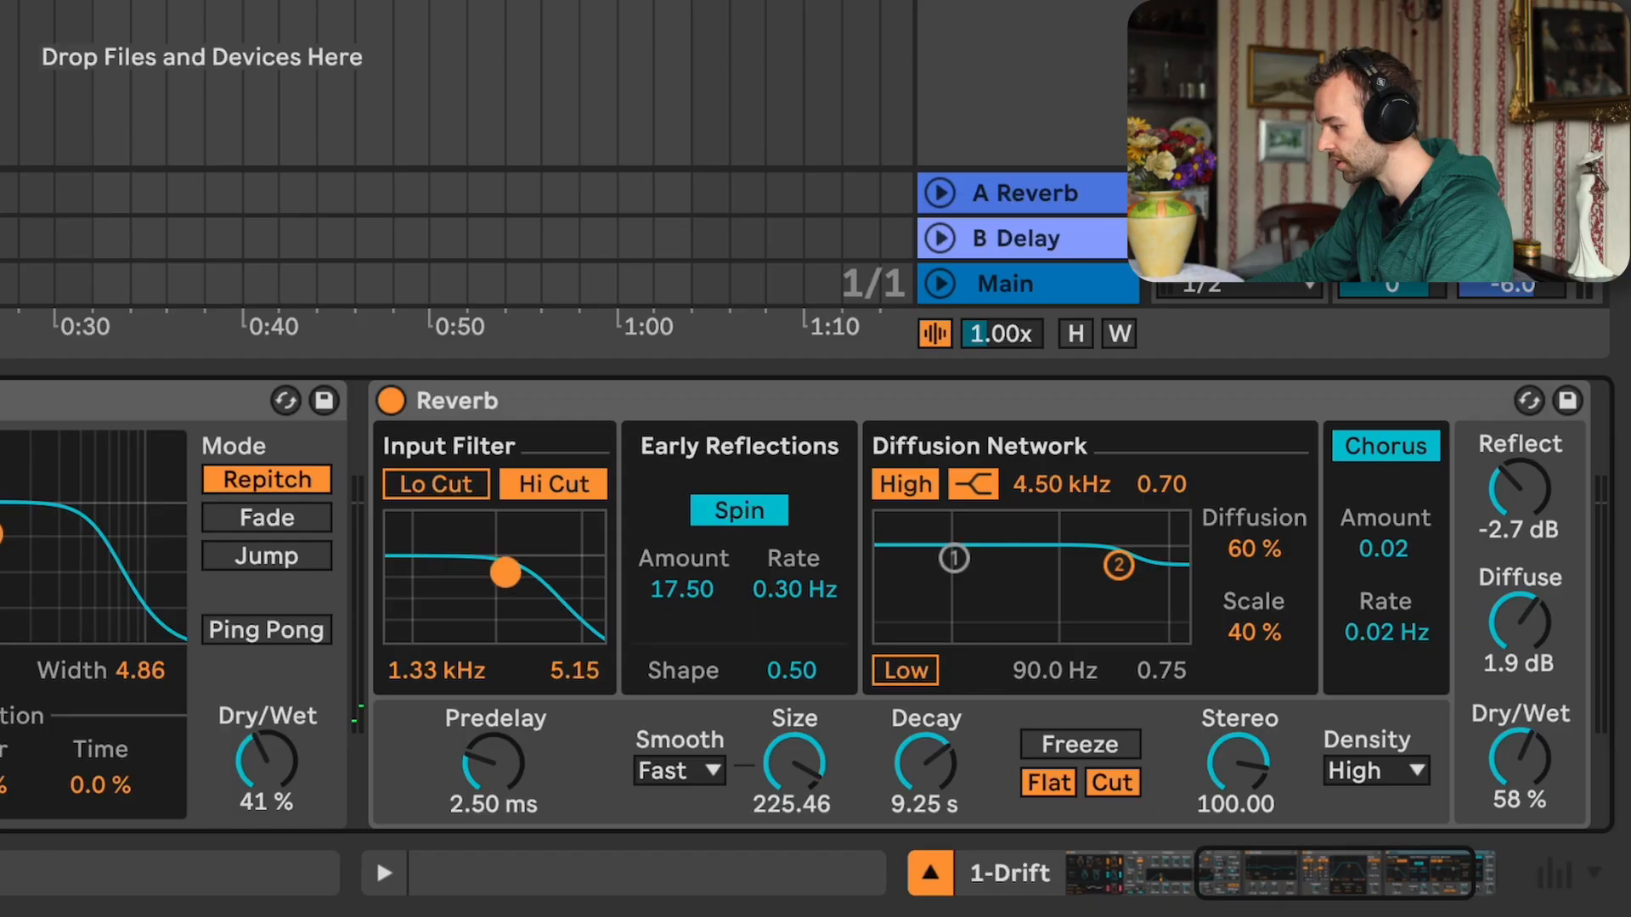
left_click_drag(519, 778, 519, 765)
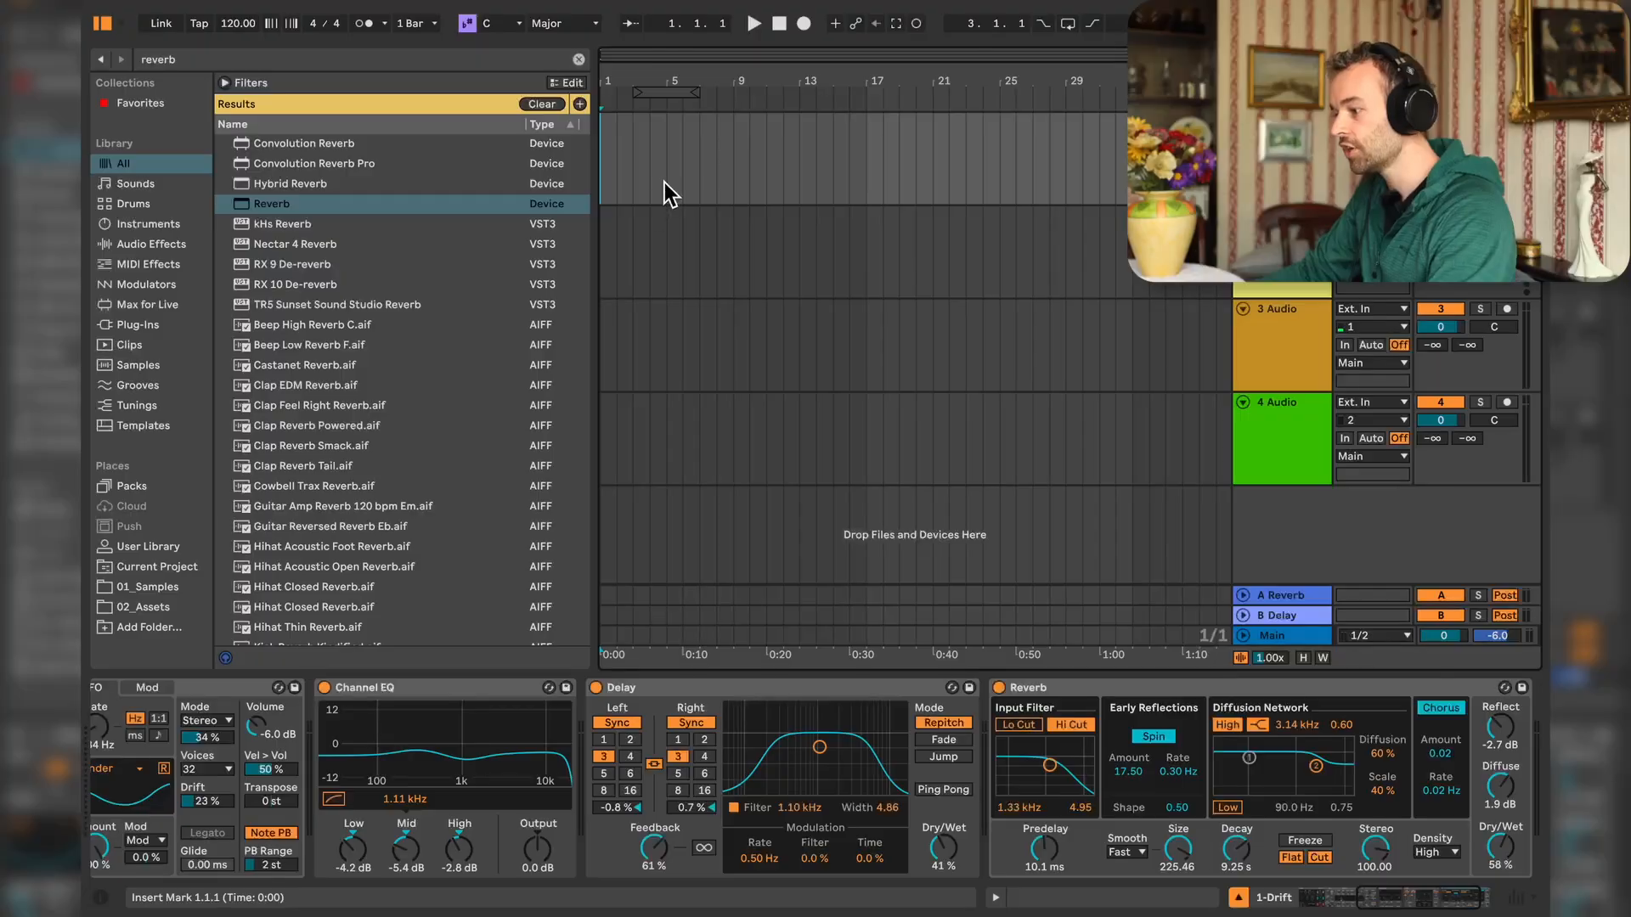
Create an empty eight-bar MIDI clip from bar 1 to bar 9 on the Drift track
key("plus")
key("plus")
key("plus")
key("plus")
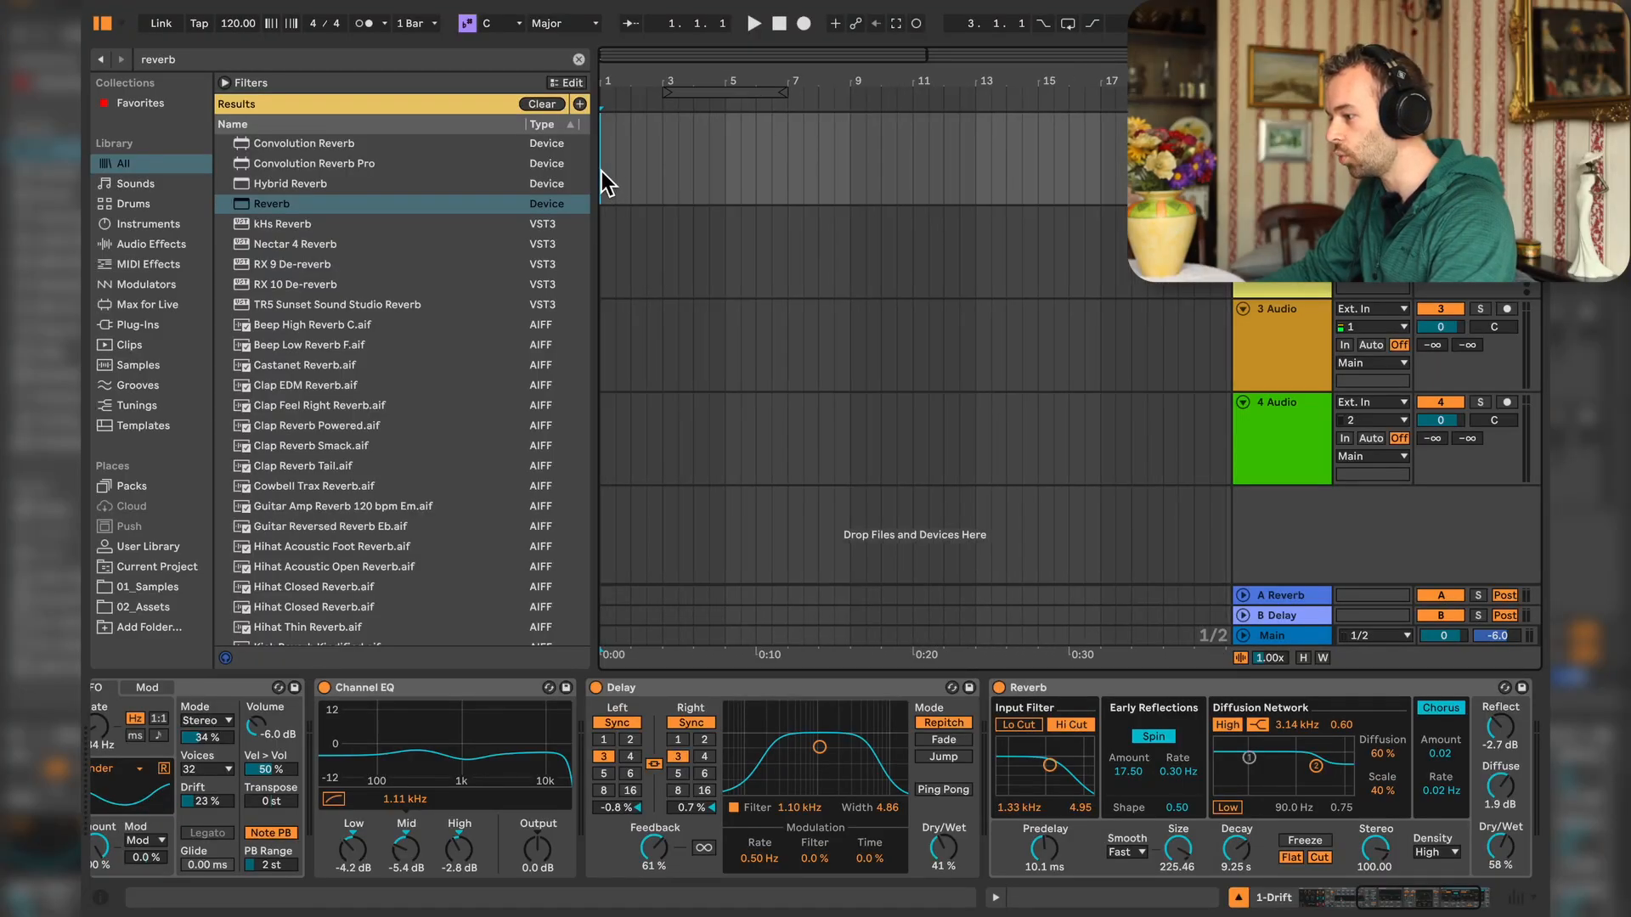
left_click_drag(604, 170, 877, 177)
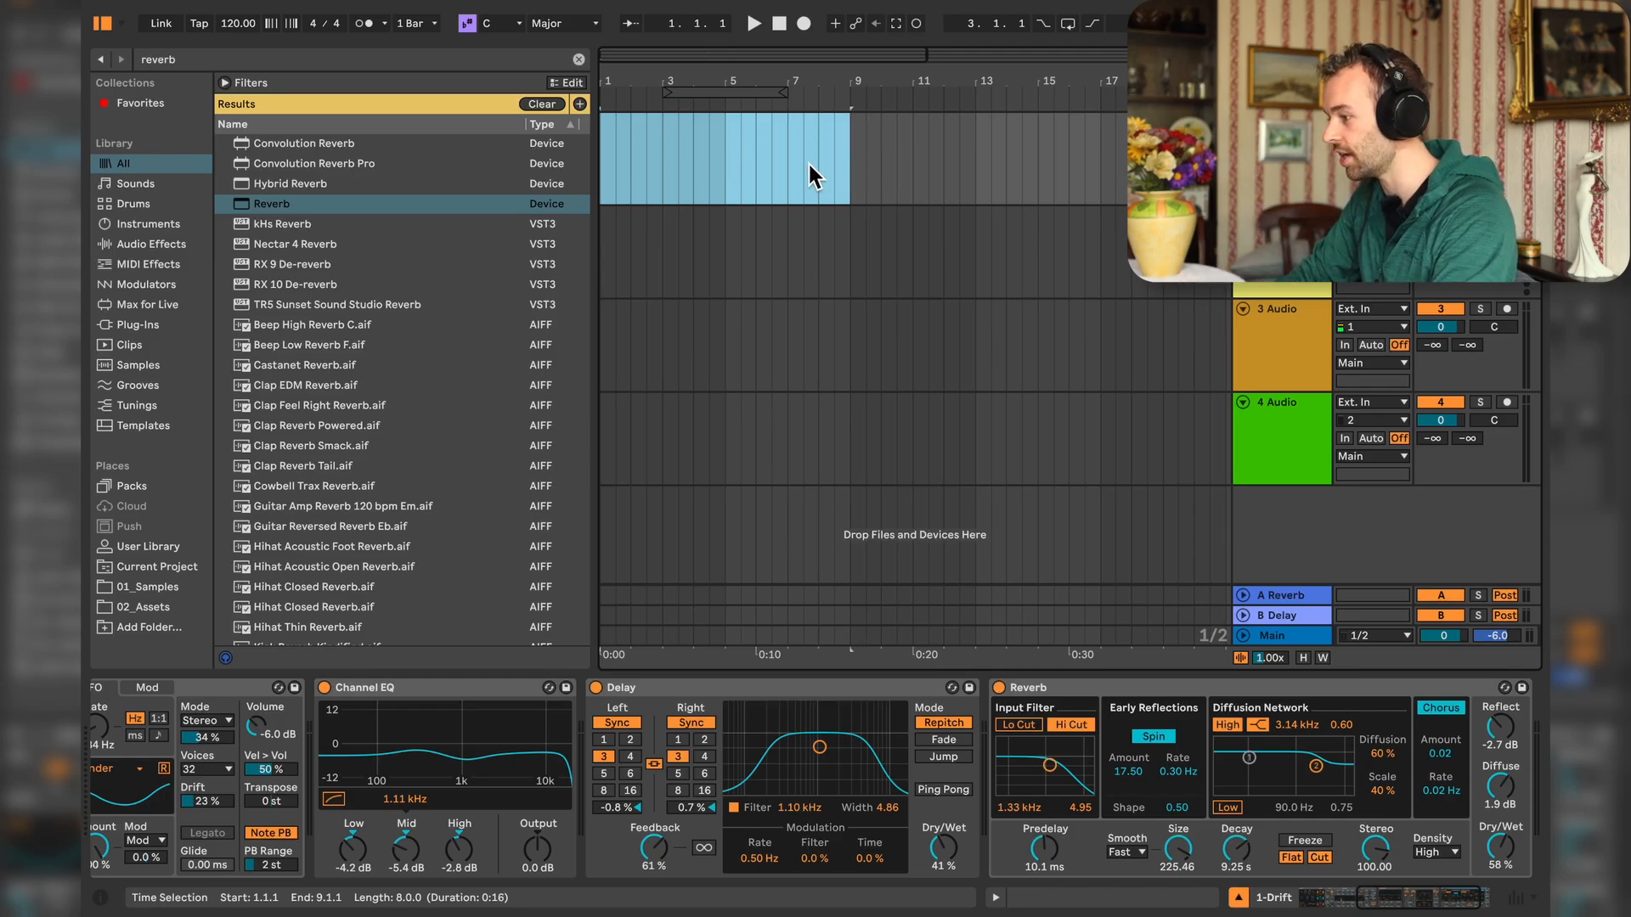
key("ctrl+shift+m")
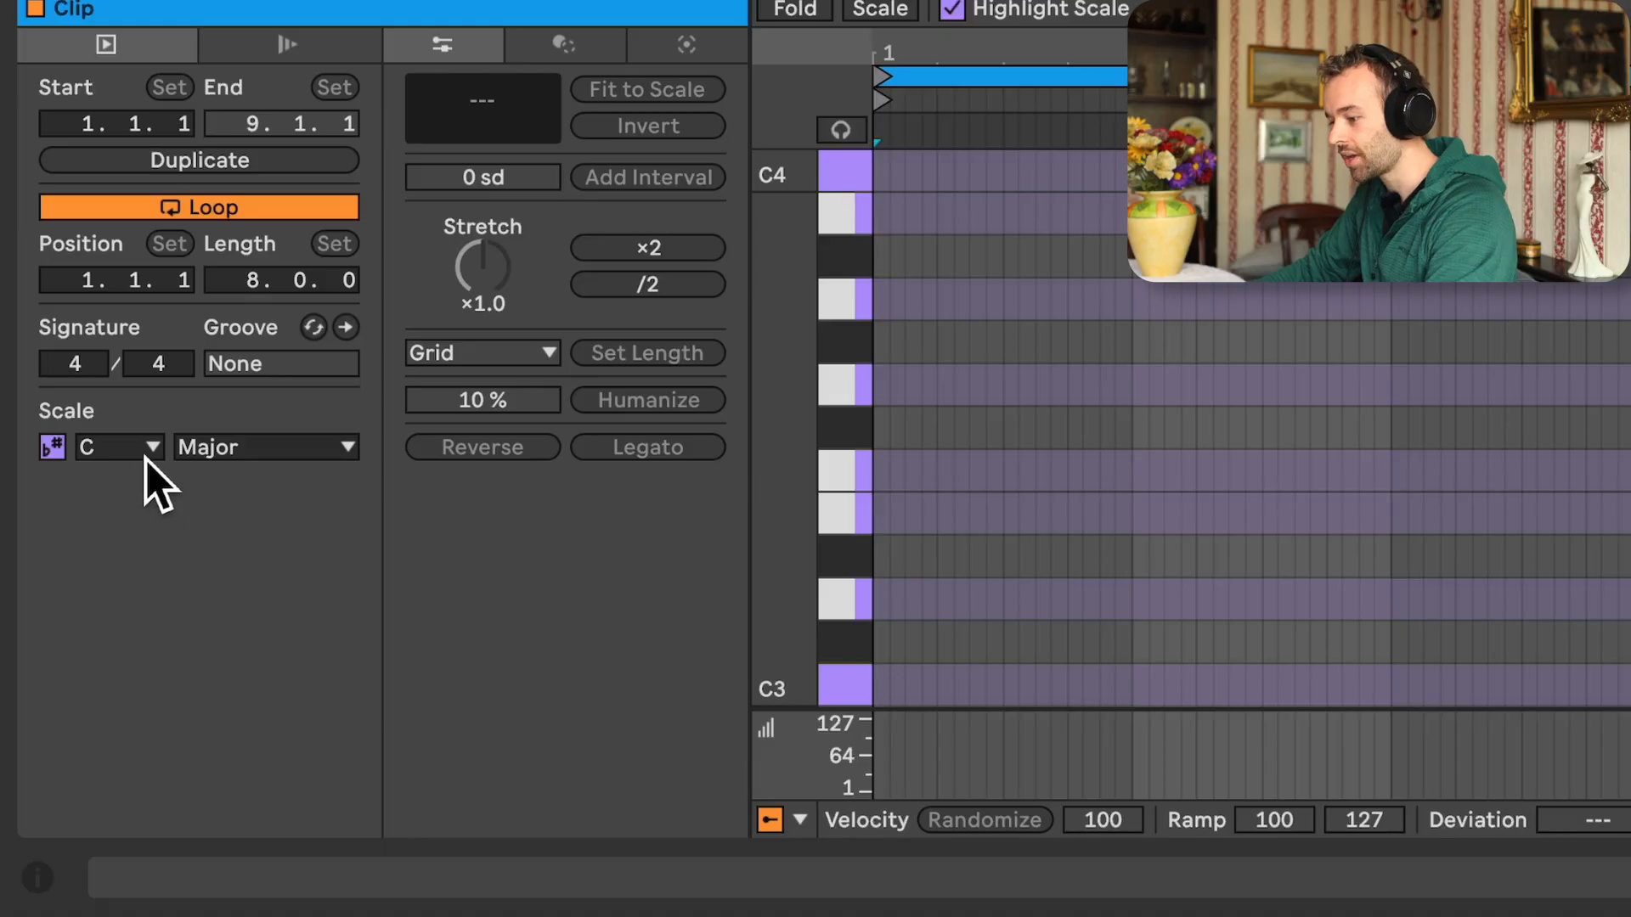
Set the new clip's scale to F Major Pentatonic
left_click(147, 454)
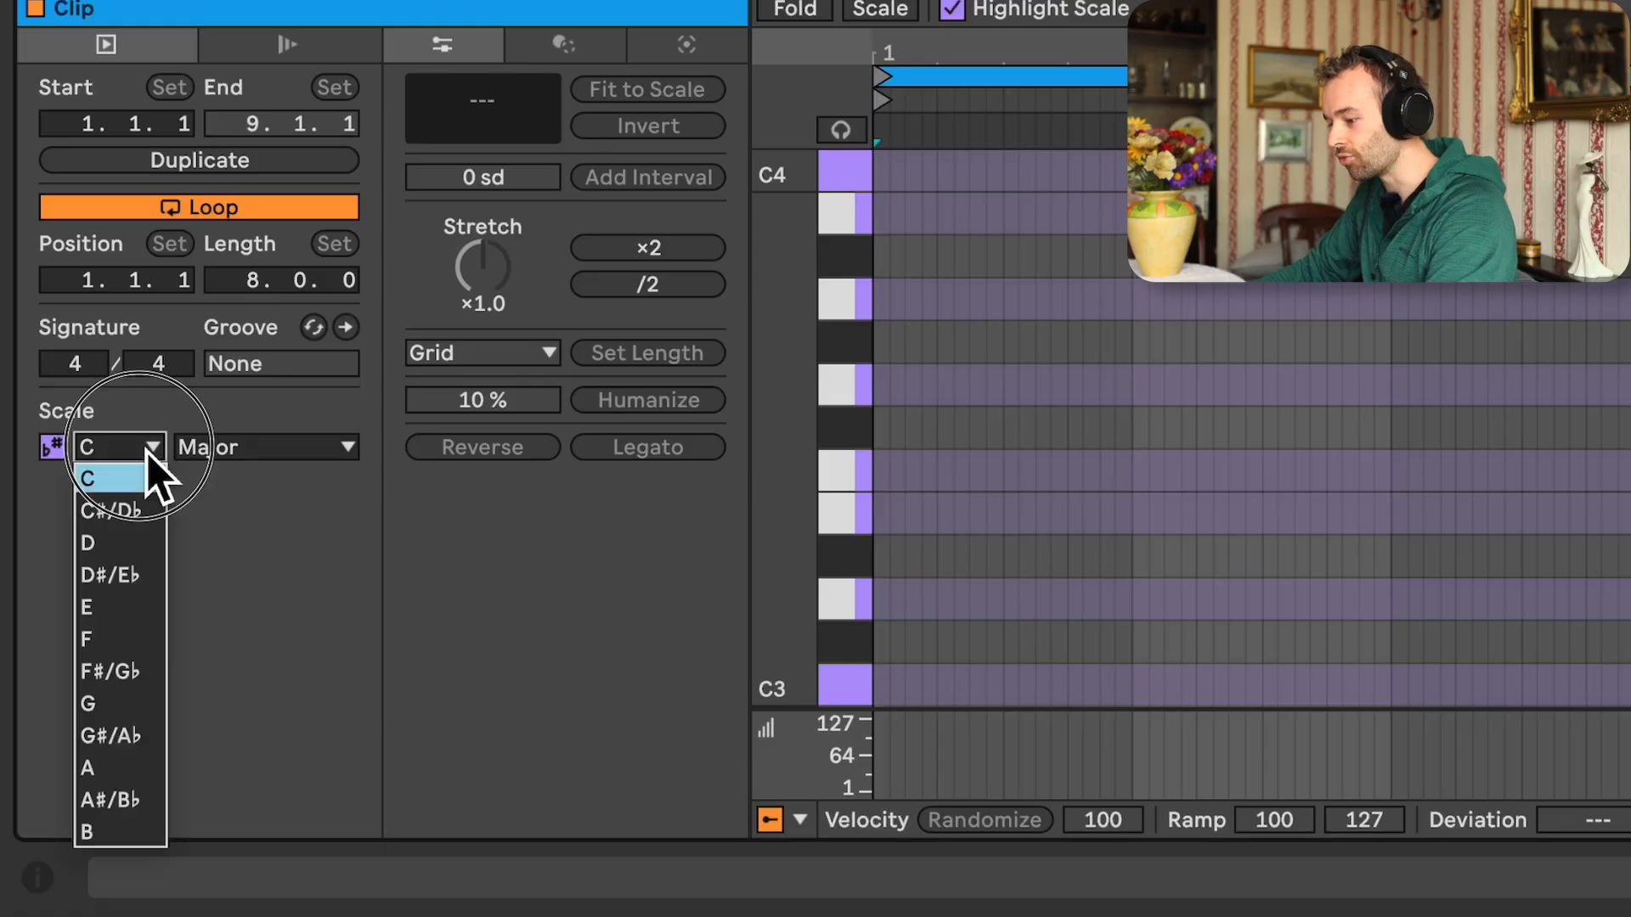
left_click(127, 638)
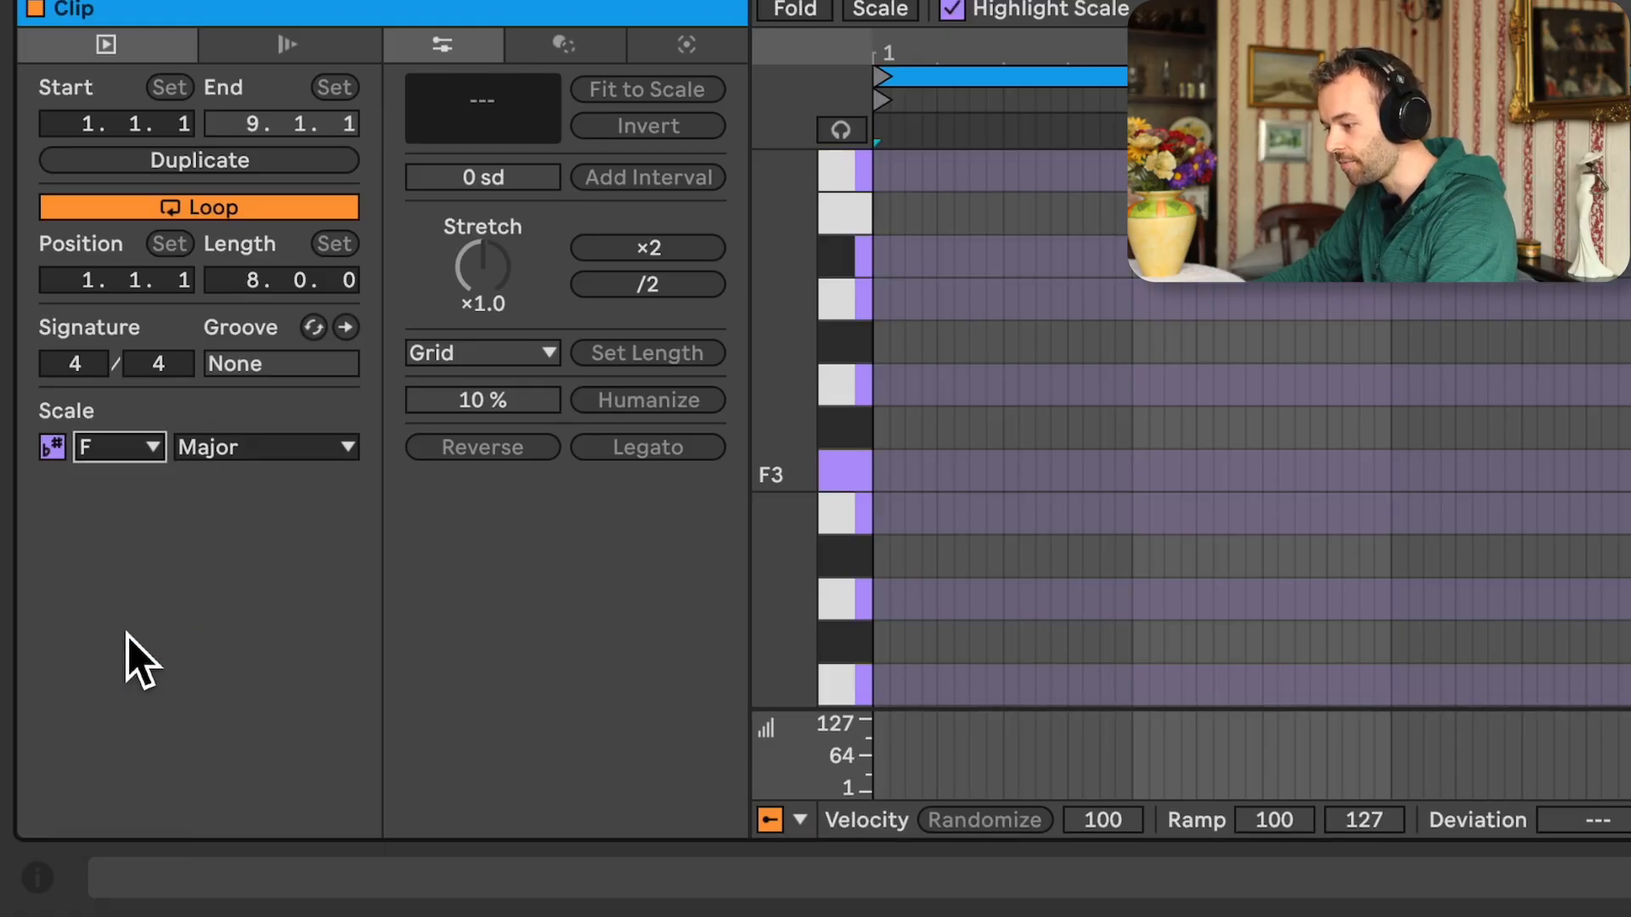
left_click(294, 452)
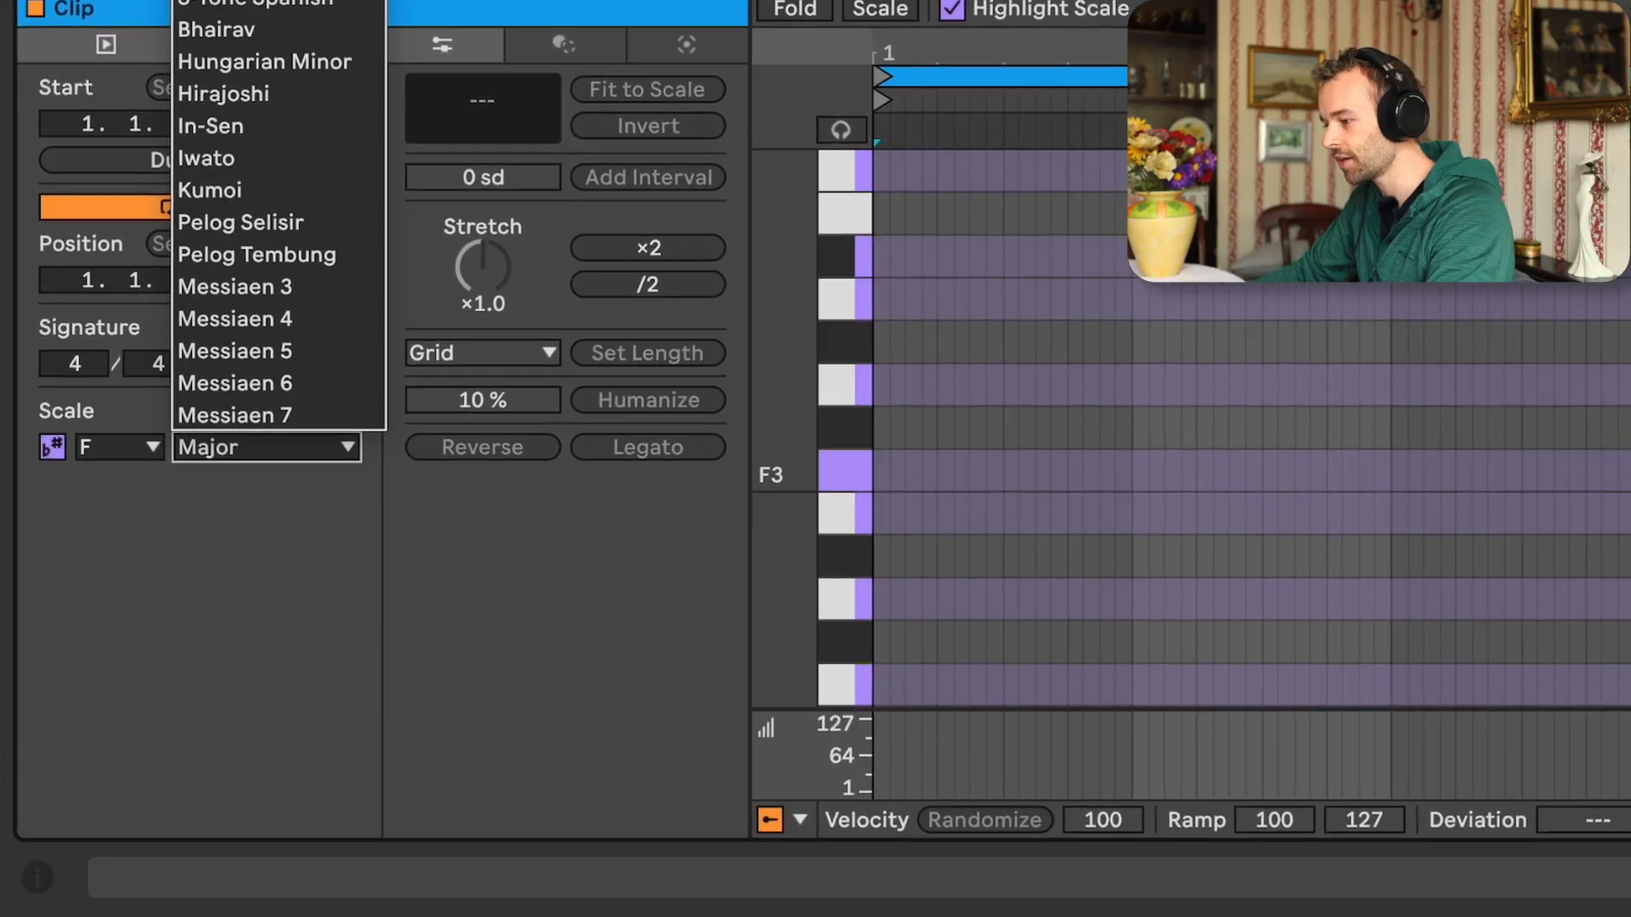
left_click(847, 375)
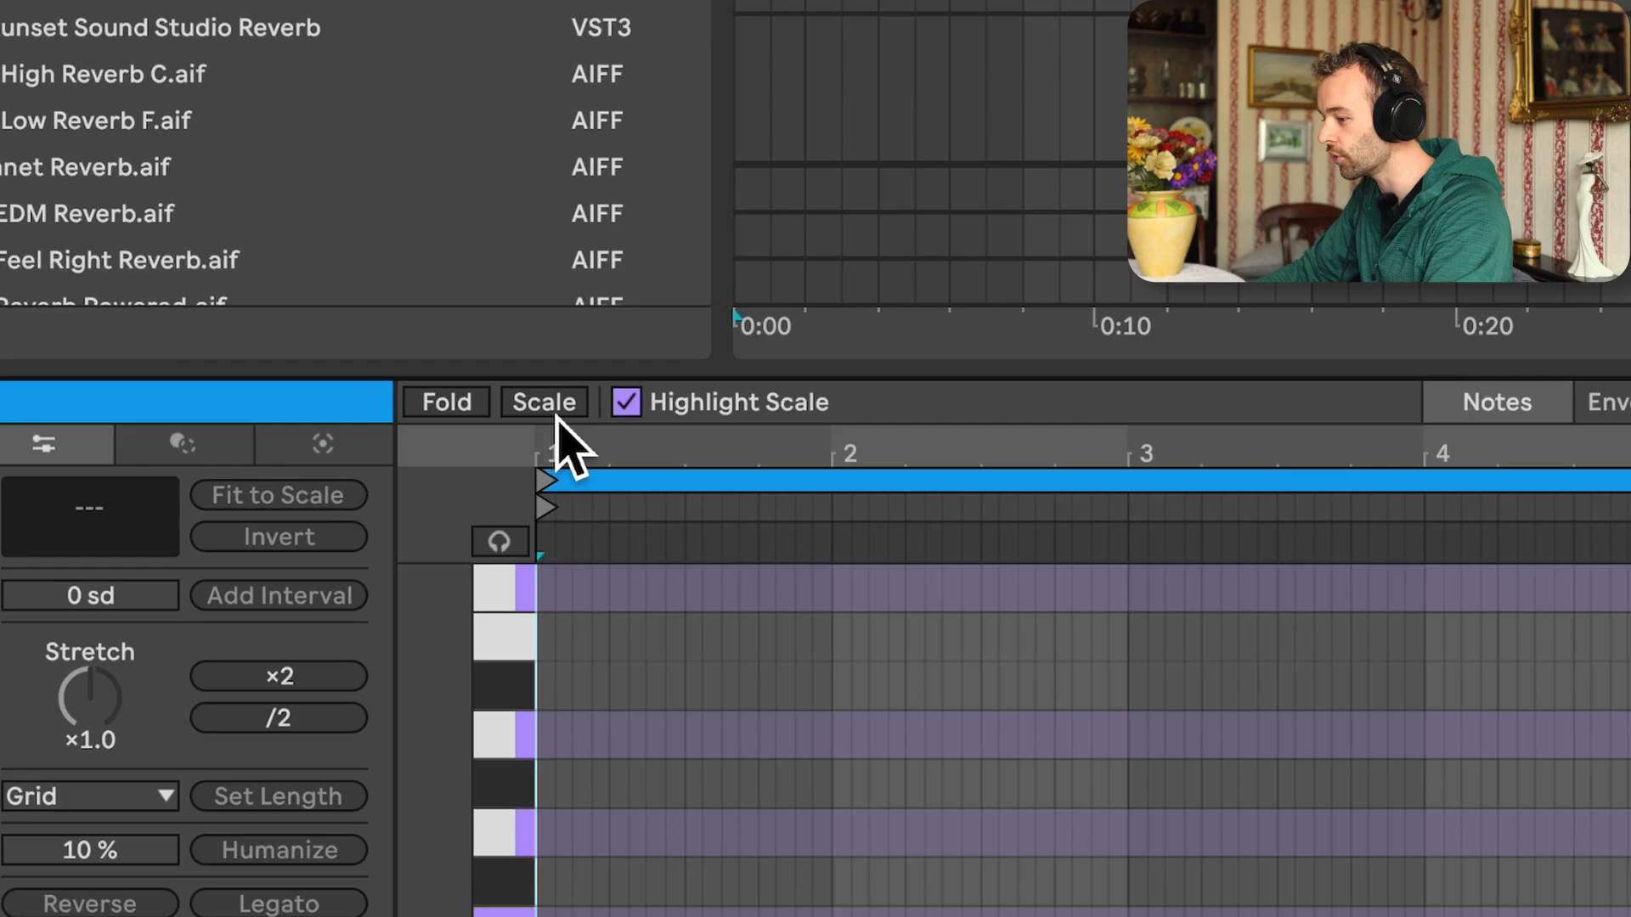
Sketch a trial melody between F2 and C4 with only the scale notes shown, and delete all its notes
left_click(554, 411)
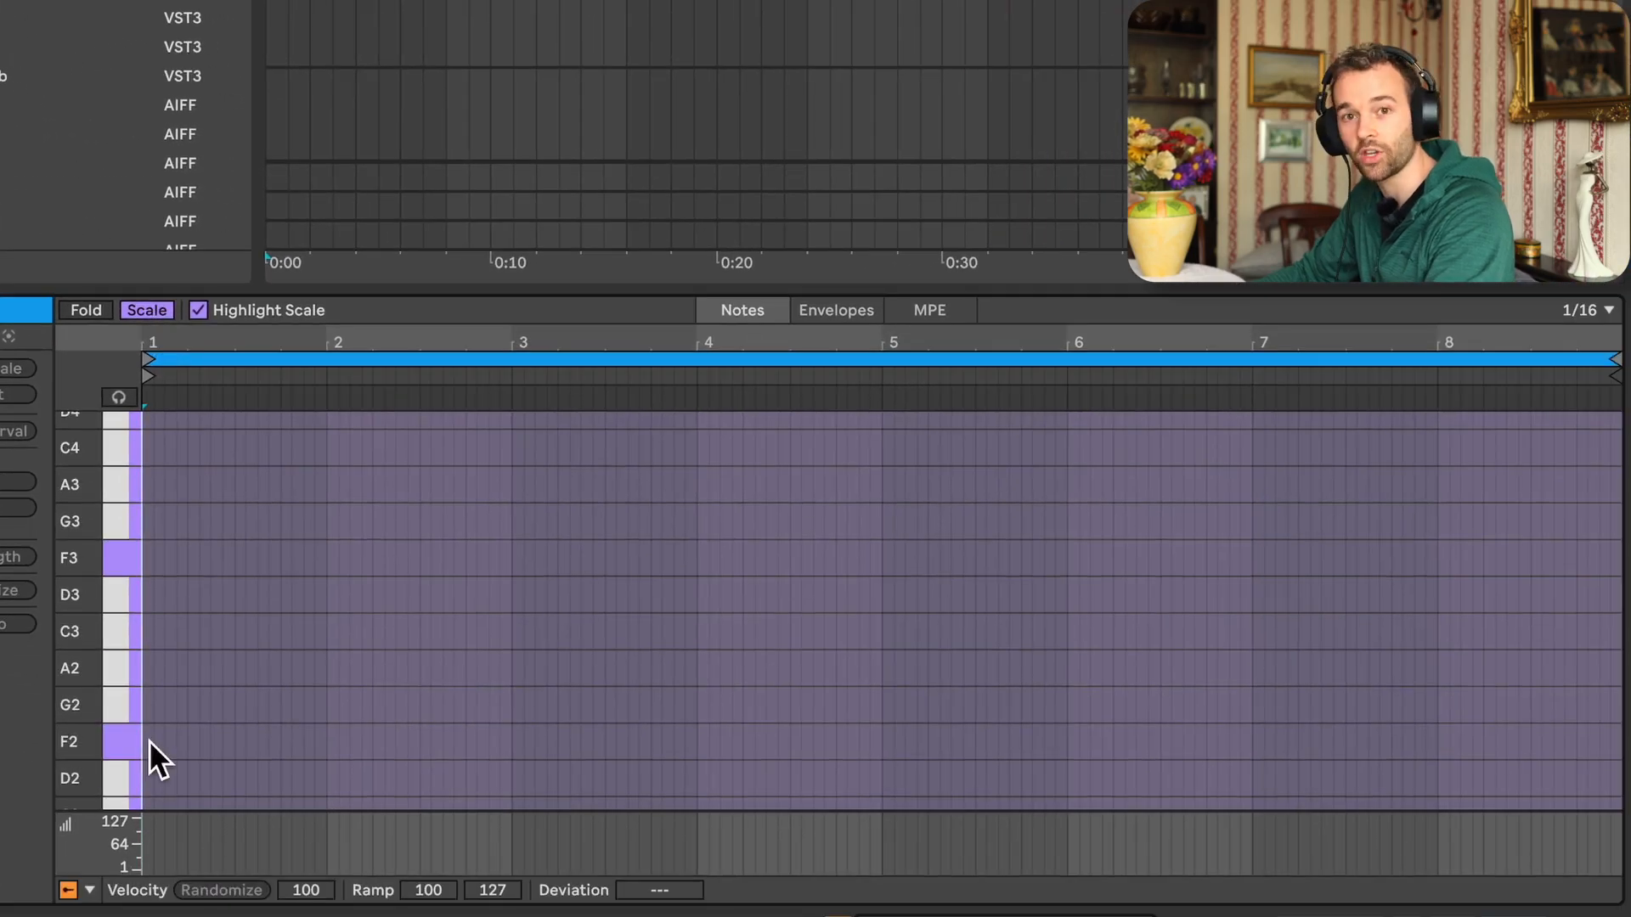
left_click_drag(156, 742, 547, 620)
left_click_drag(519, 730, 1313, 457)
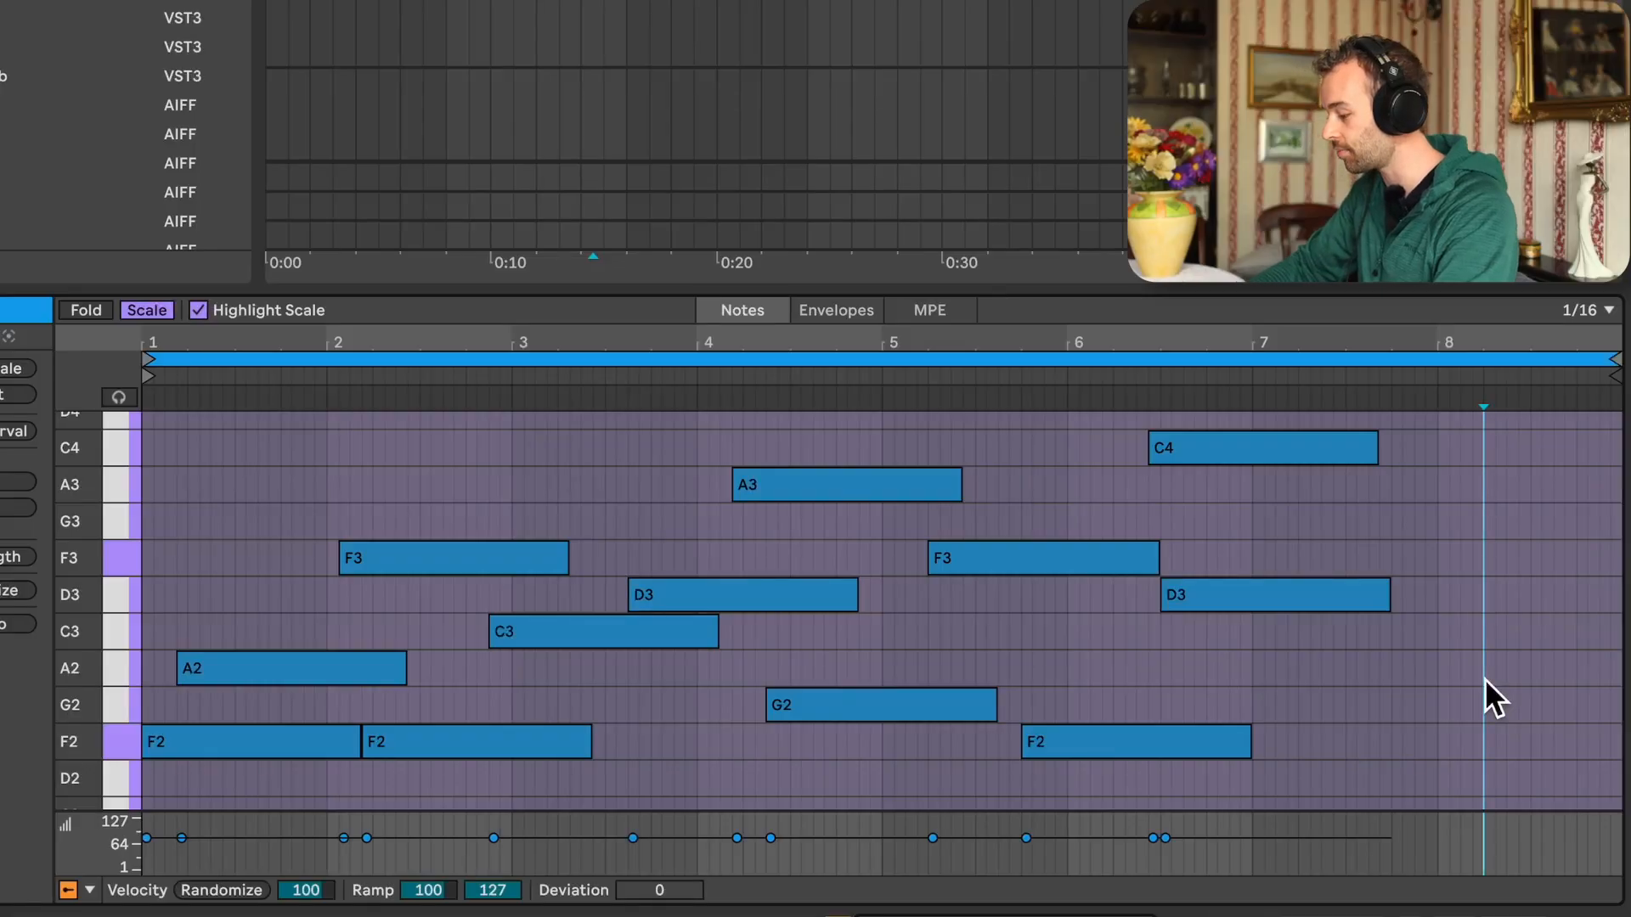
key("space")
key("ctrl+a")
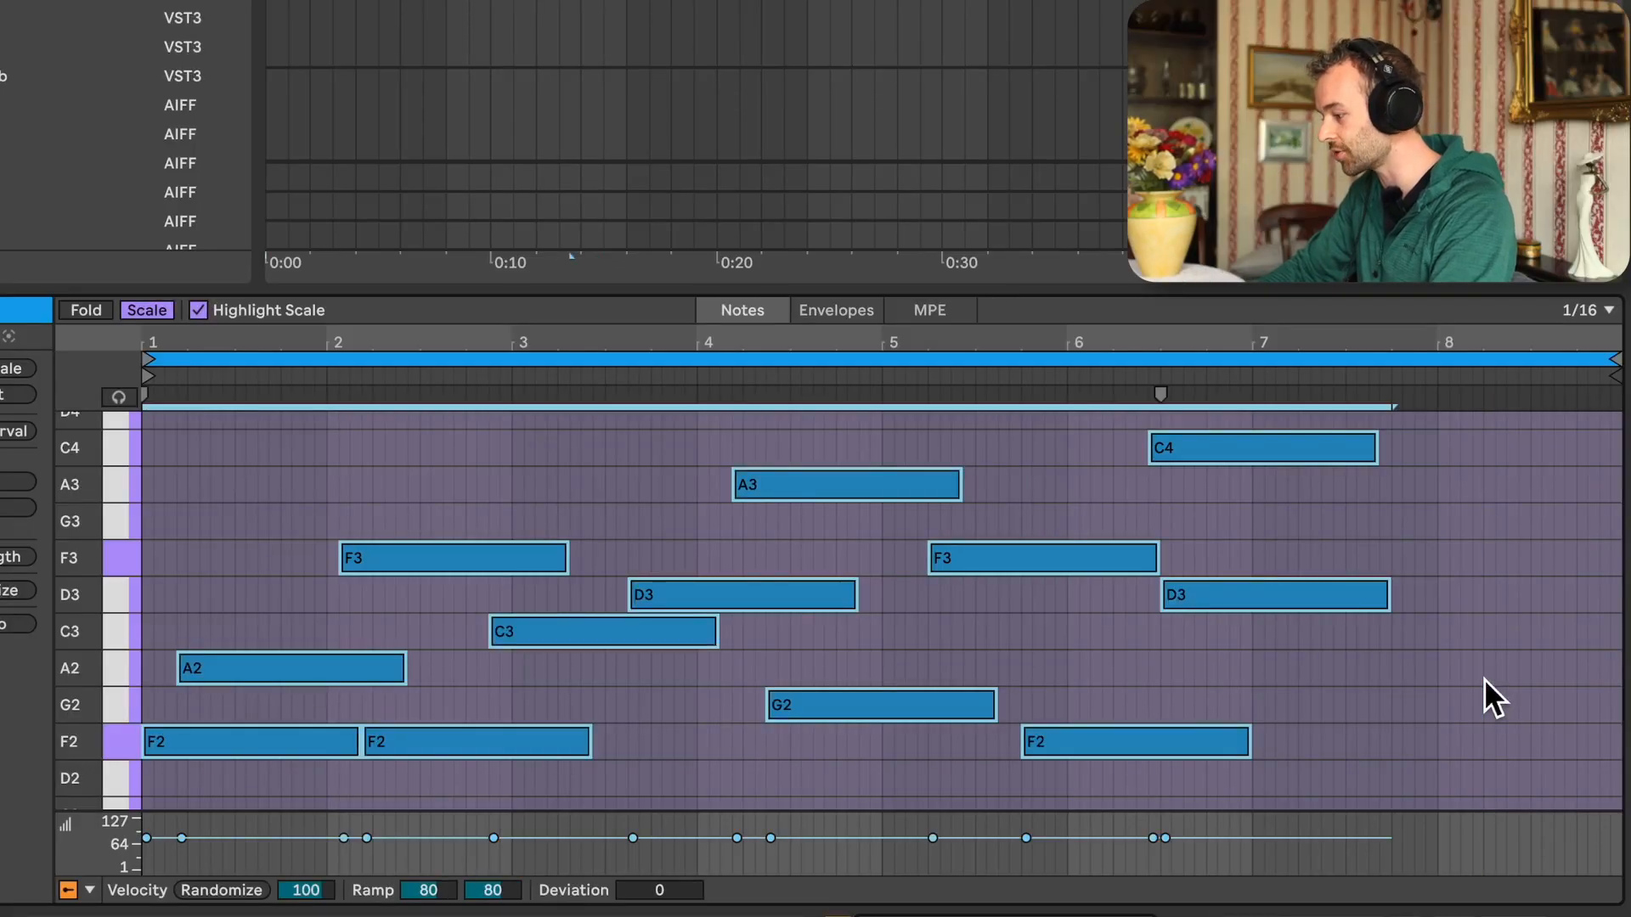
key("Delete")
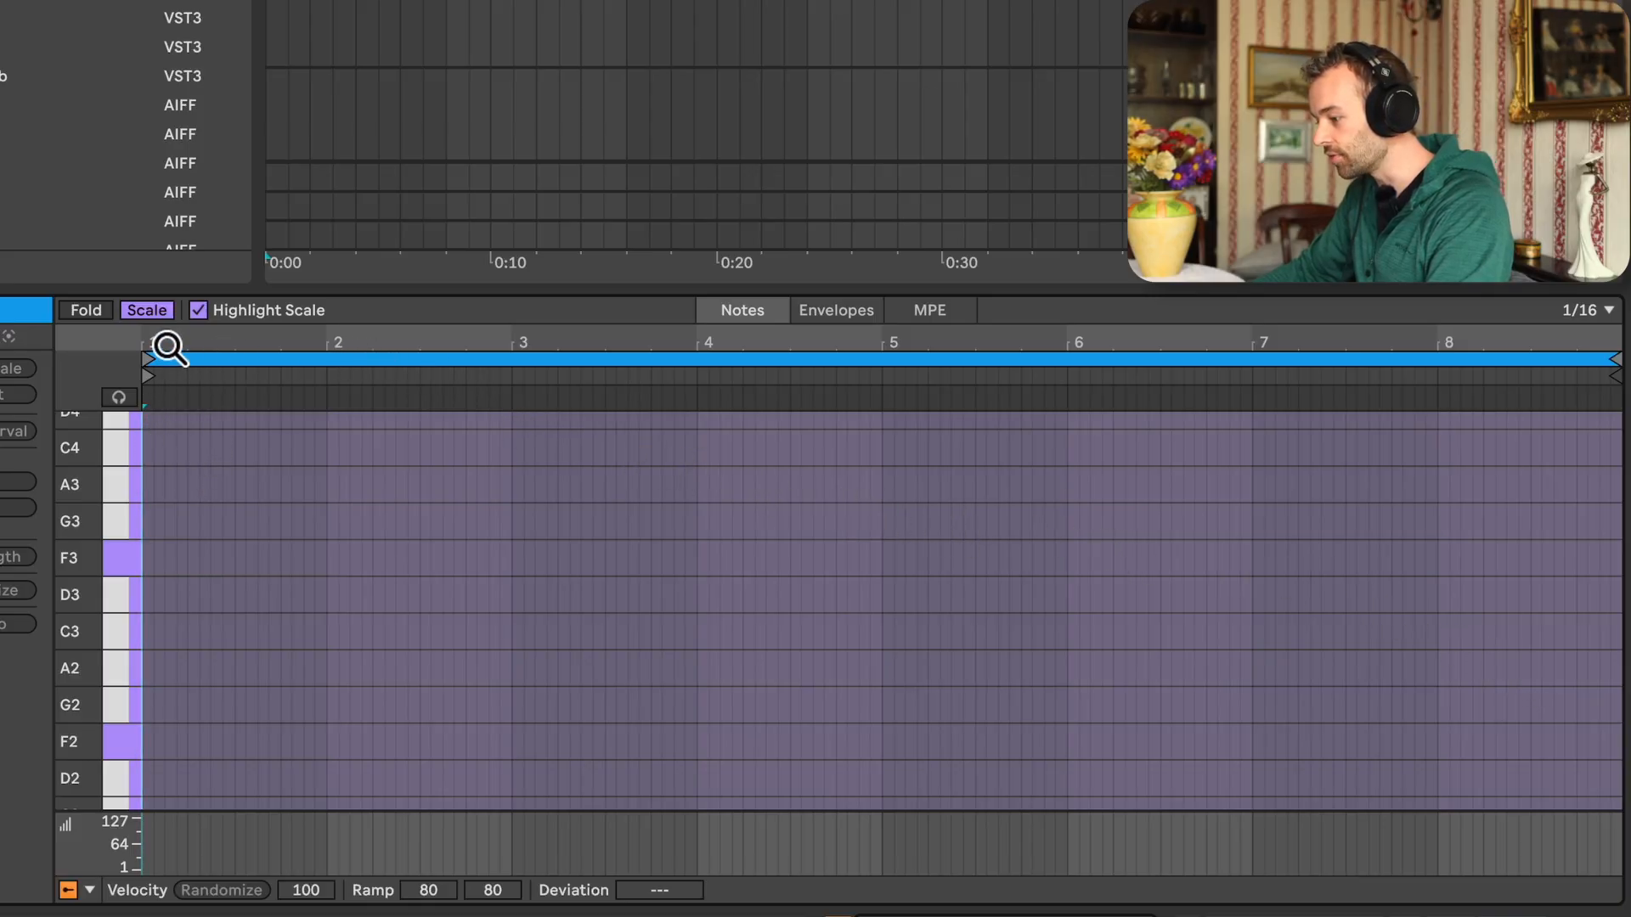
left_click(161, 314)
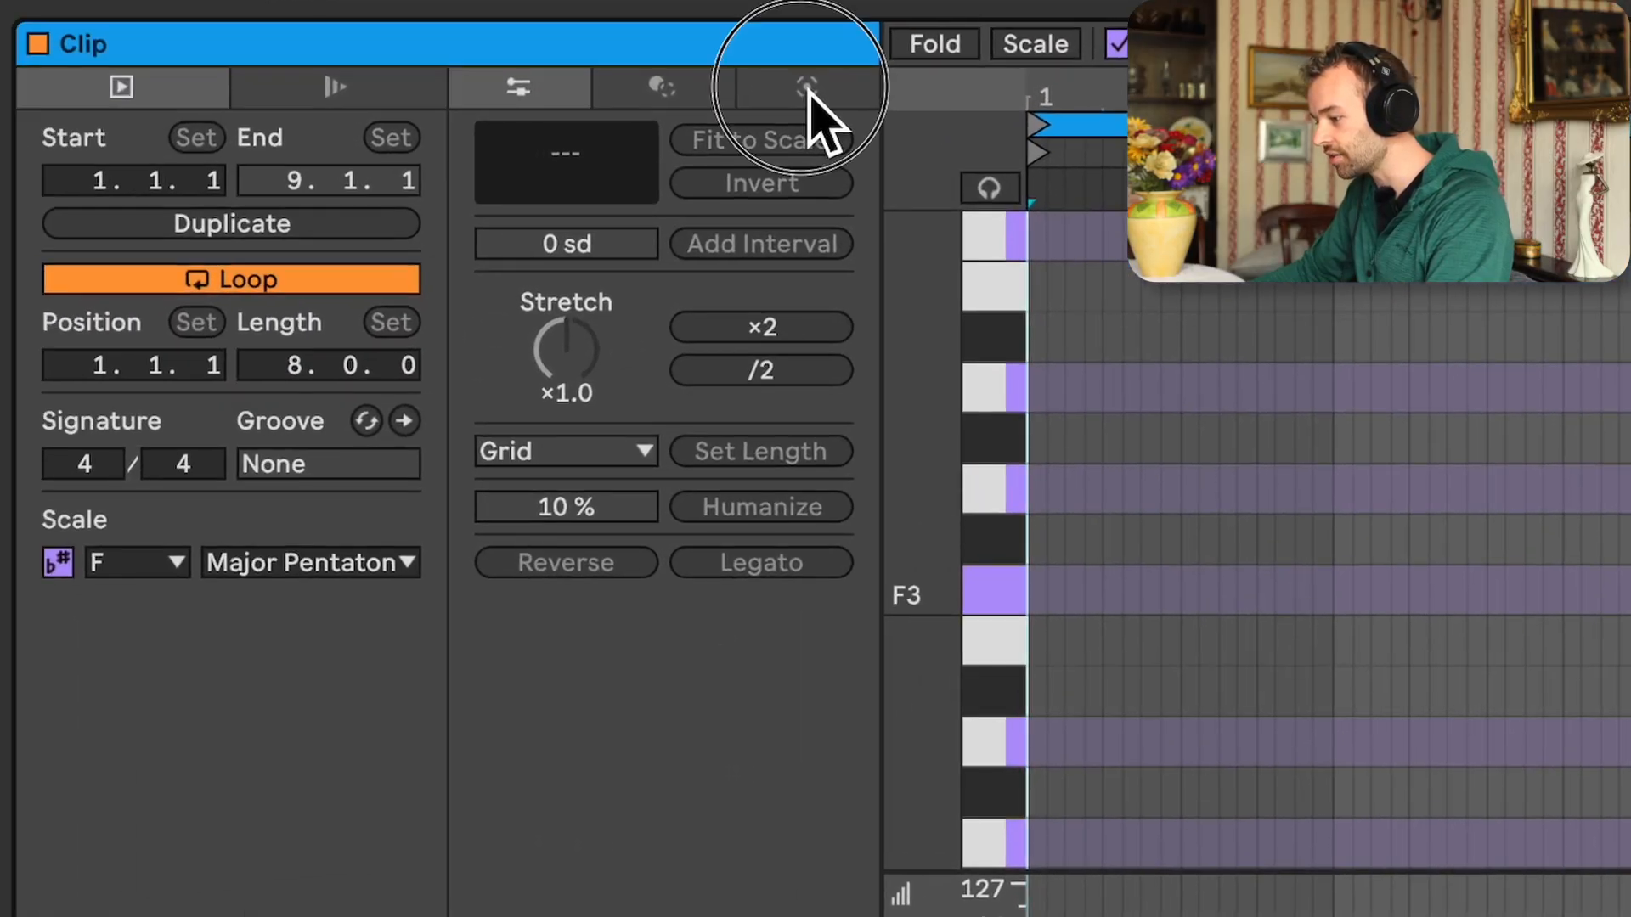
Generate random notes in the clip with the Seed generator
left_click(9, 337)
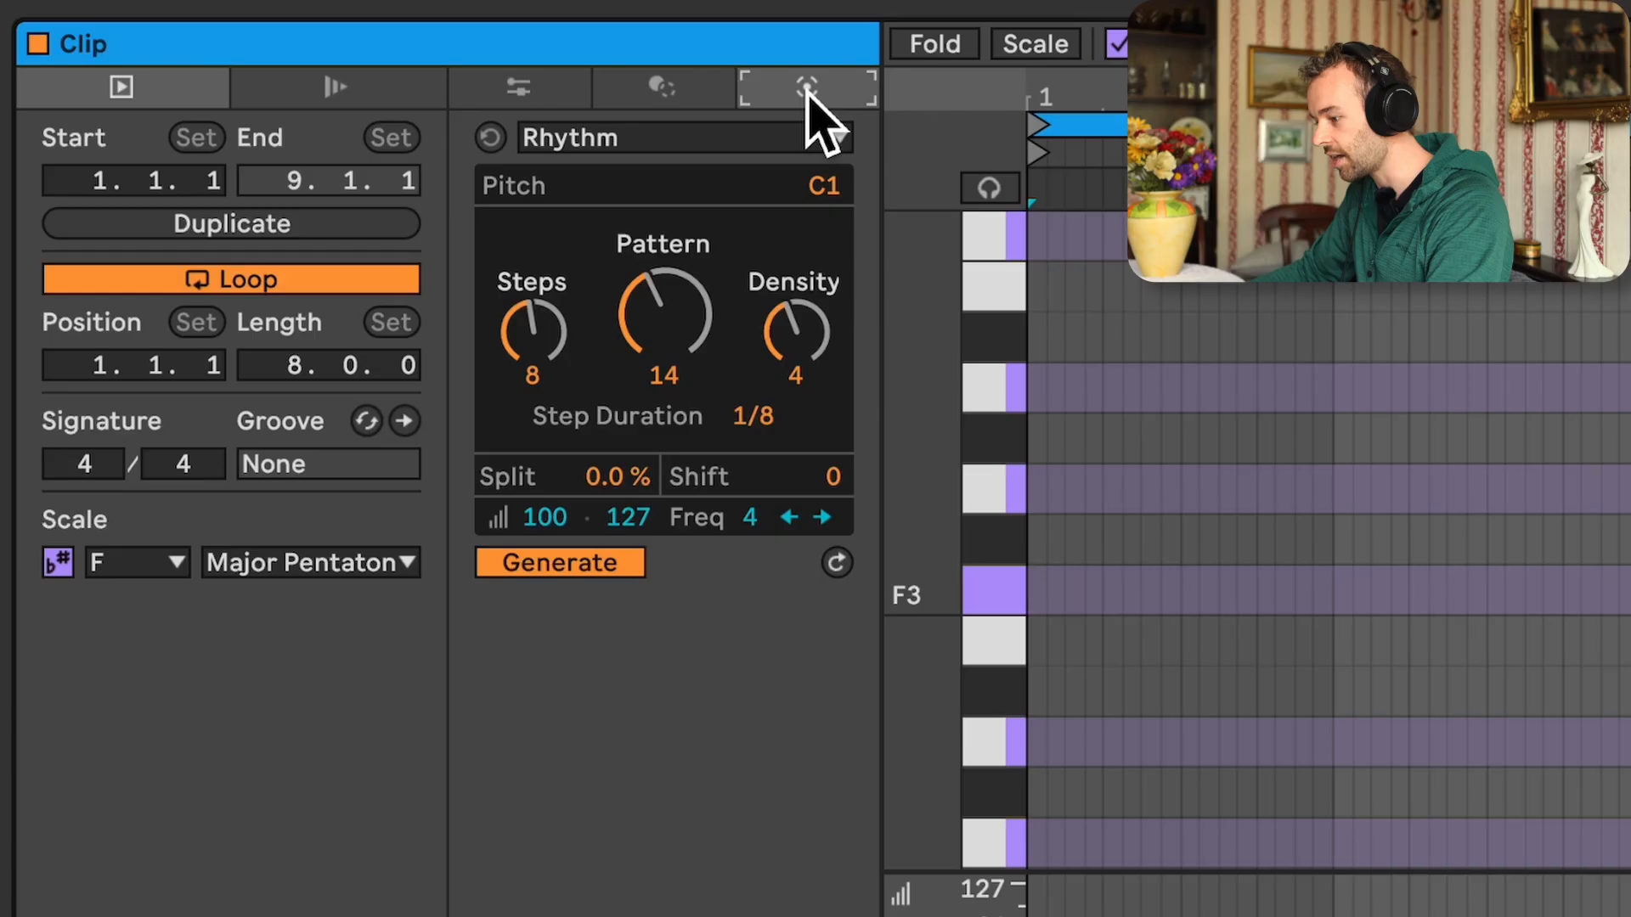
left_click(799, 149)
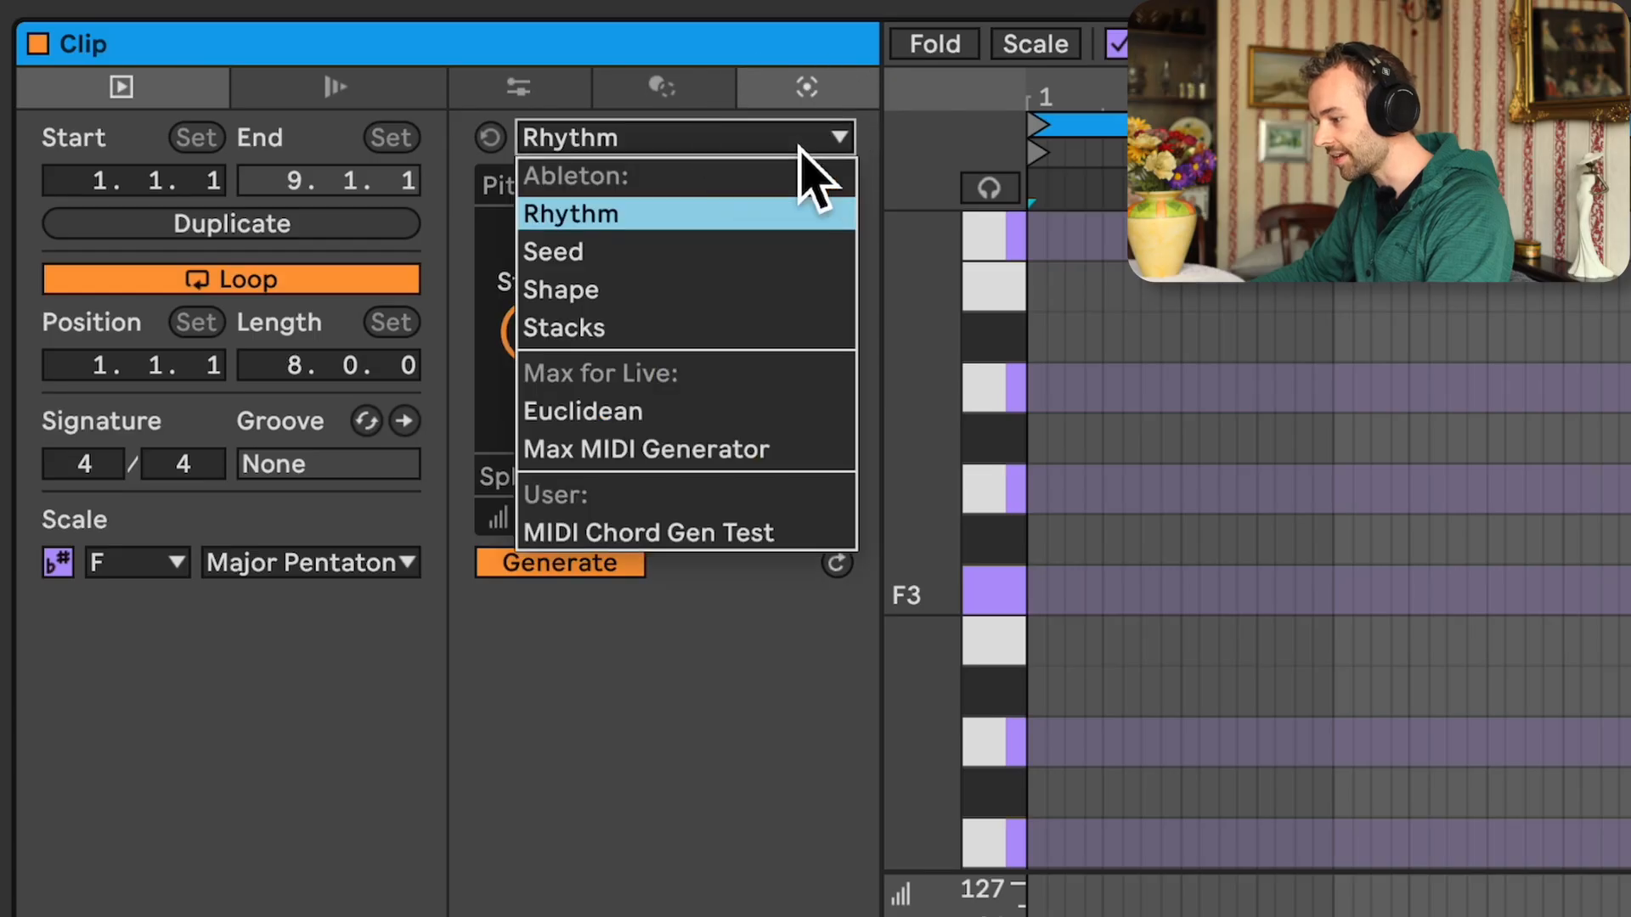
left_click(762, 247)
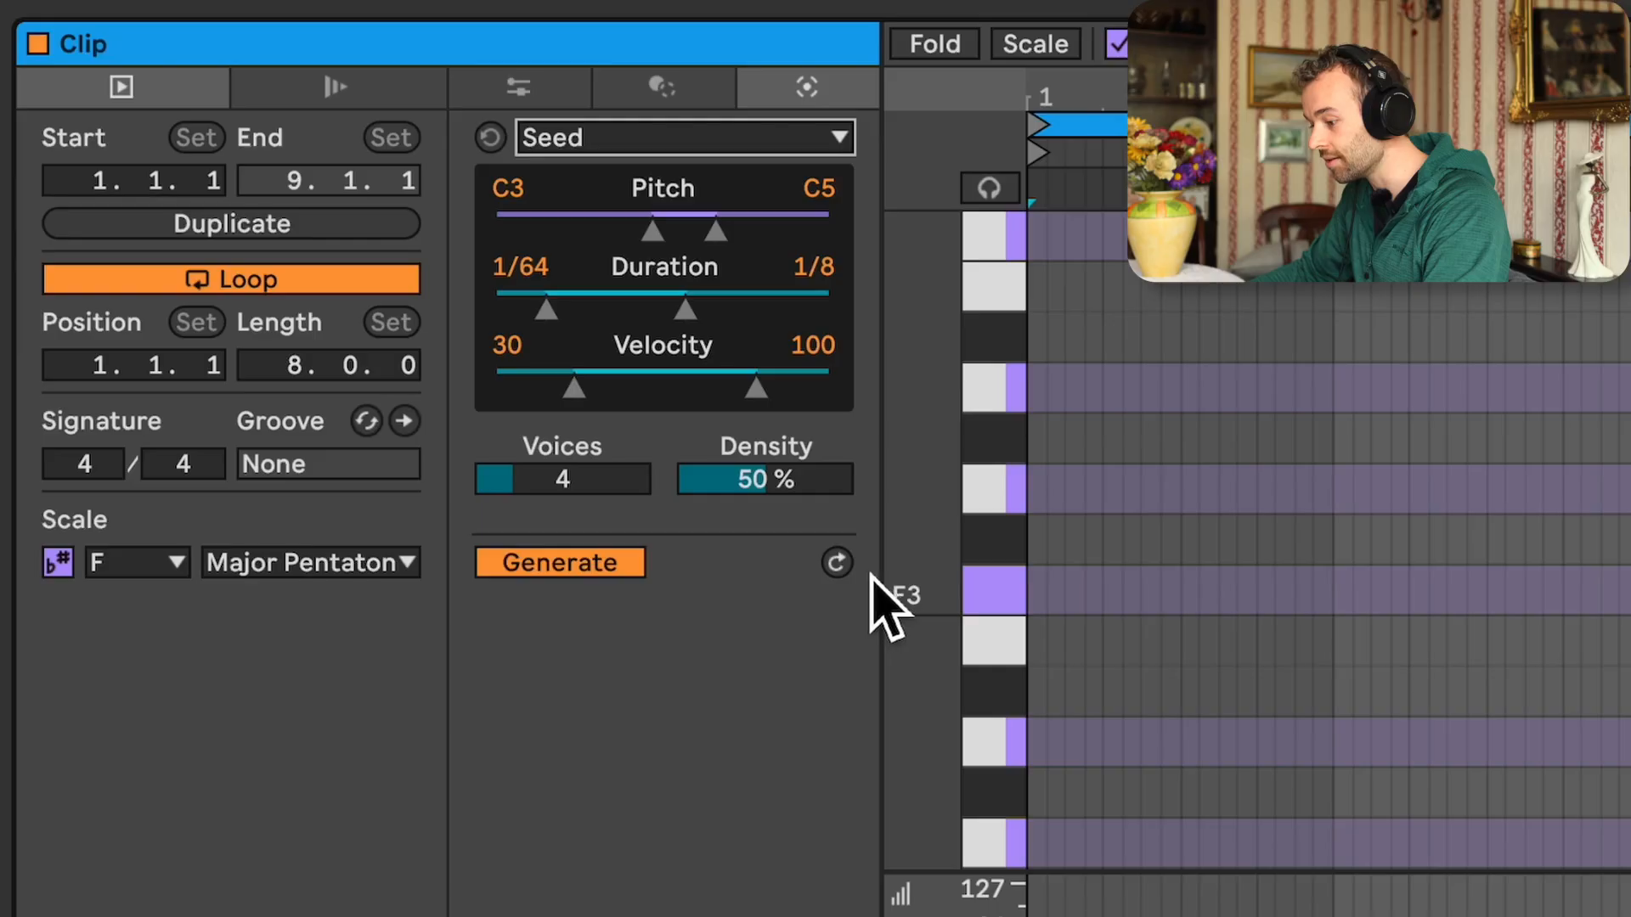
left_click(837, 563)
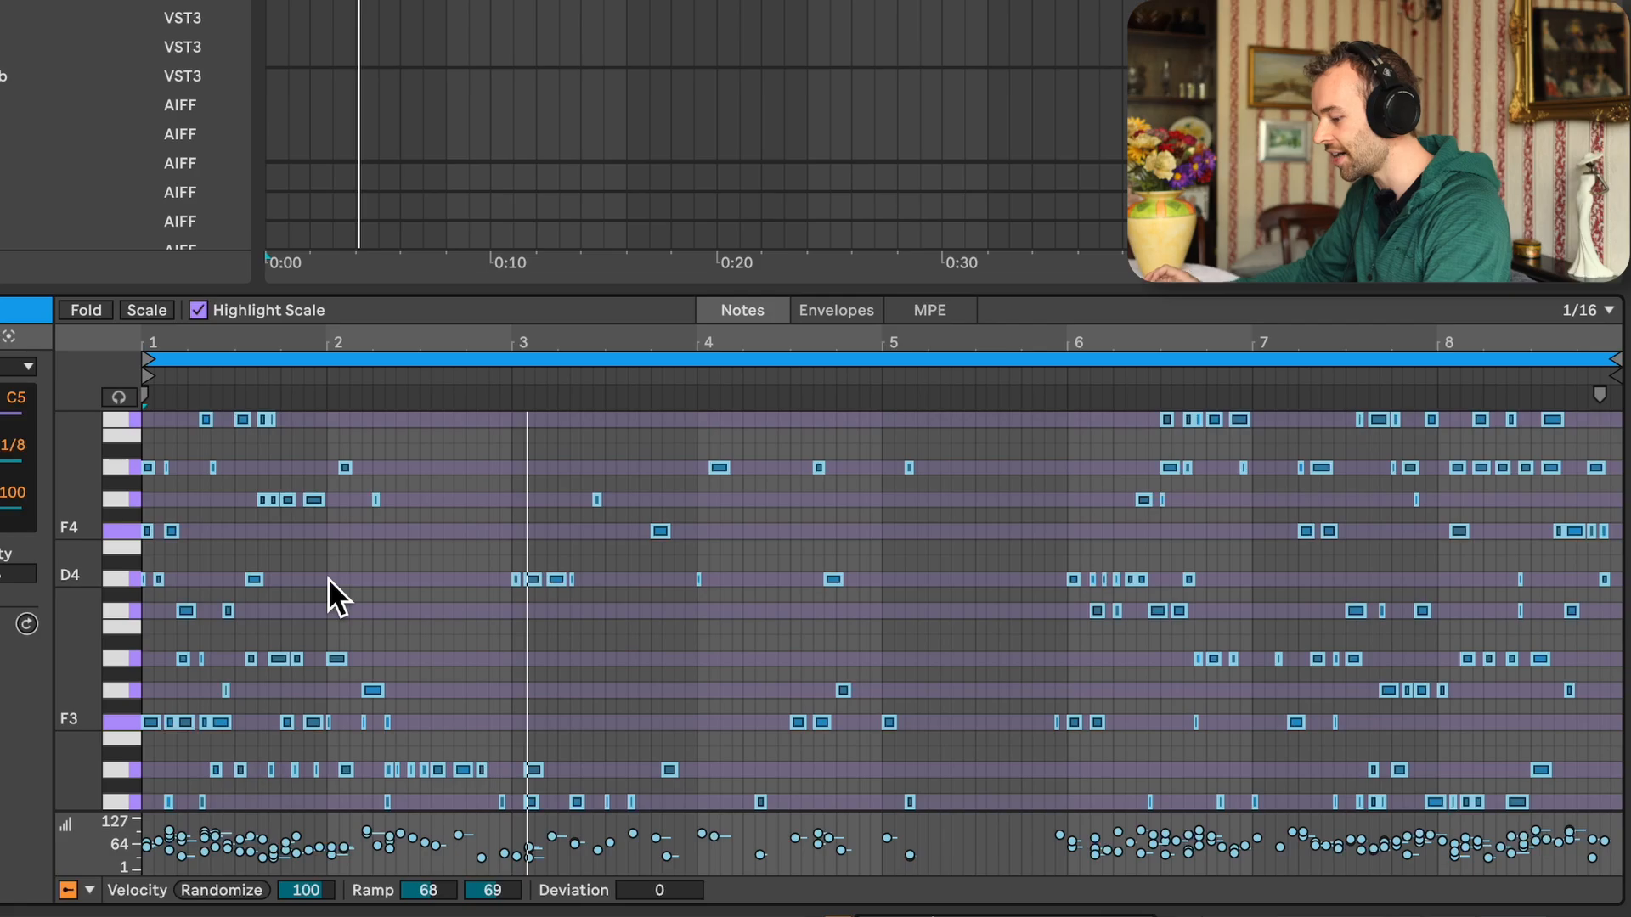
Widen the clip's note grid to 1/4 so the generated notes are spaced further apart
key("super+2")
key("super+2")
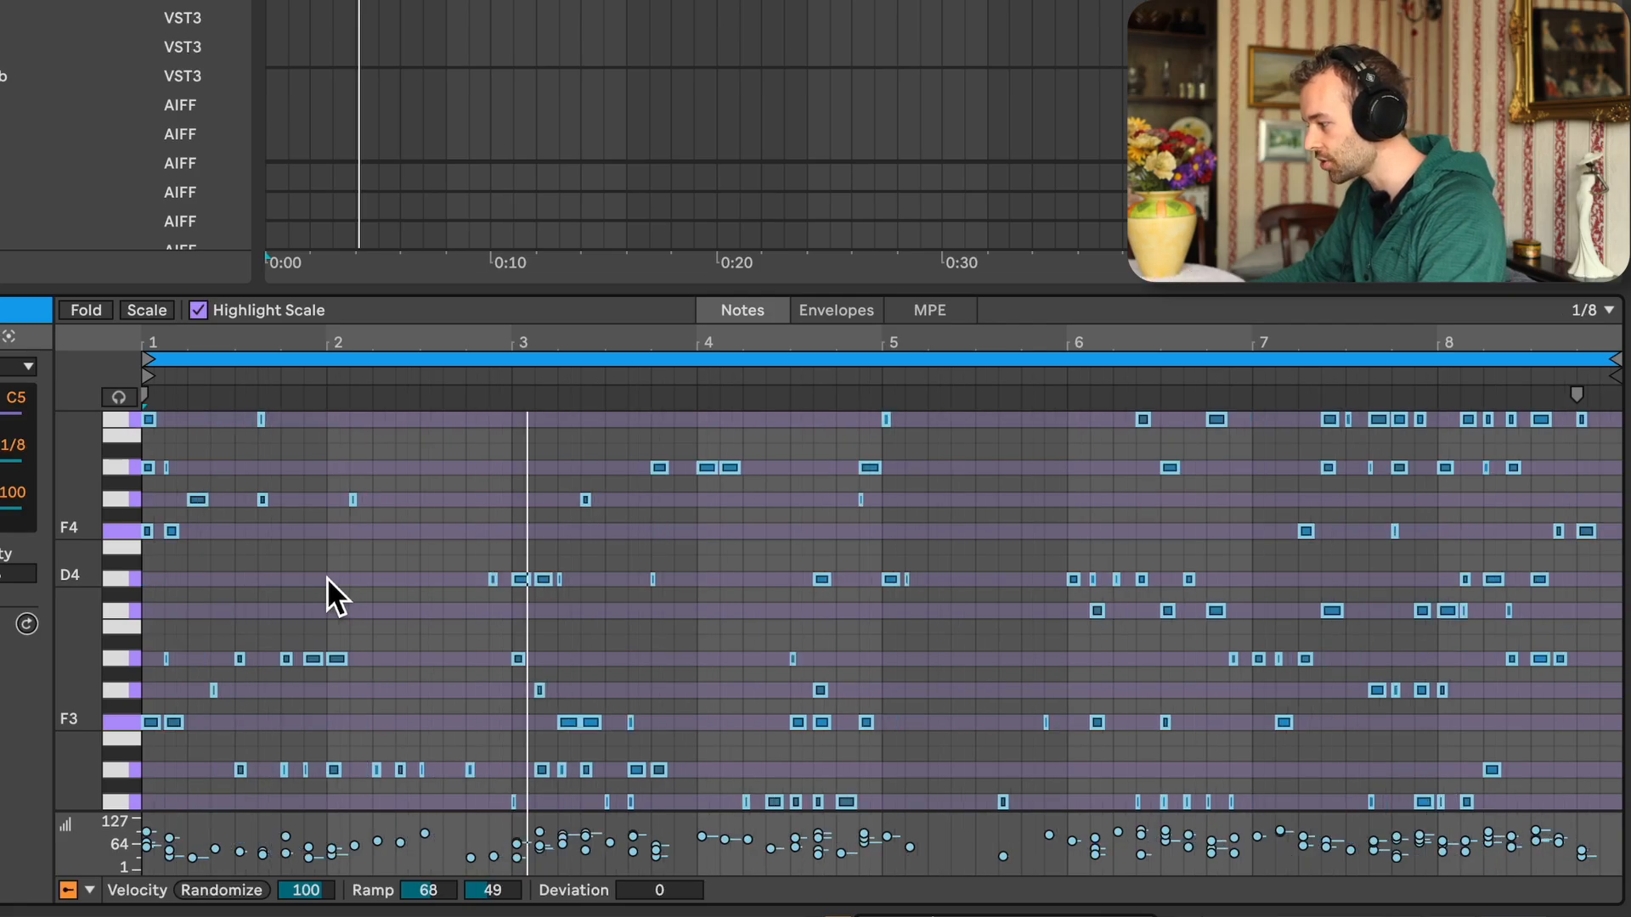
key("super+2")
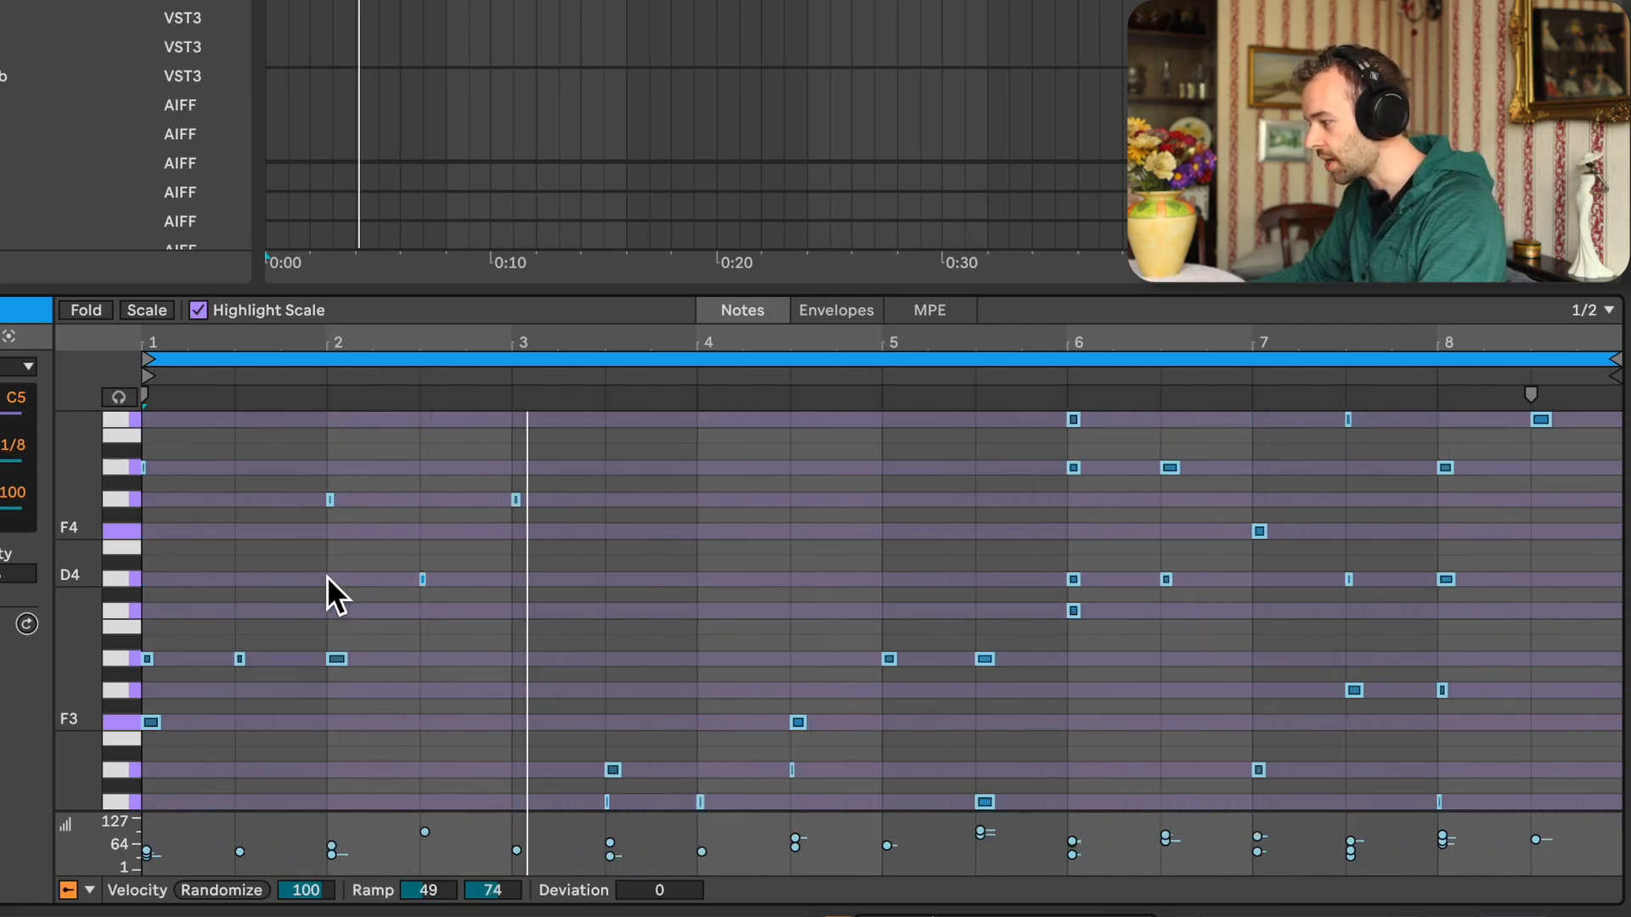
key("super+1")
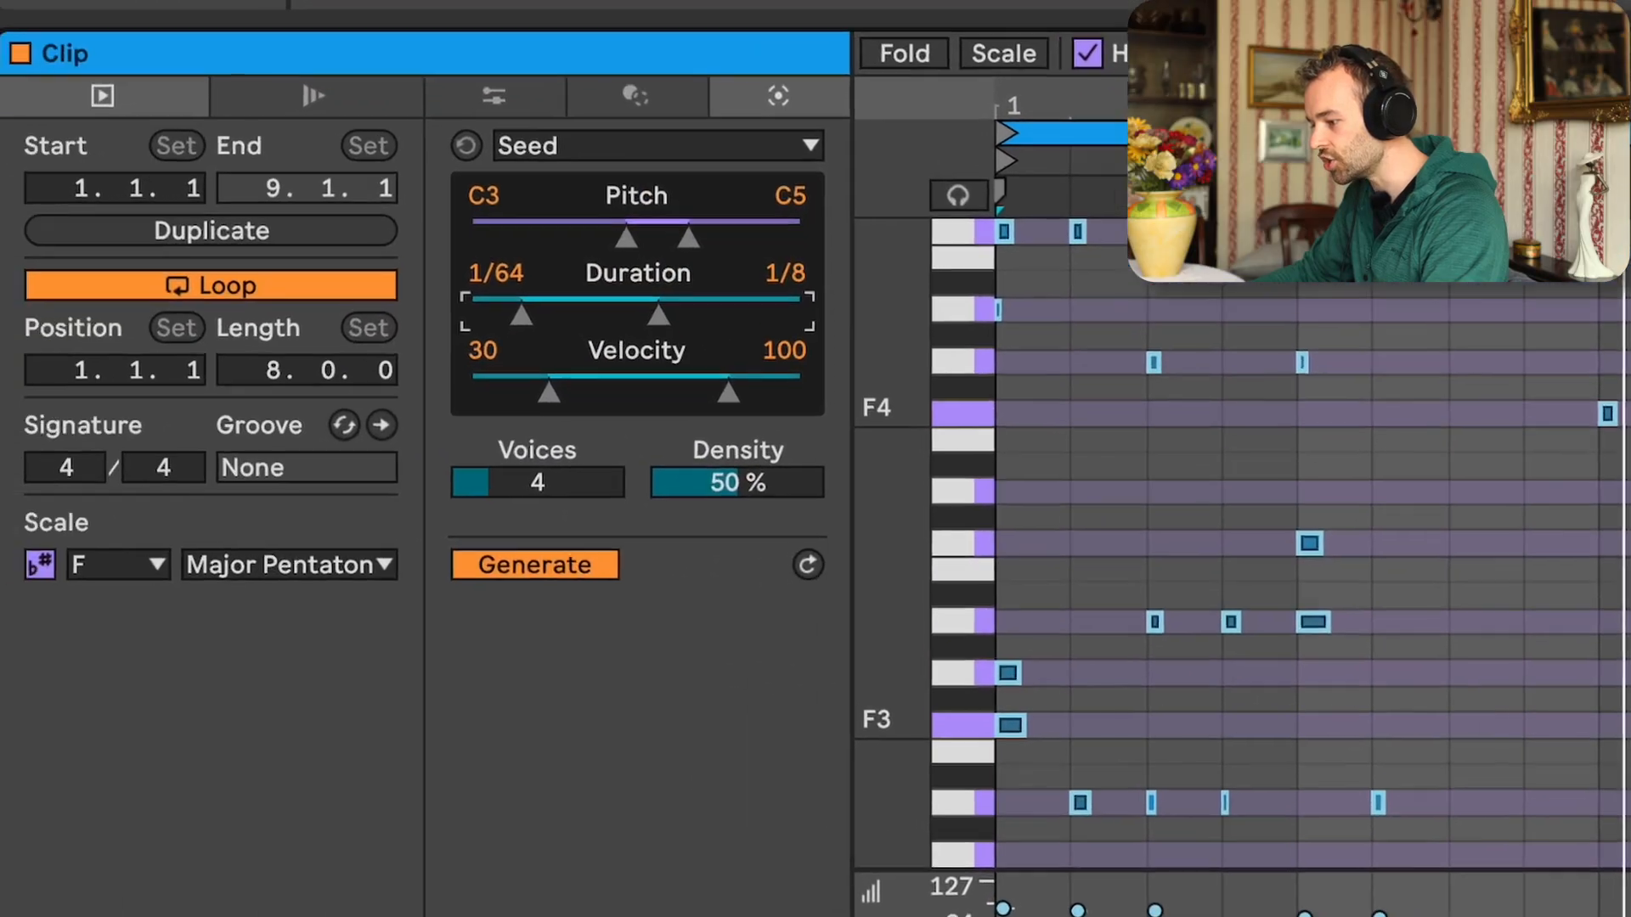
Set Seed's duration range to 1/4 to 1, velocity to 51 to 114, and pitch to F3 to F5
left_click_drag(659, 315, 821, 311)
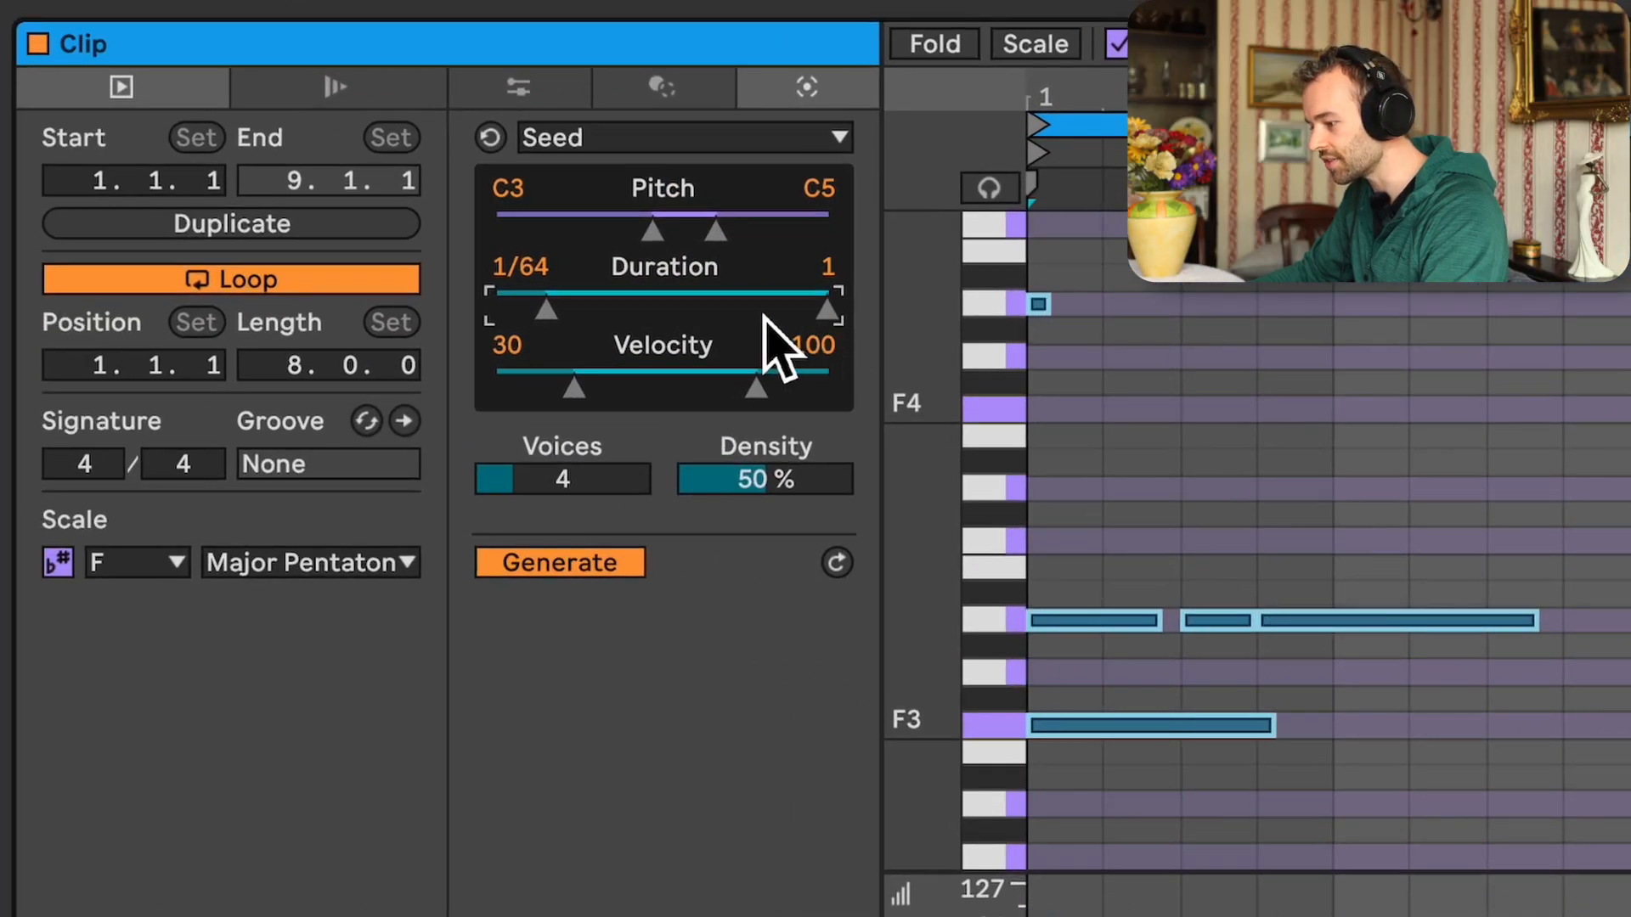
left_click_drag(561, 316, 726, 321)
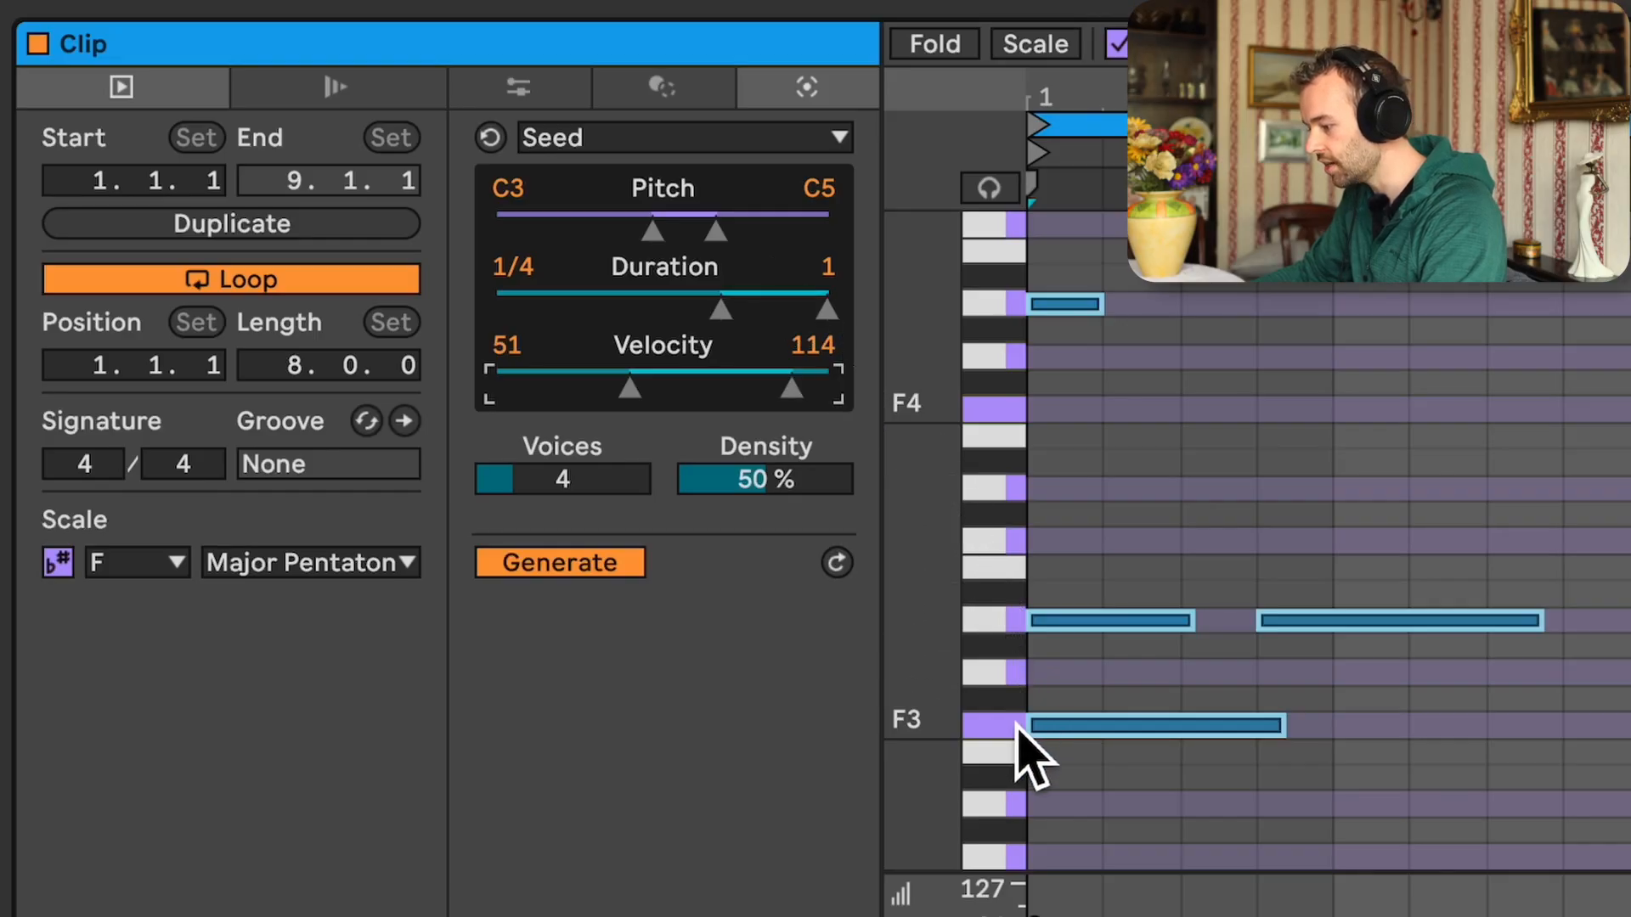
scroll(1013, 733, "up", 1)
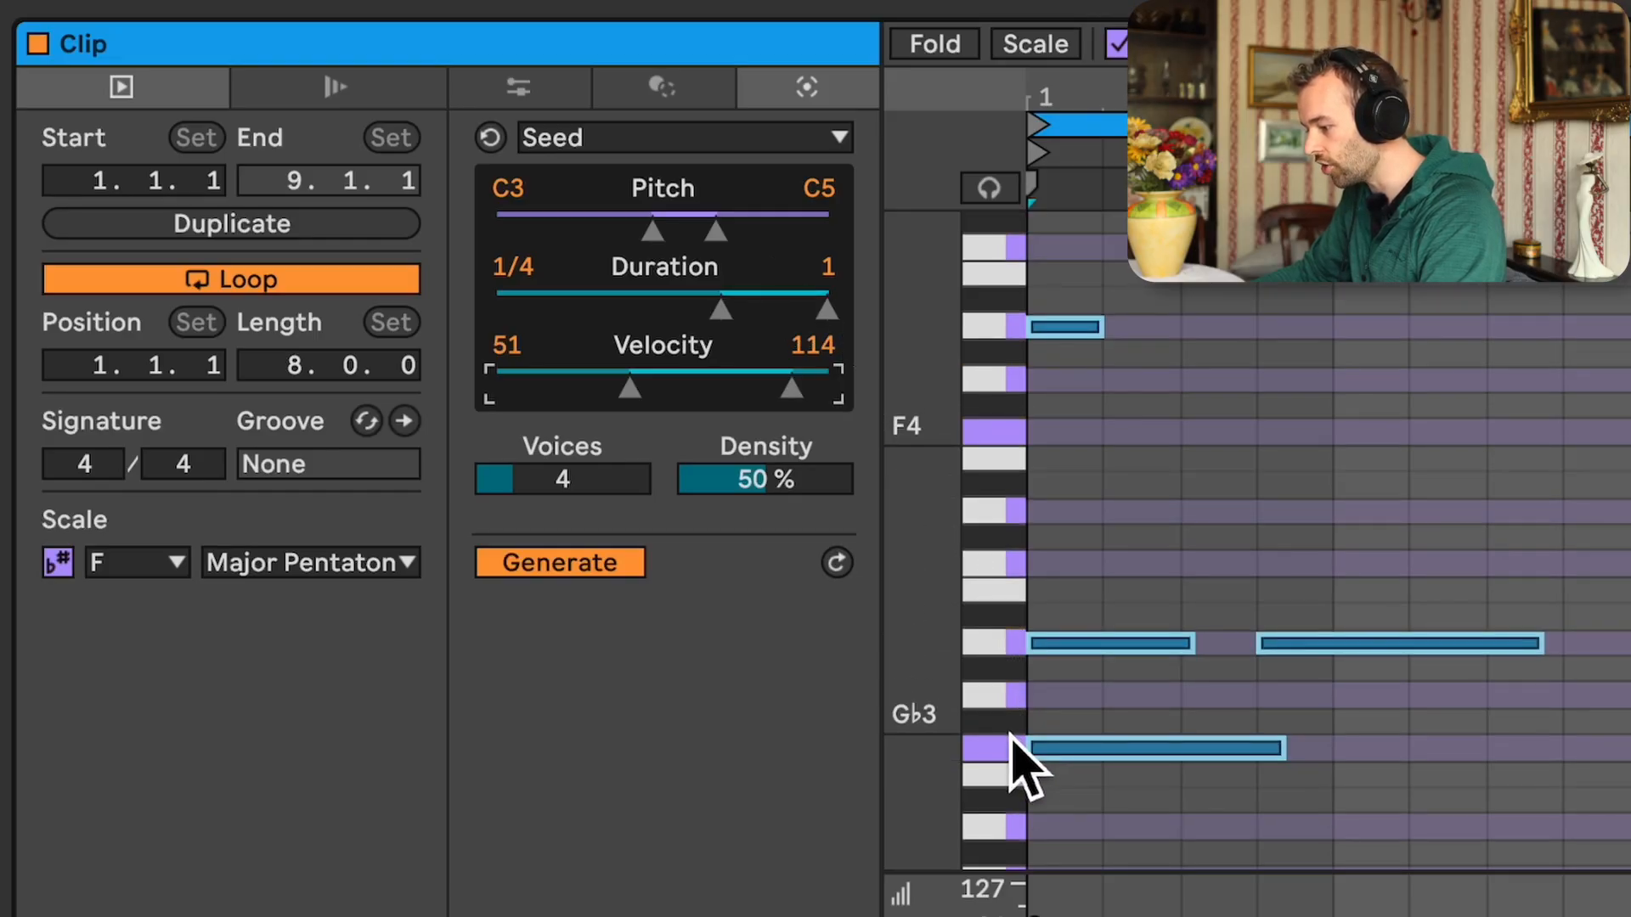
scroll(1047, 578, "up", 2)
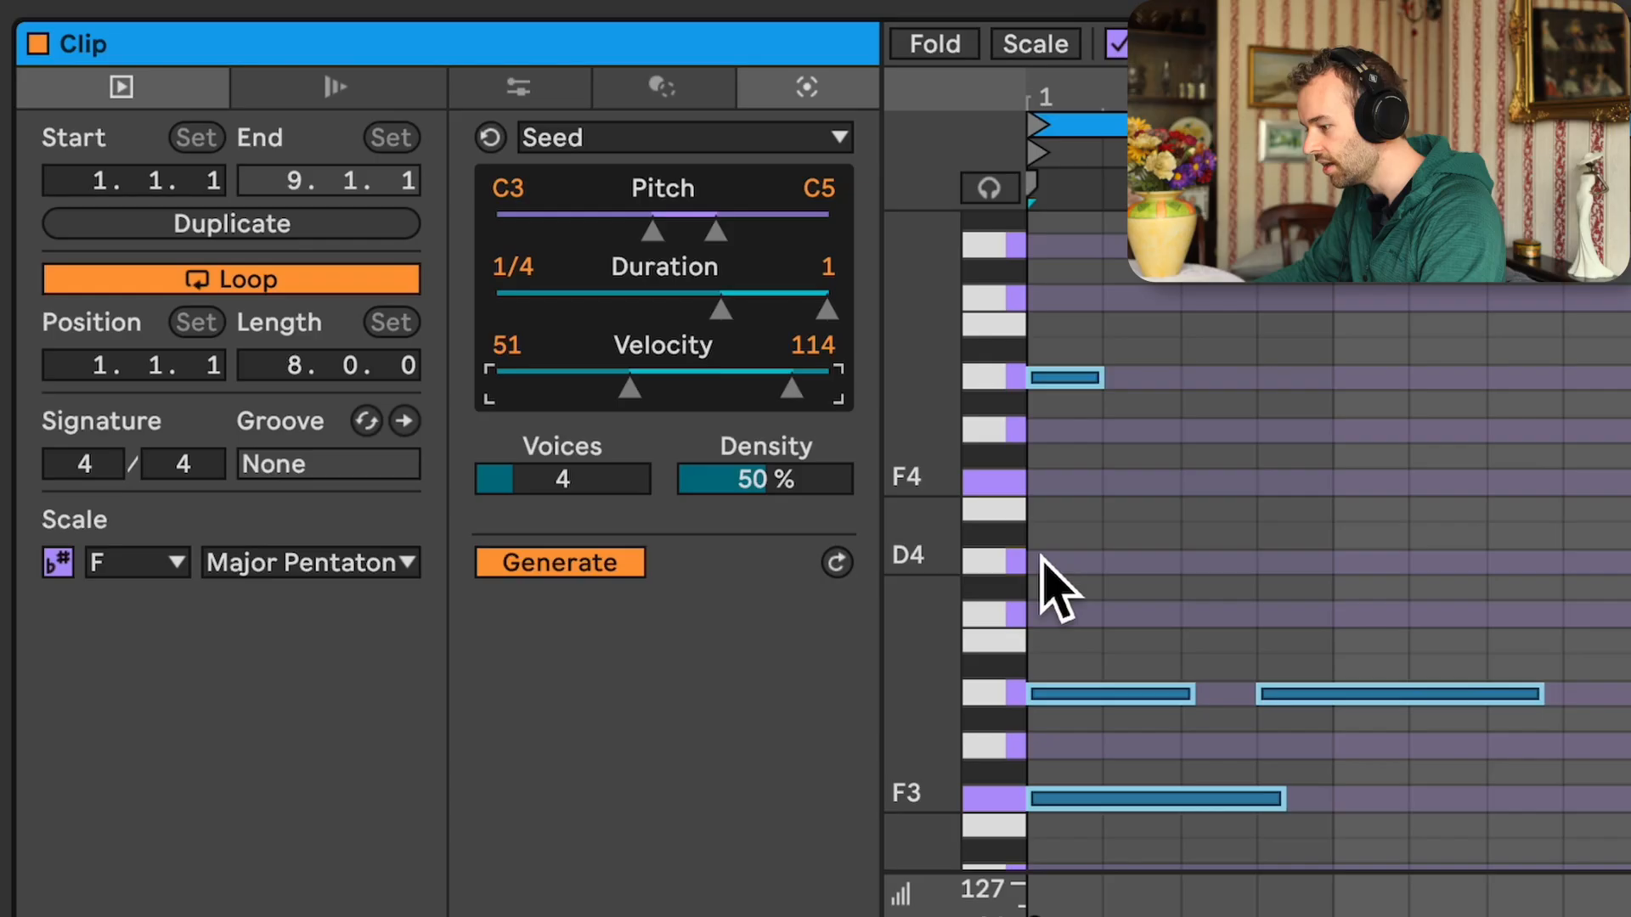
scroll(1016, 679, "up", 1)
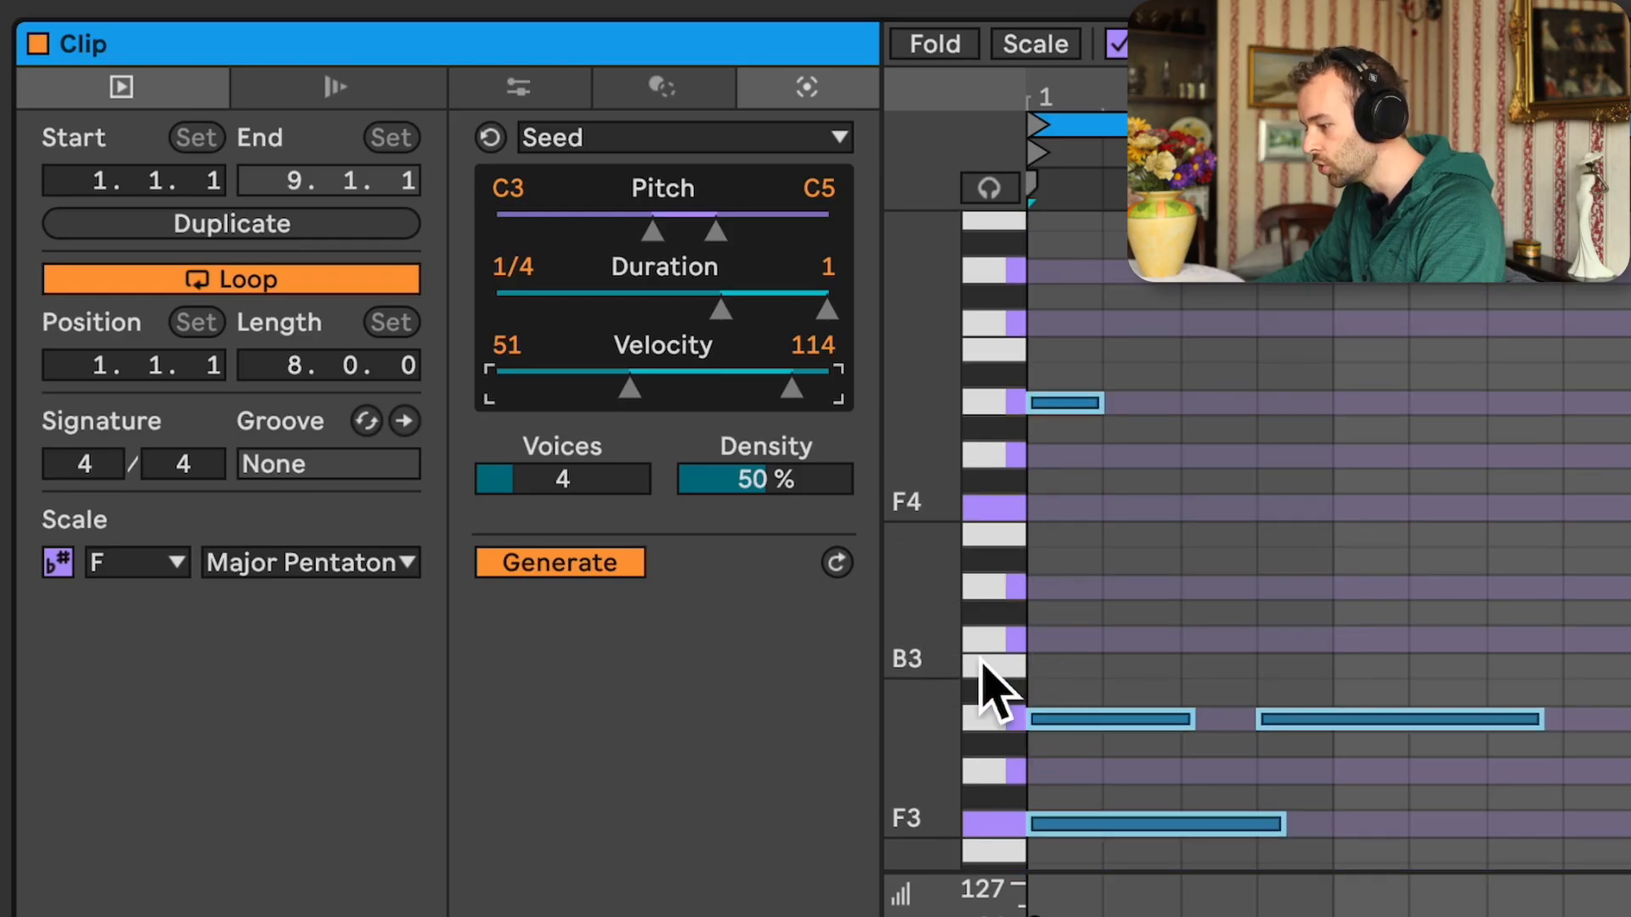
left_click_drag(968, 654, 934, 650)
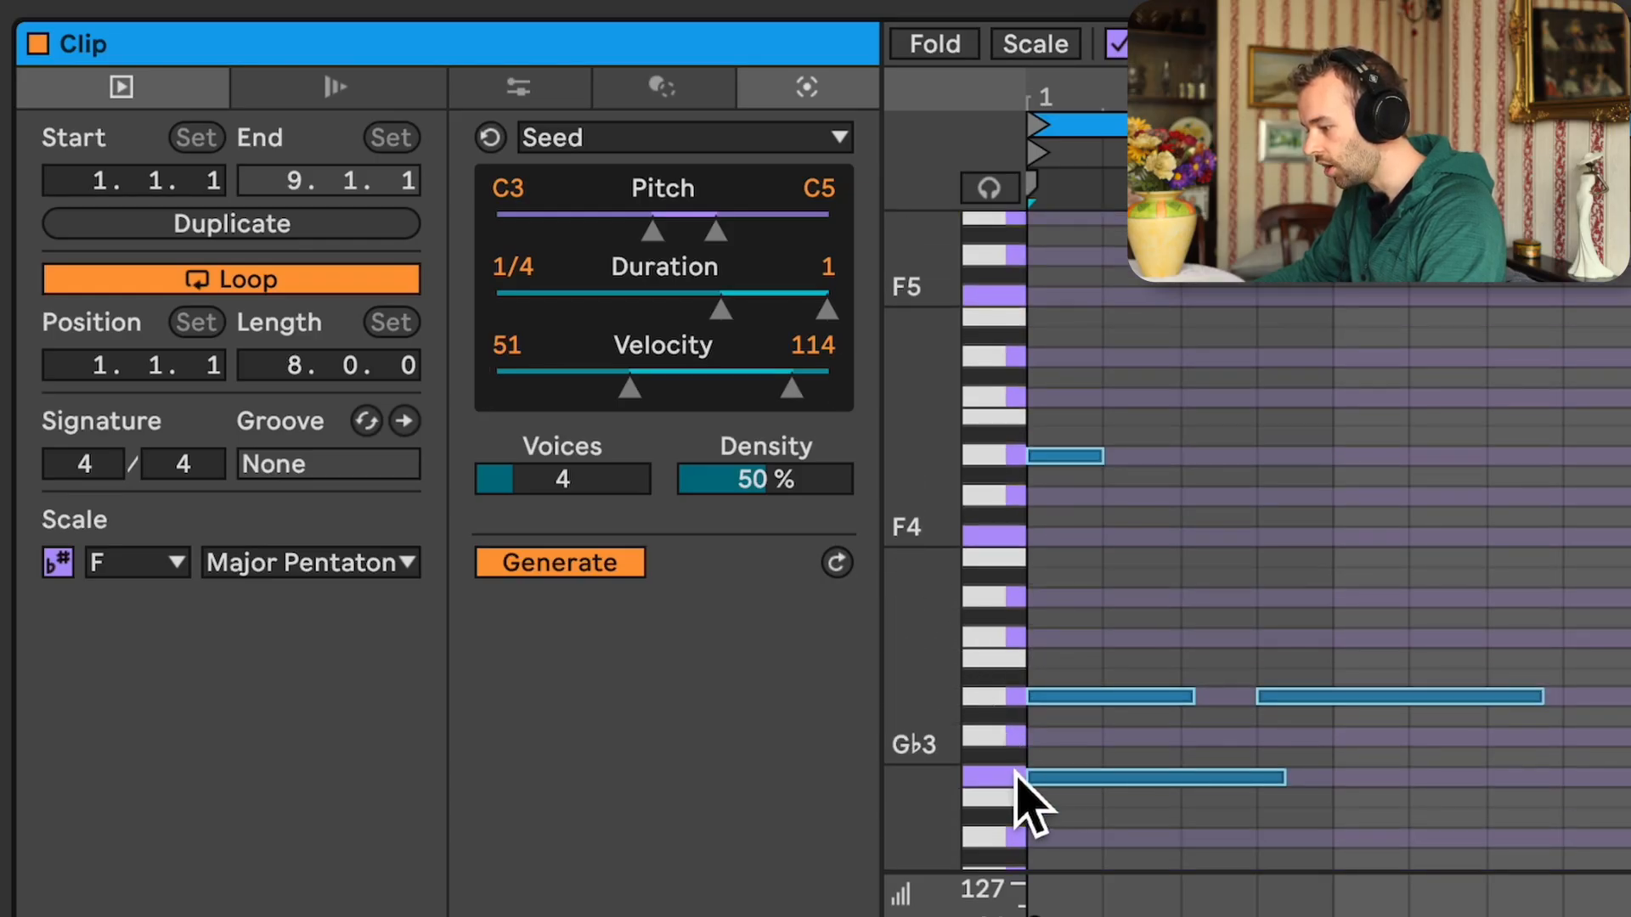
left_click_drag(1012, 779, 1000, 304)
key("space")
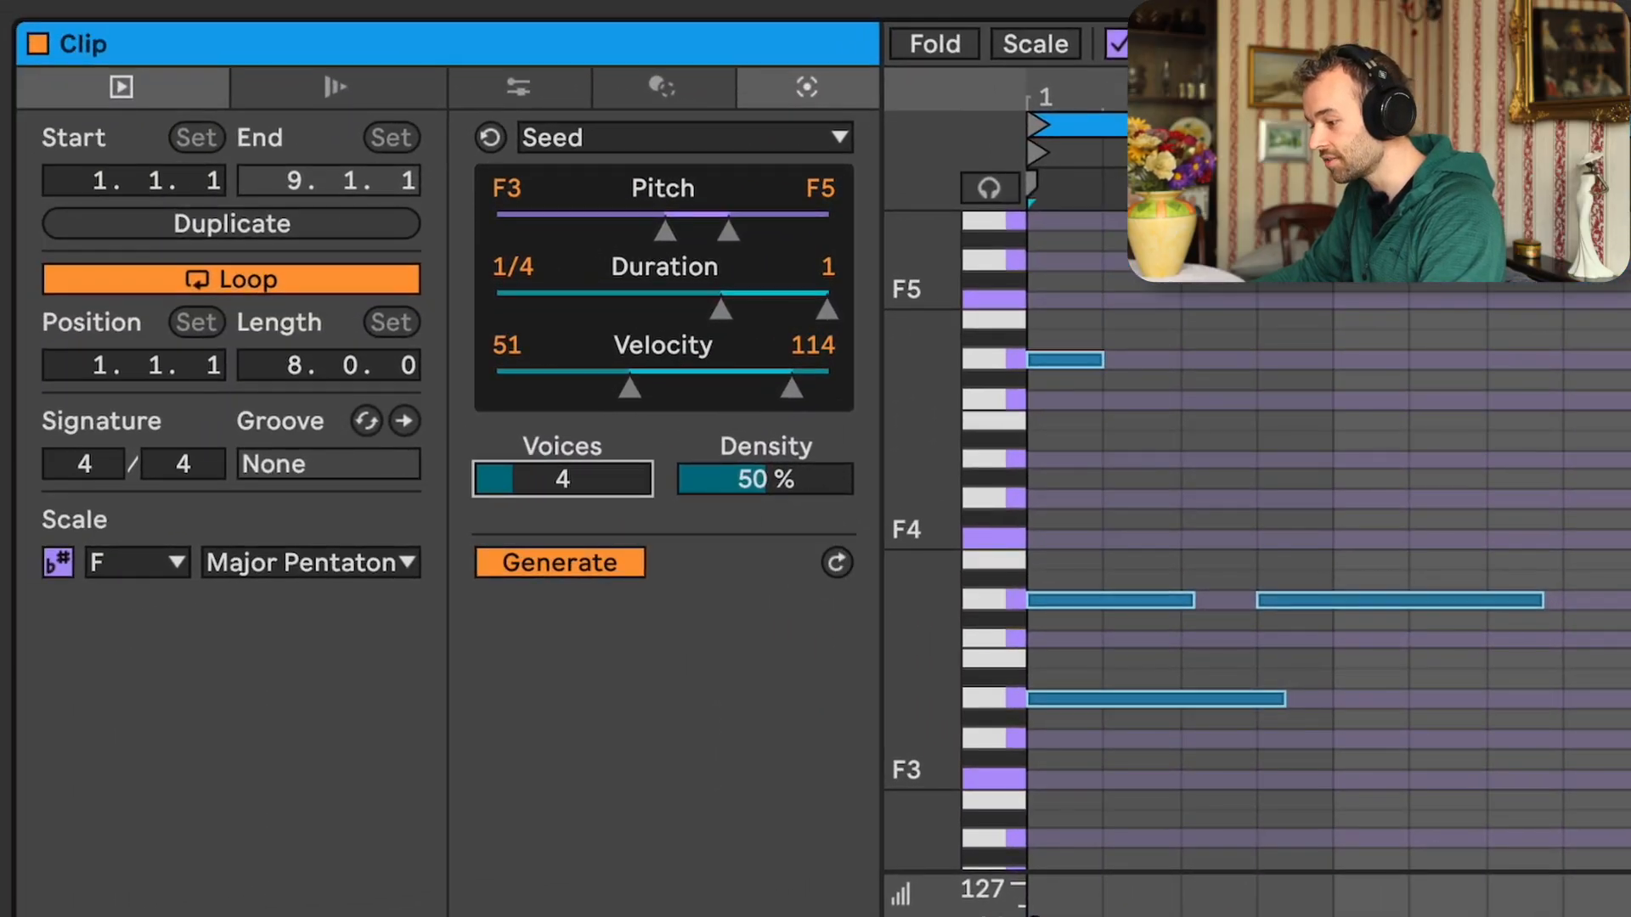
Adjust Seed's density and regenerate the notes several times
left_click_drag(765, 479, 765, 458)
left_click(837, 562)
left_click(837, 563)
left_click(837, 563)
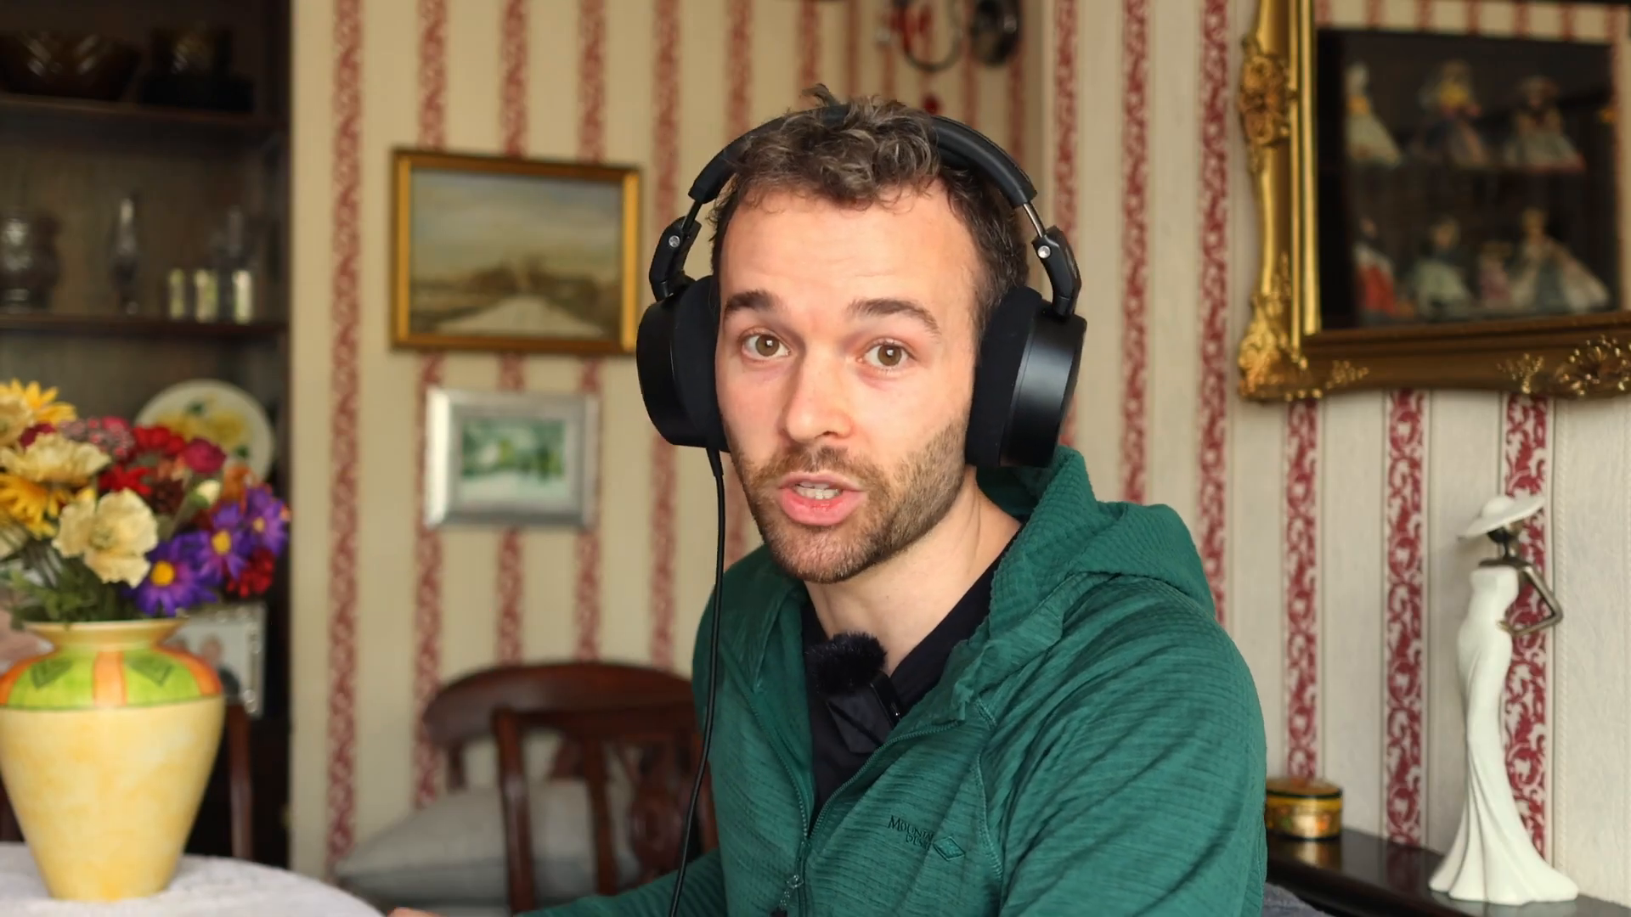
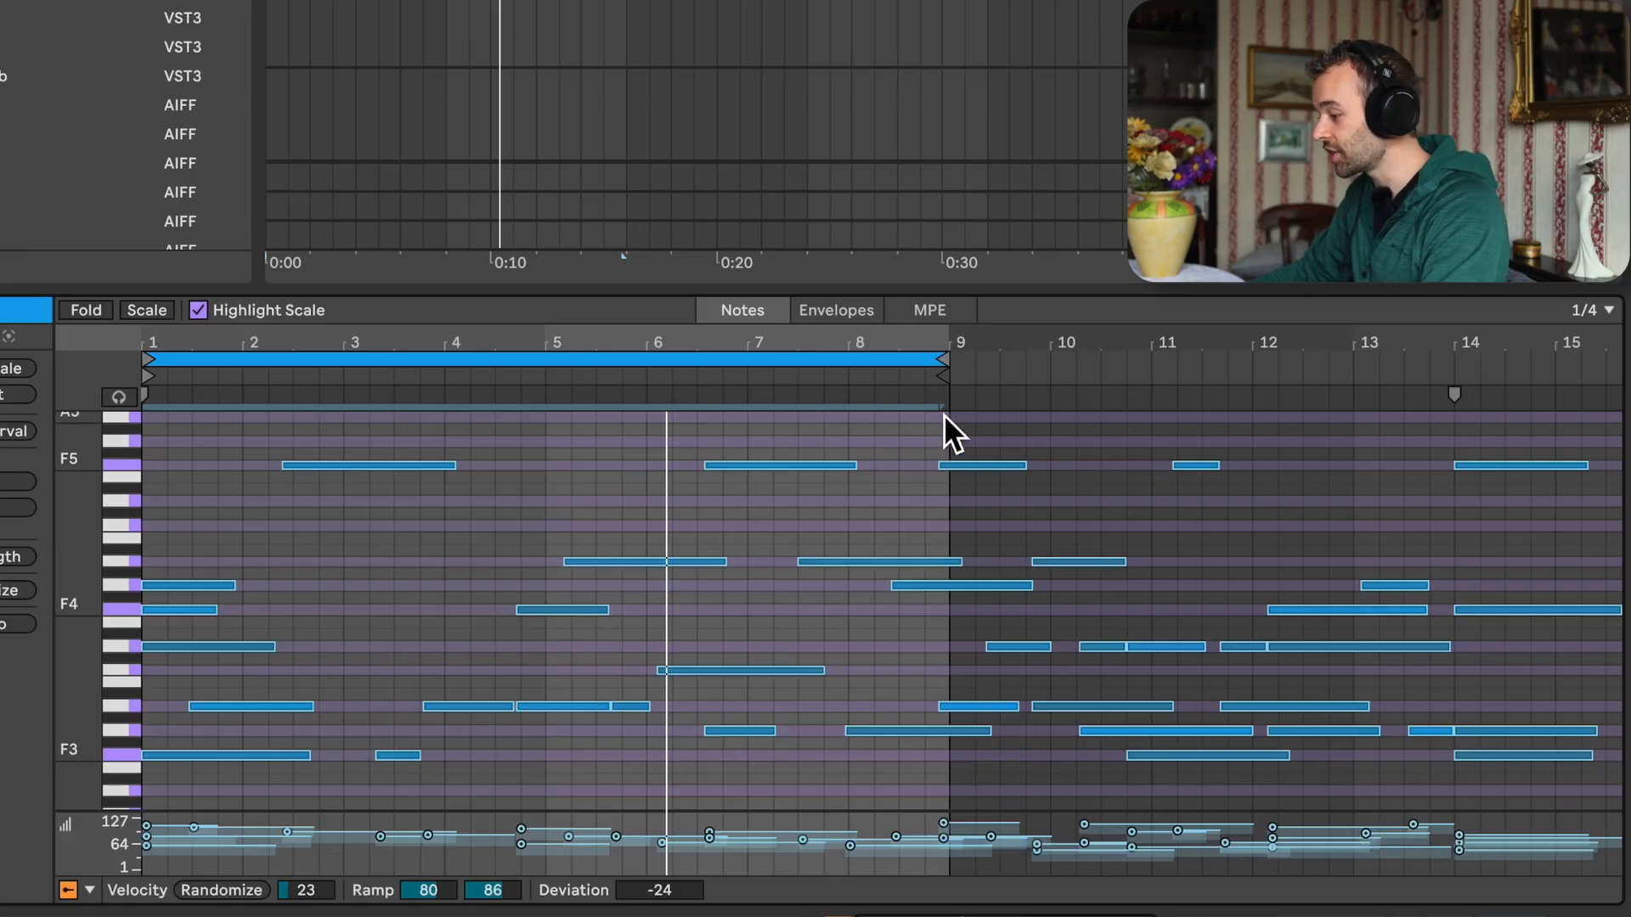
Extend the clip's loop to cover the notes beyond bar 9 and lengthen the clip in the arrangement
left_click_drag(956, 378, 1609, 408)
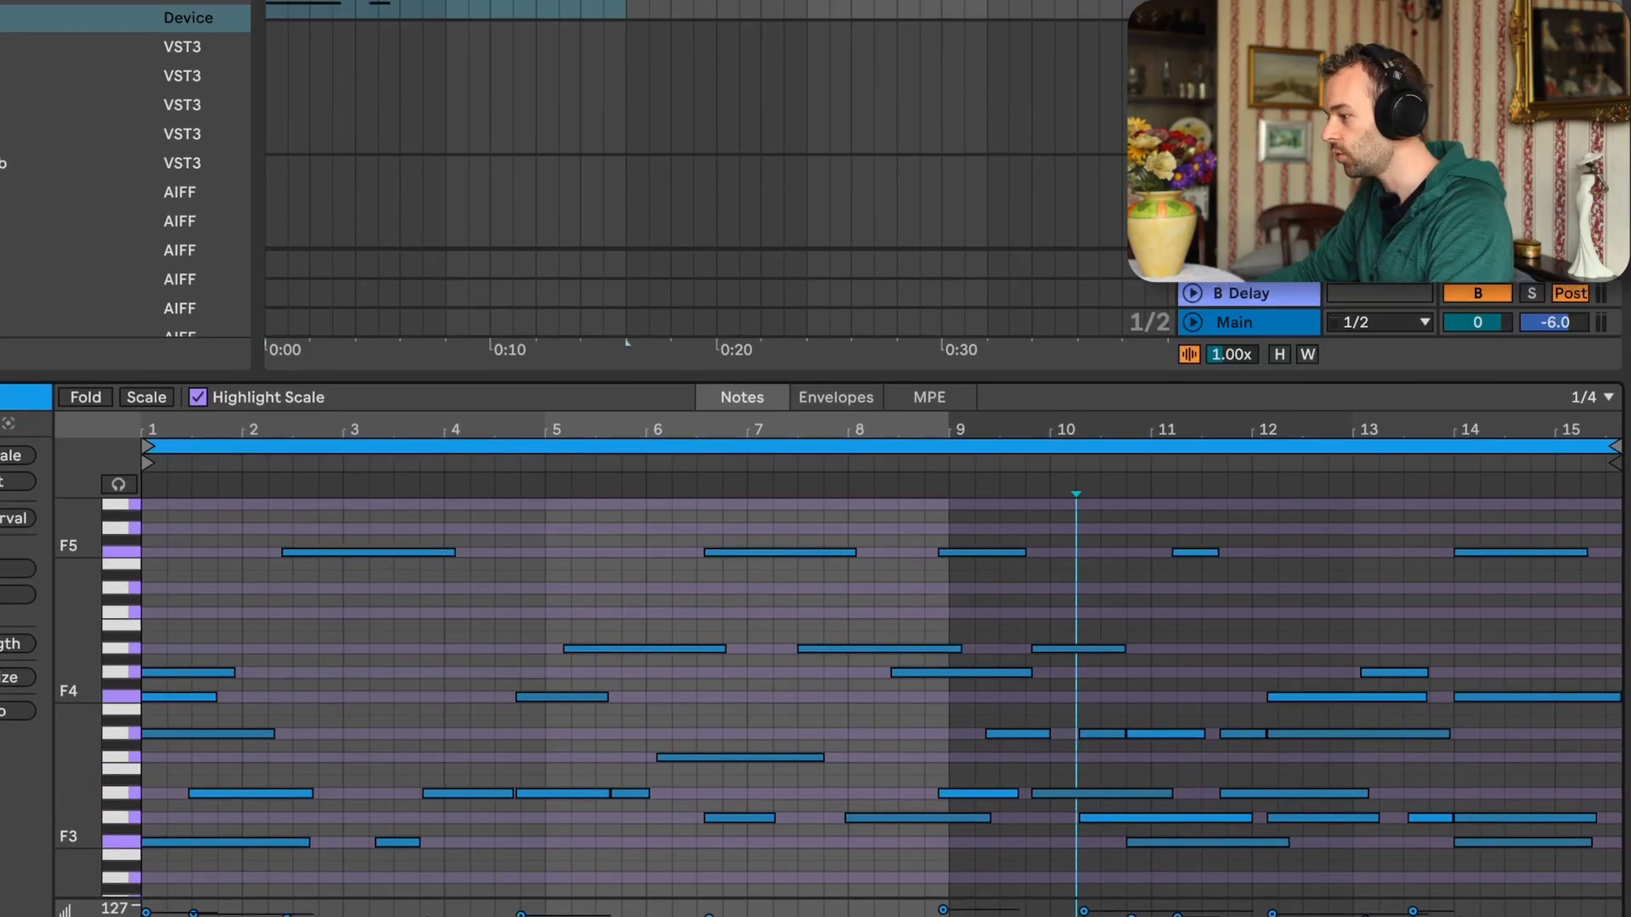
scroll(687, 204, "down", 3)
left_click_drag(539, 172, 762, 185)
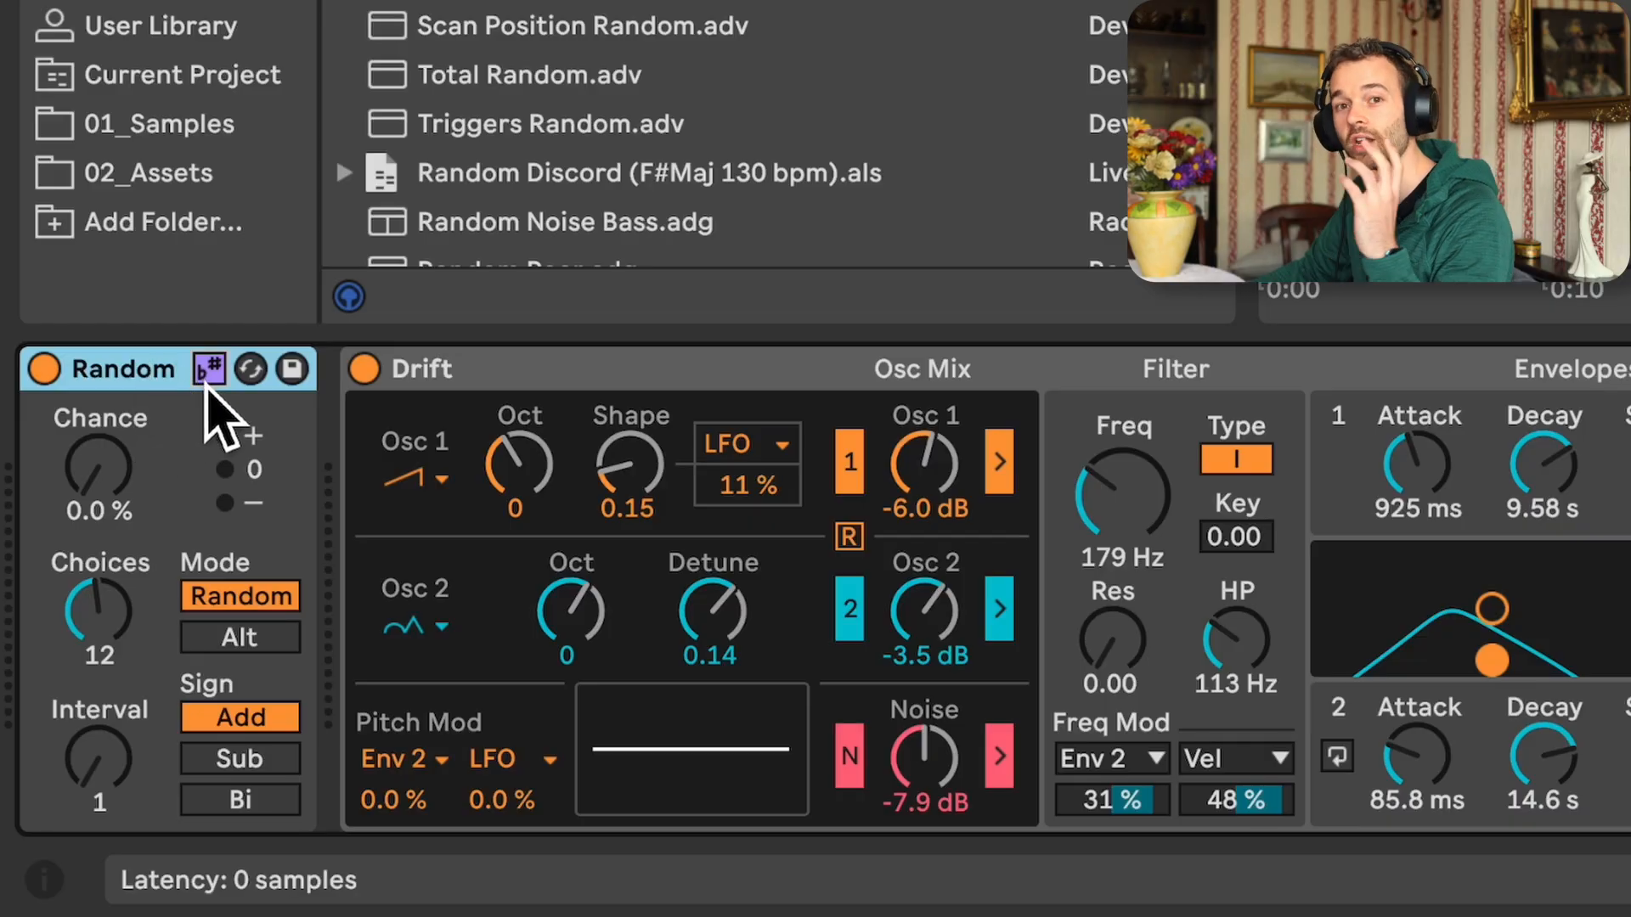
Set Random's chance to 59%, sign to Bi and choices to 7
left_click_drag(136, 501, 136, 475)
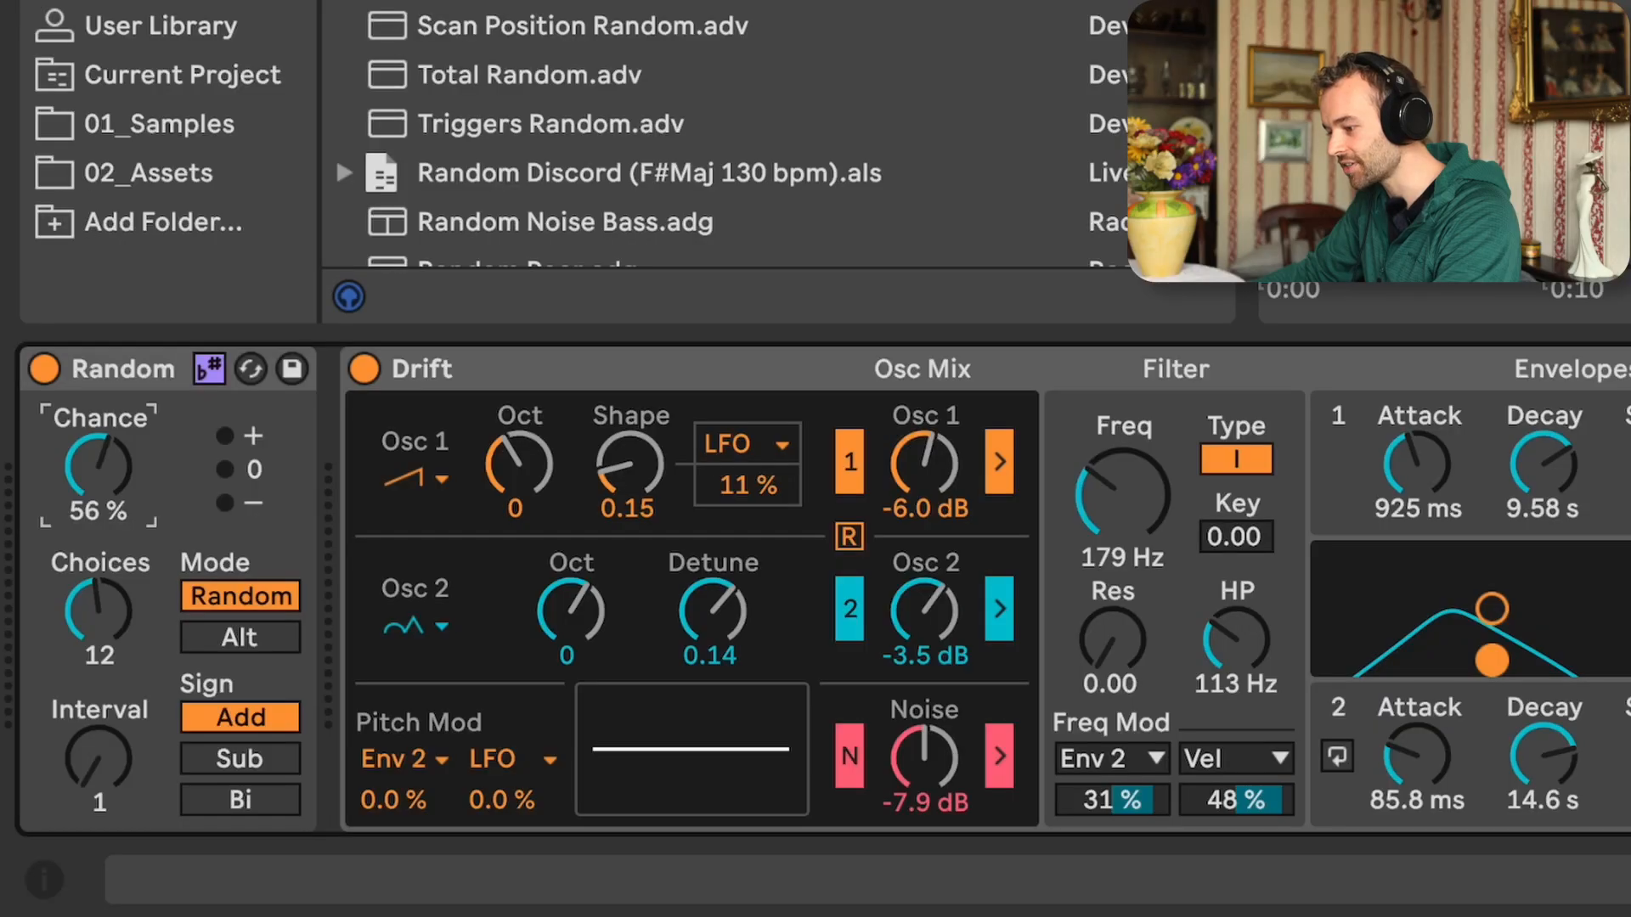
left_click_drag(138, 510, 138, 514)
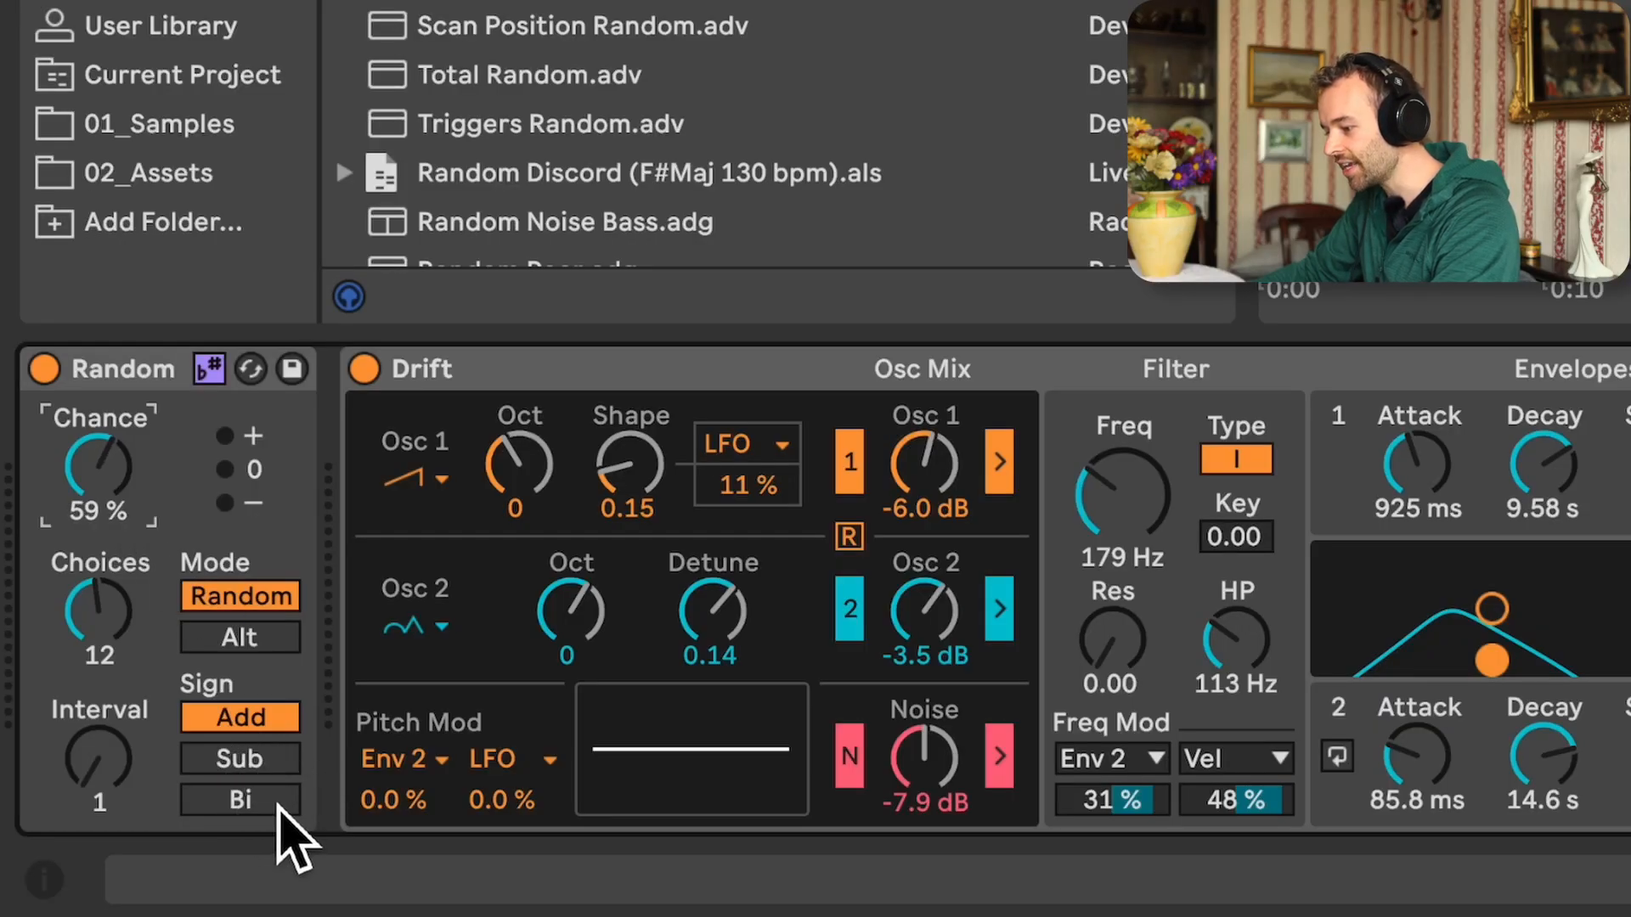
left_click(277, 807)
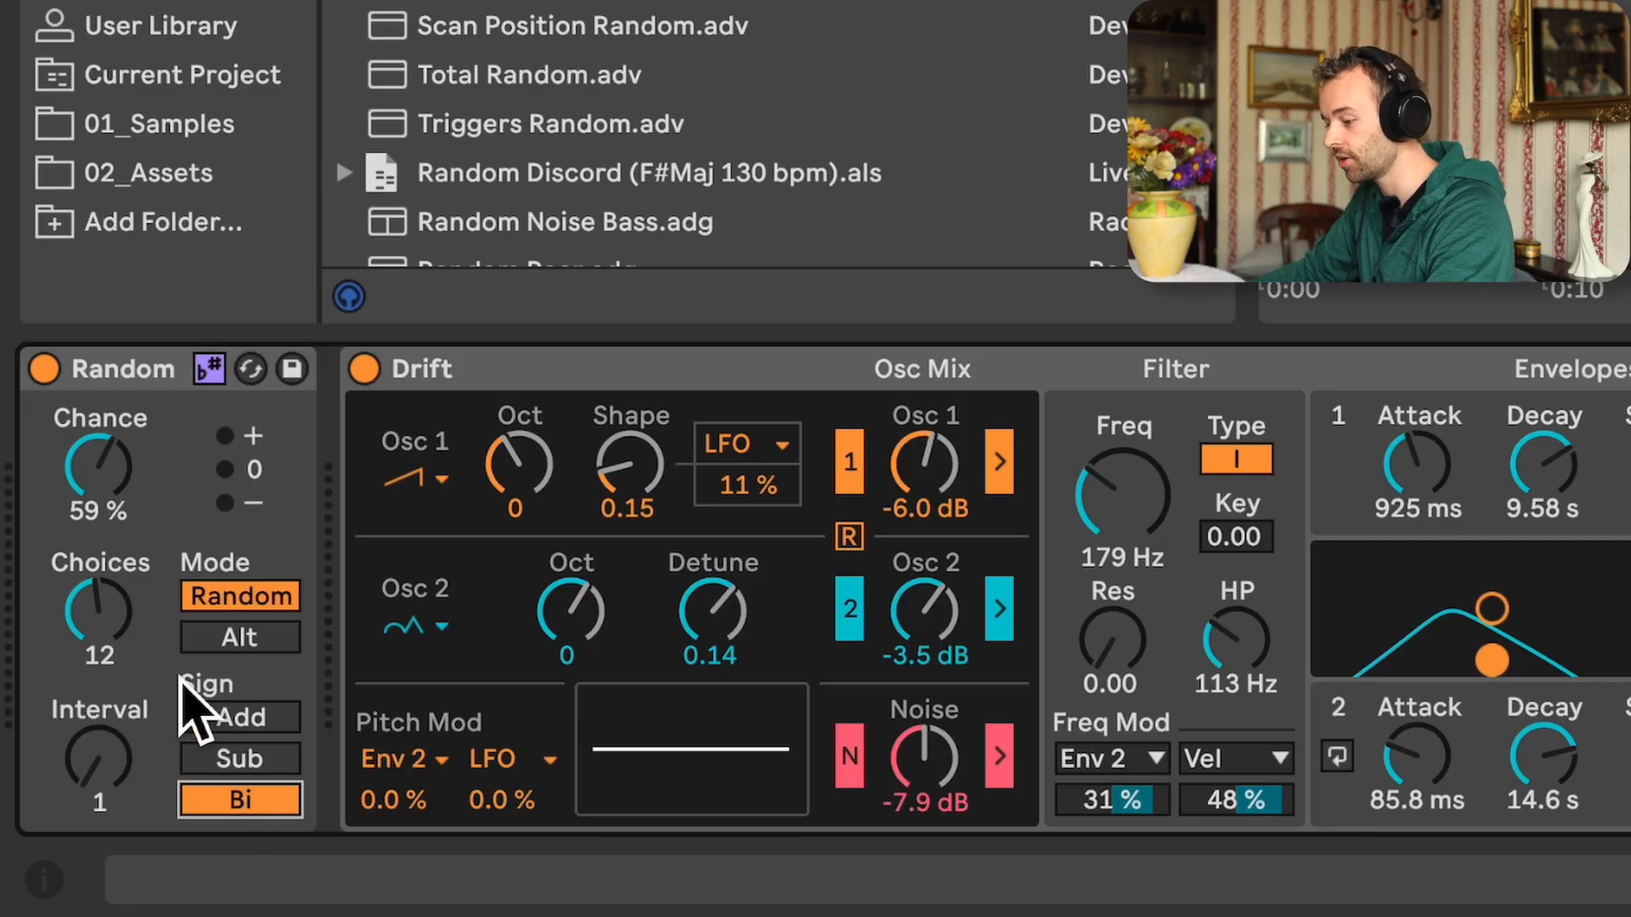
left_click(144, 627)
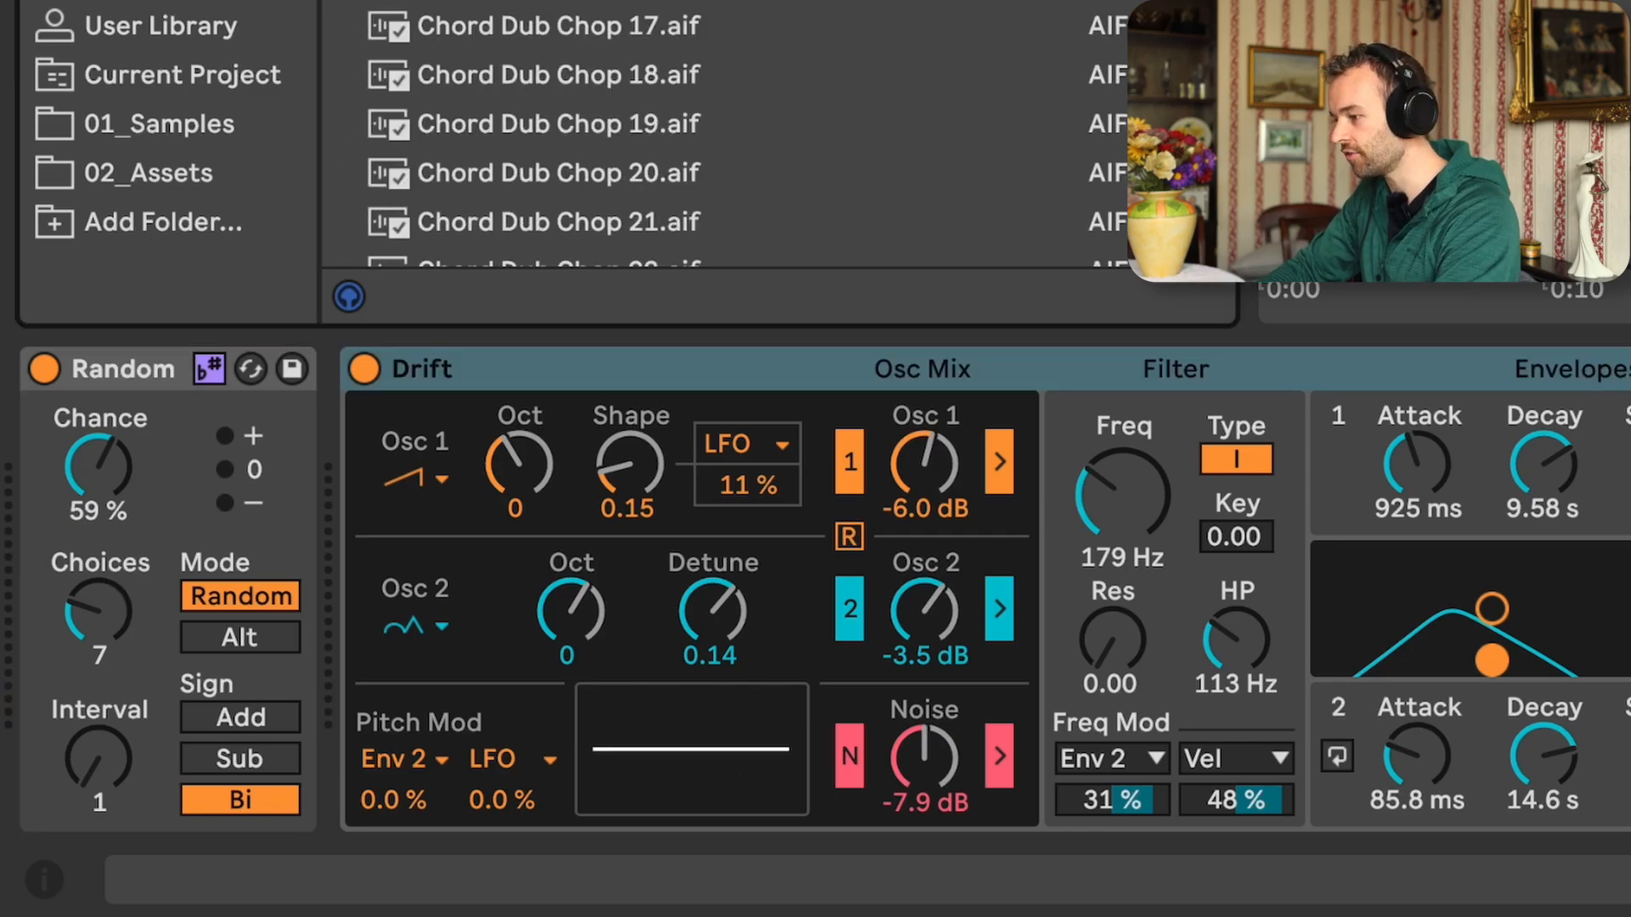
Add the Chord device between Random and Drift
key("Return")
left_click(564, 399)
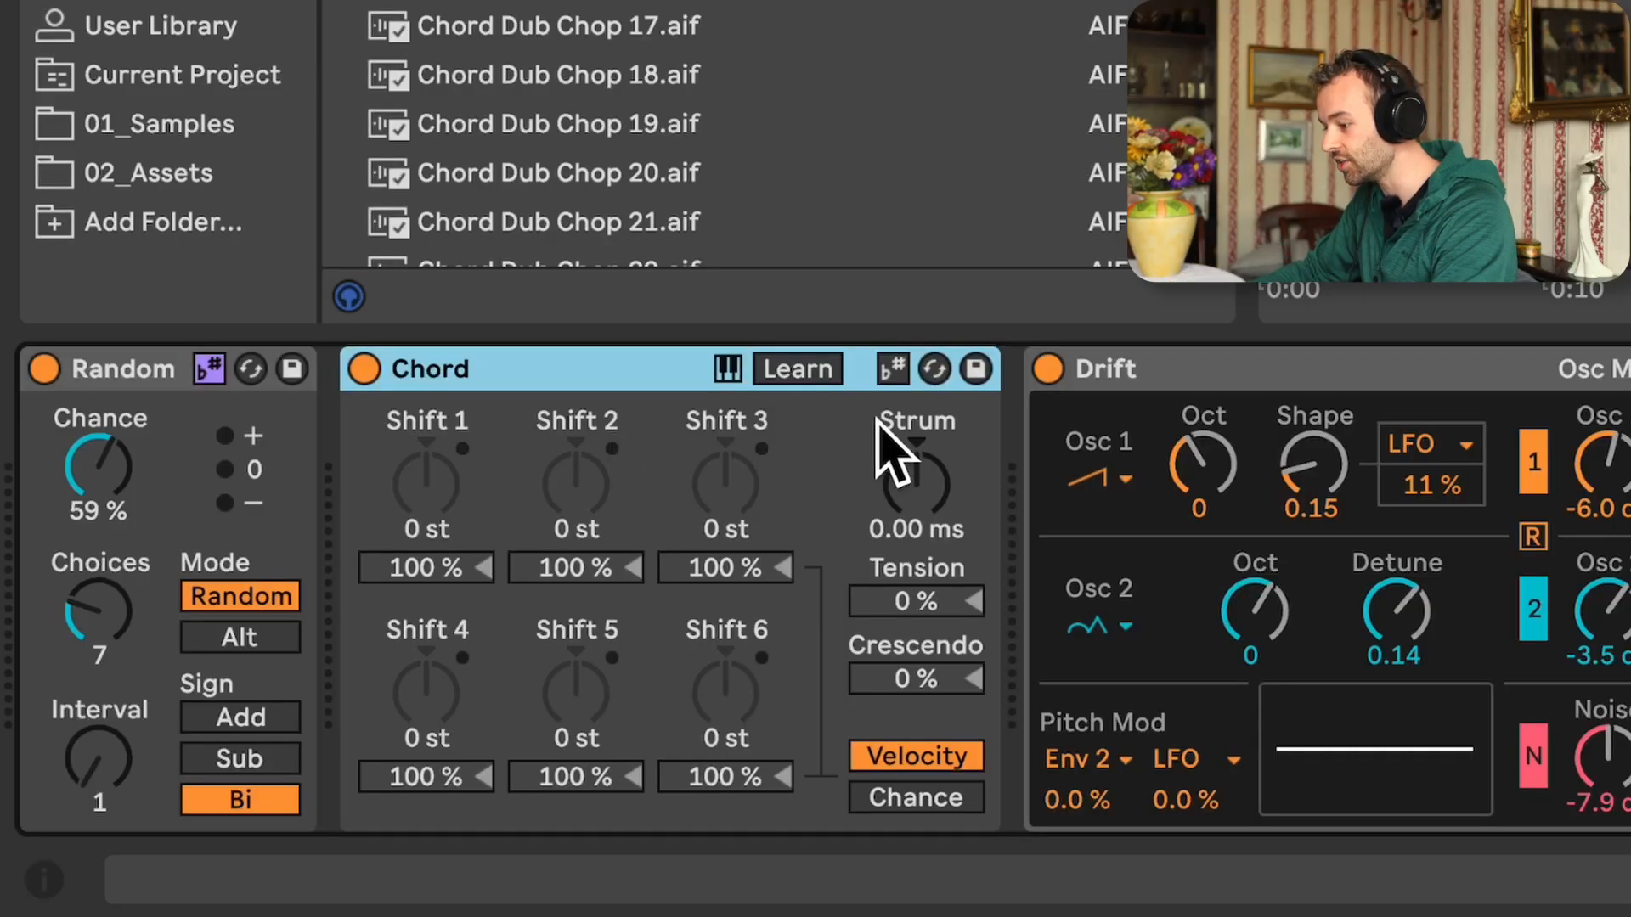
Make Chord follow the song's scale and set Shift 1 to -7 sd and Shift 2 to +4 sd
left_click(892, 371)
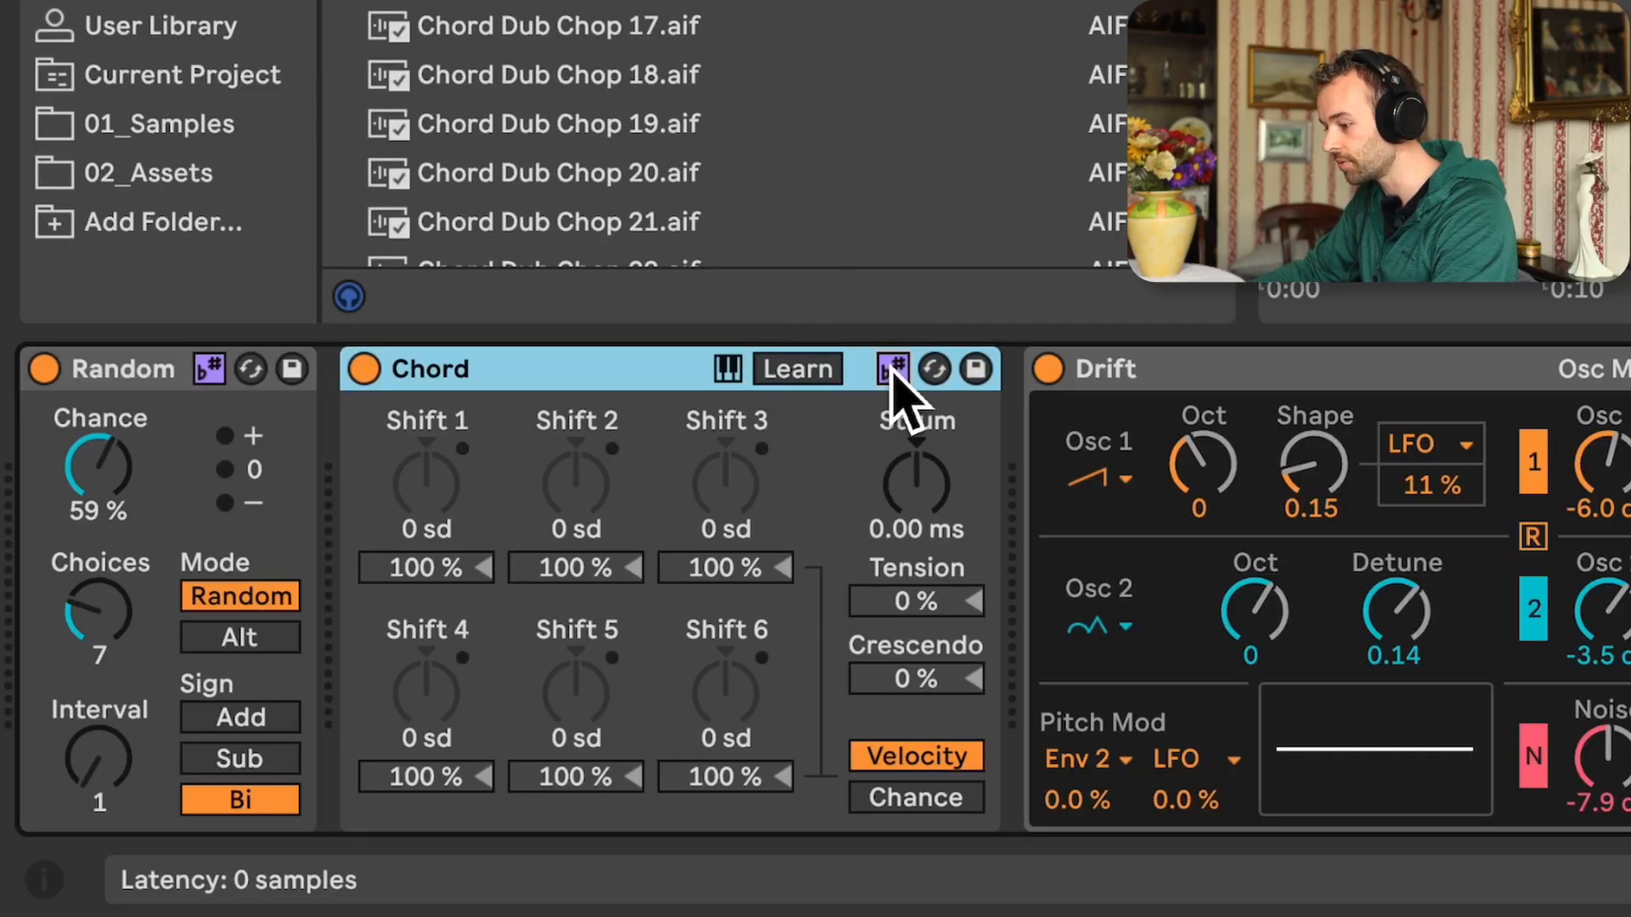
left_click(455, 508)
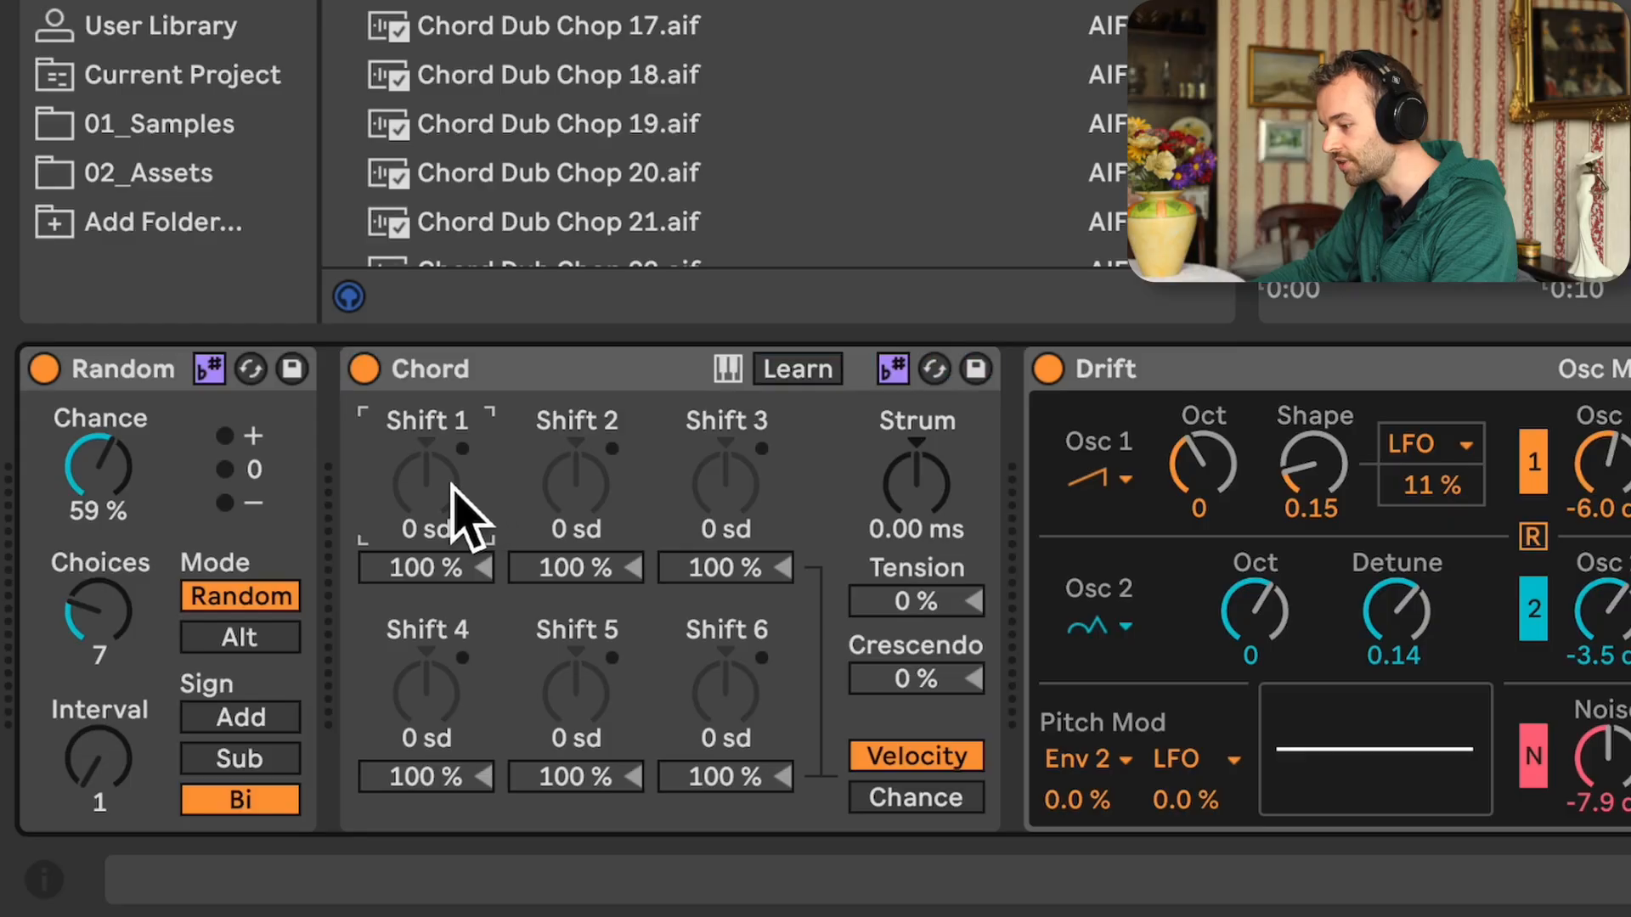
key("Return")
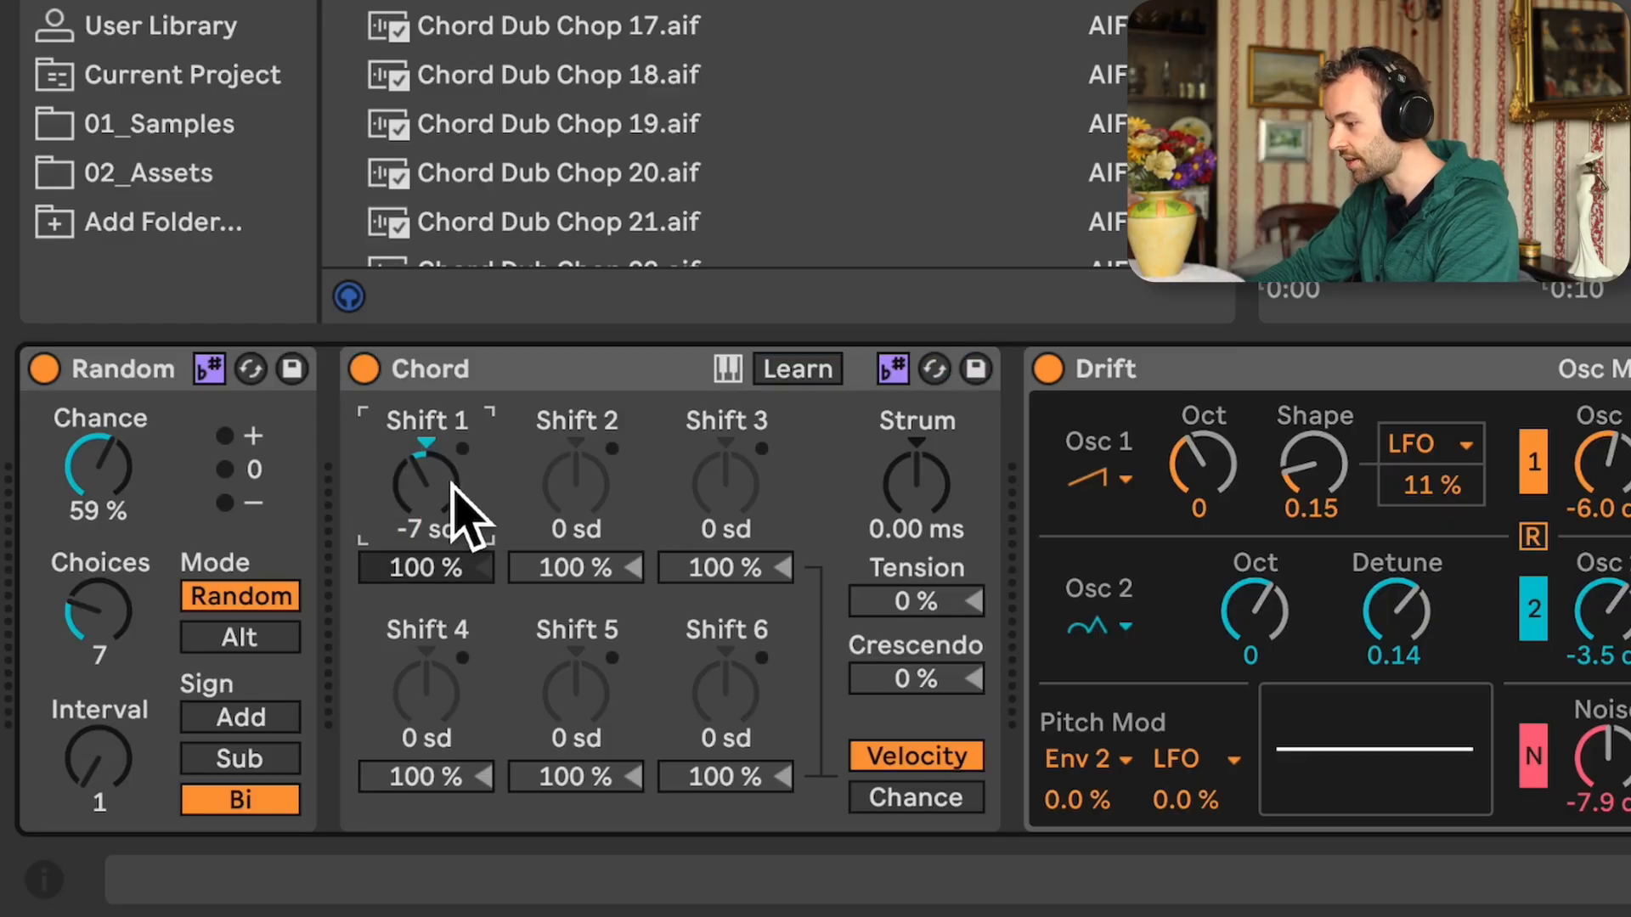
left_click(574, 533)
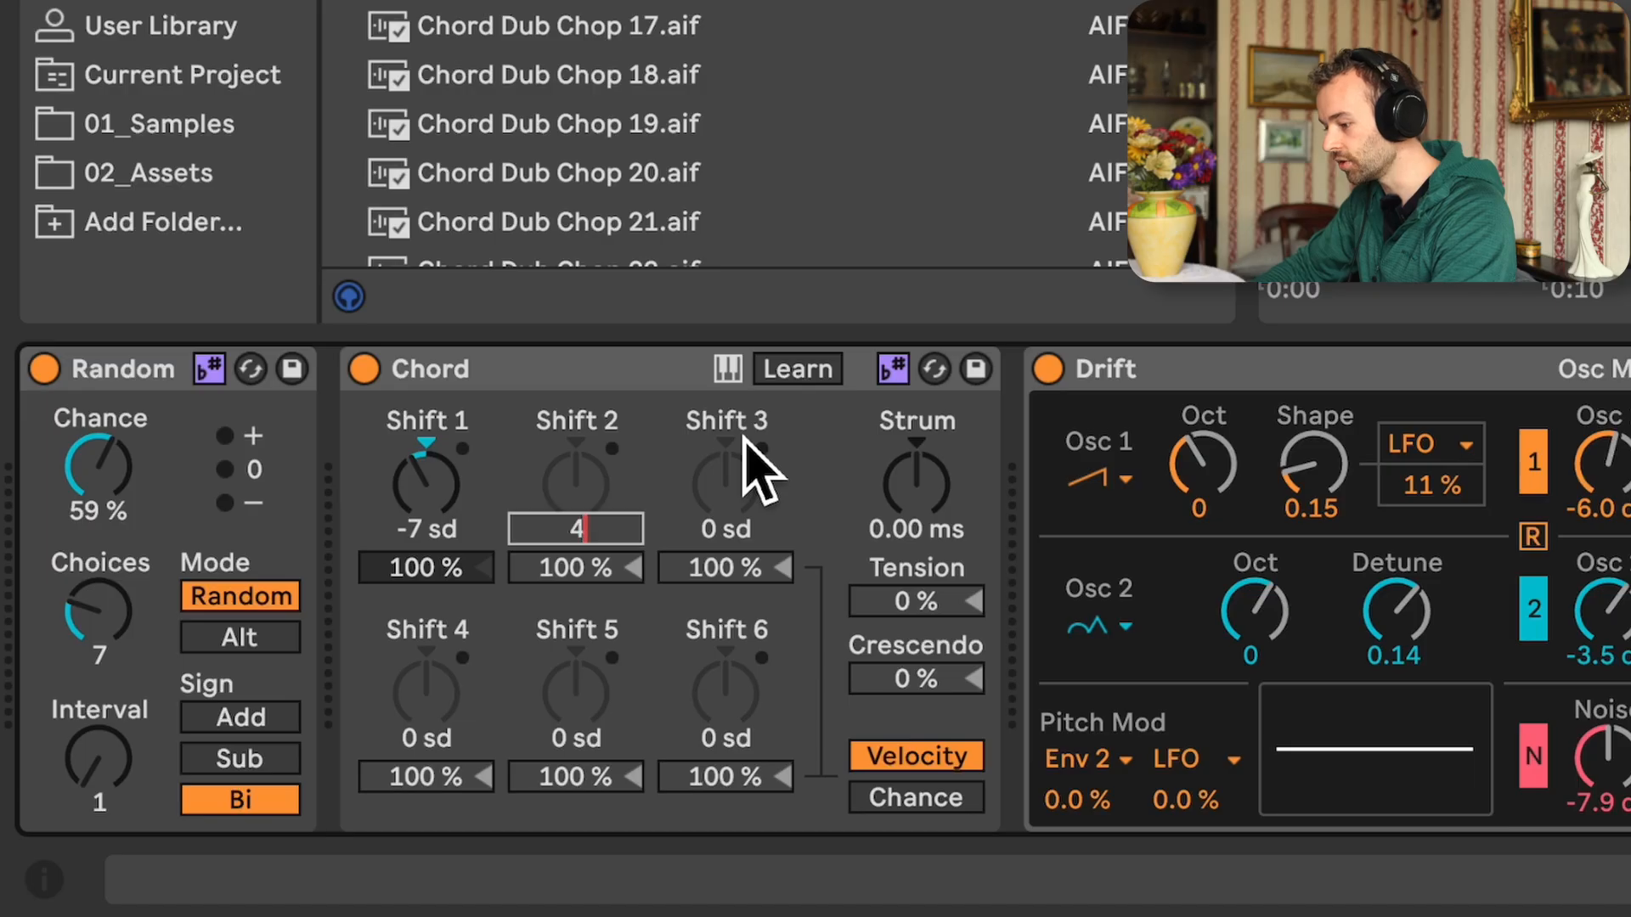
key("Return")
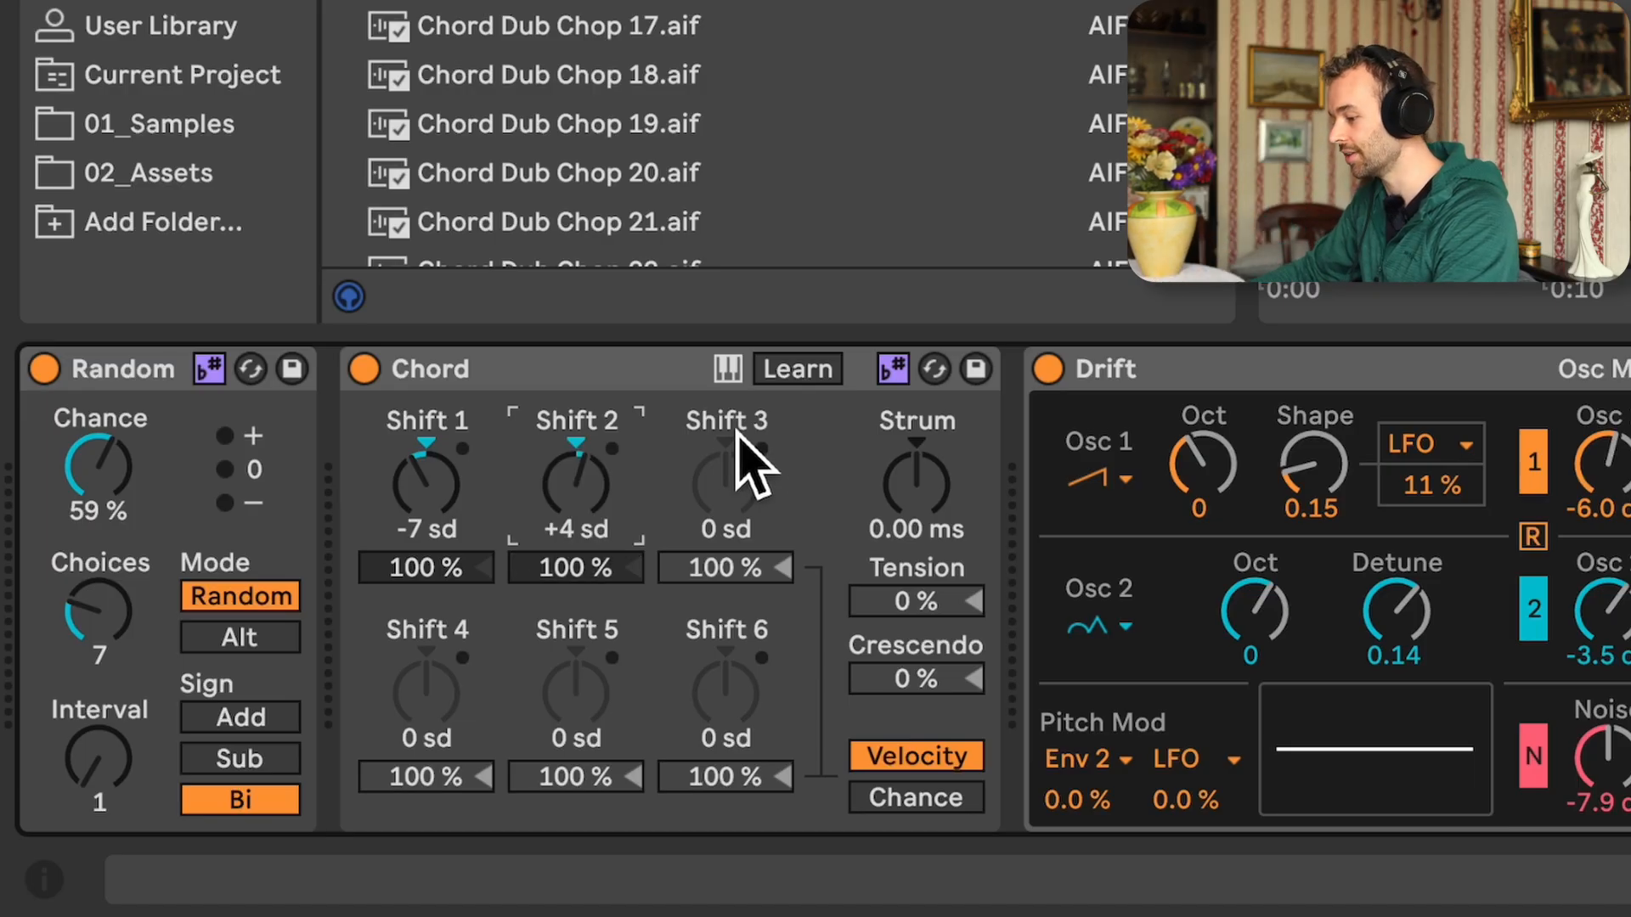
Switch Chord to Chance with 48% for Shift 1 and 29% for Shift 2, and set Drift's velocity filter modulation to 25%
left_click(930, 801)
left_click_drag(425, 568, 425, 574)
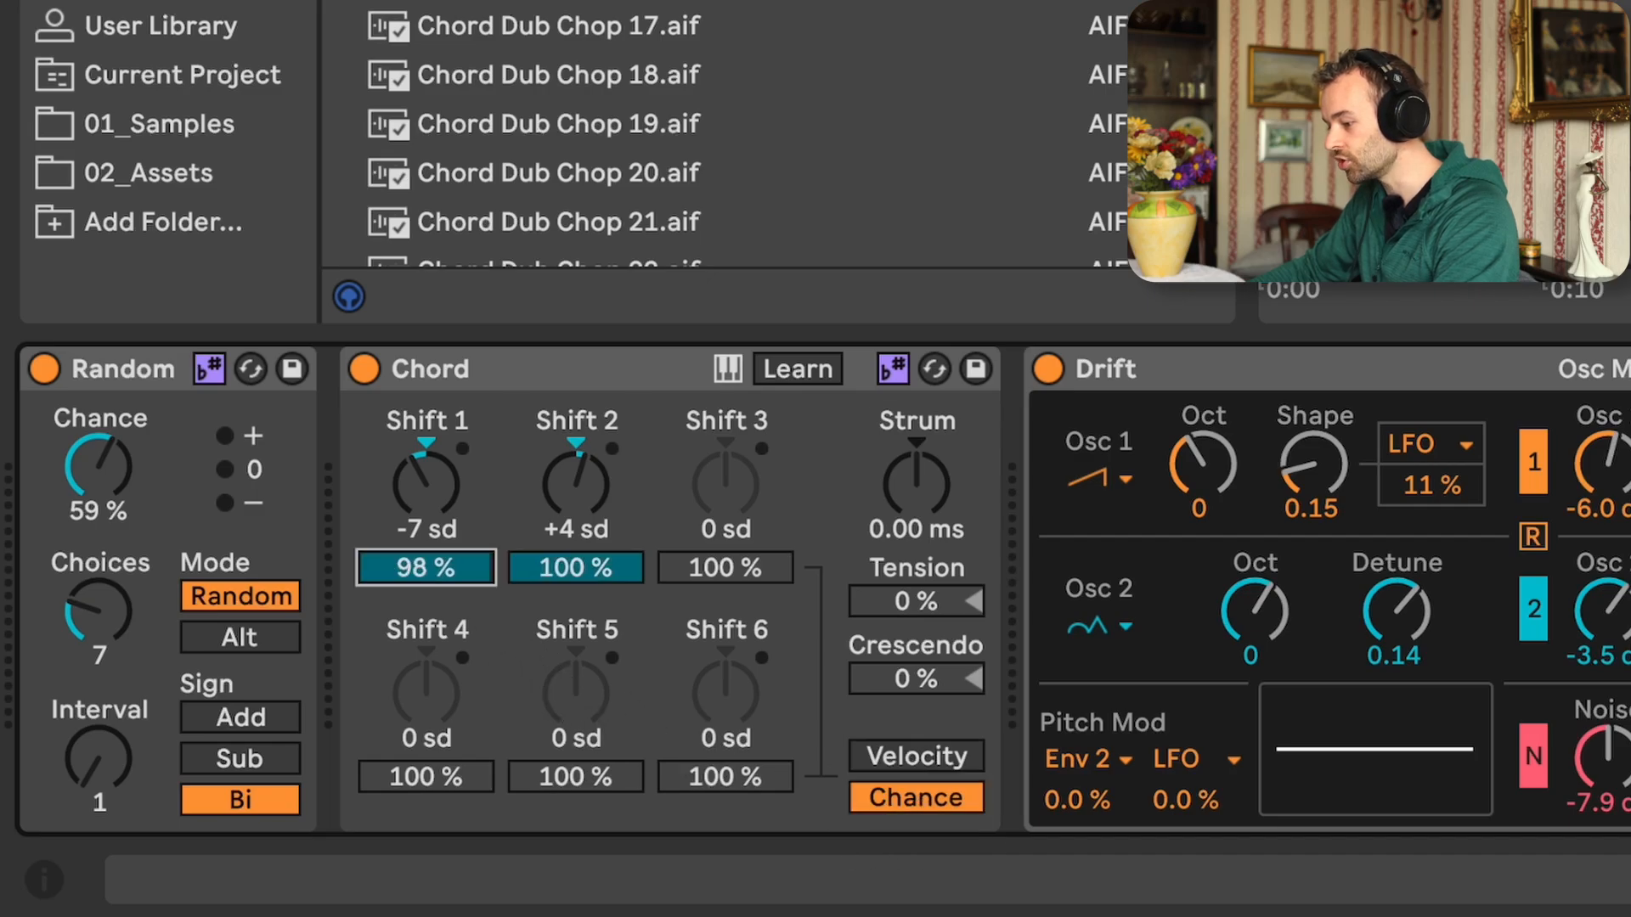
left_click(566, 584)
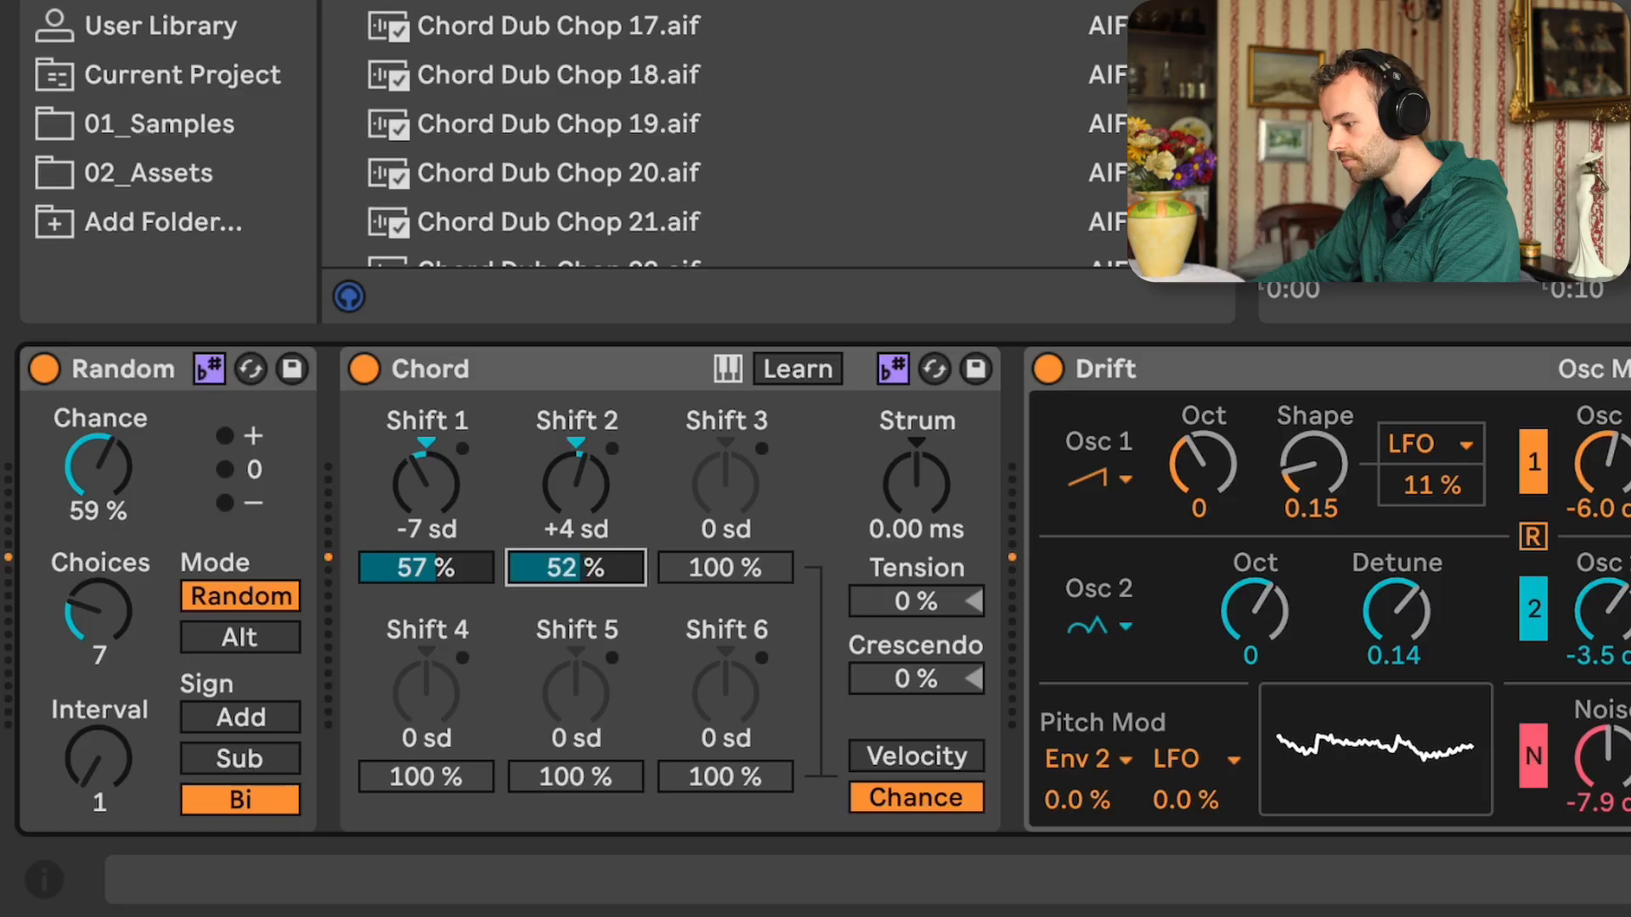
left_click_drag(461, 564, 461, 578)
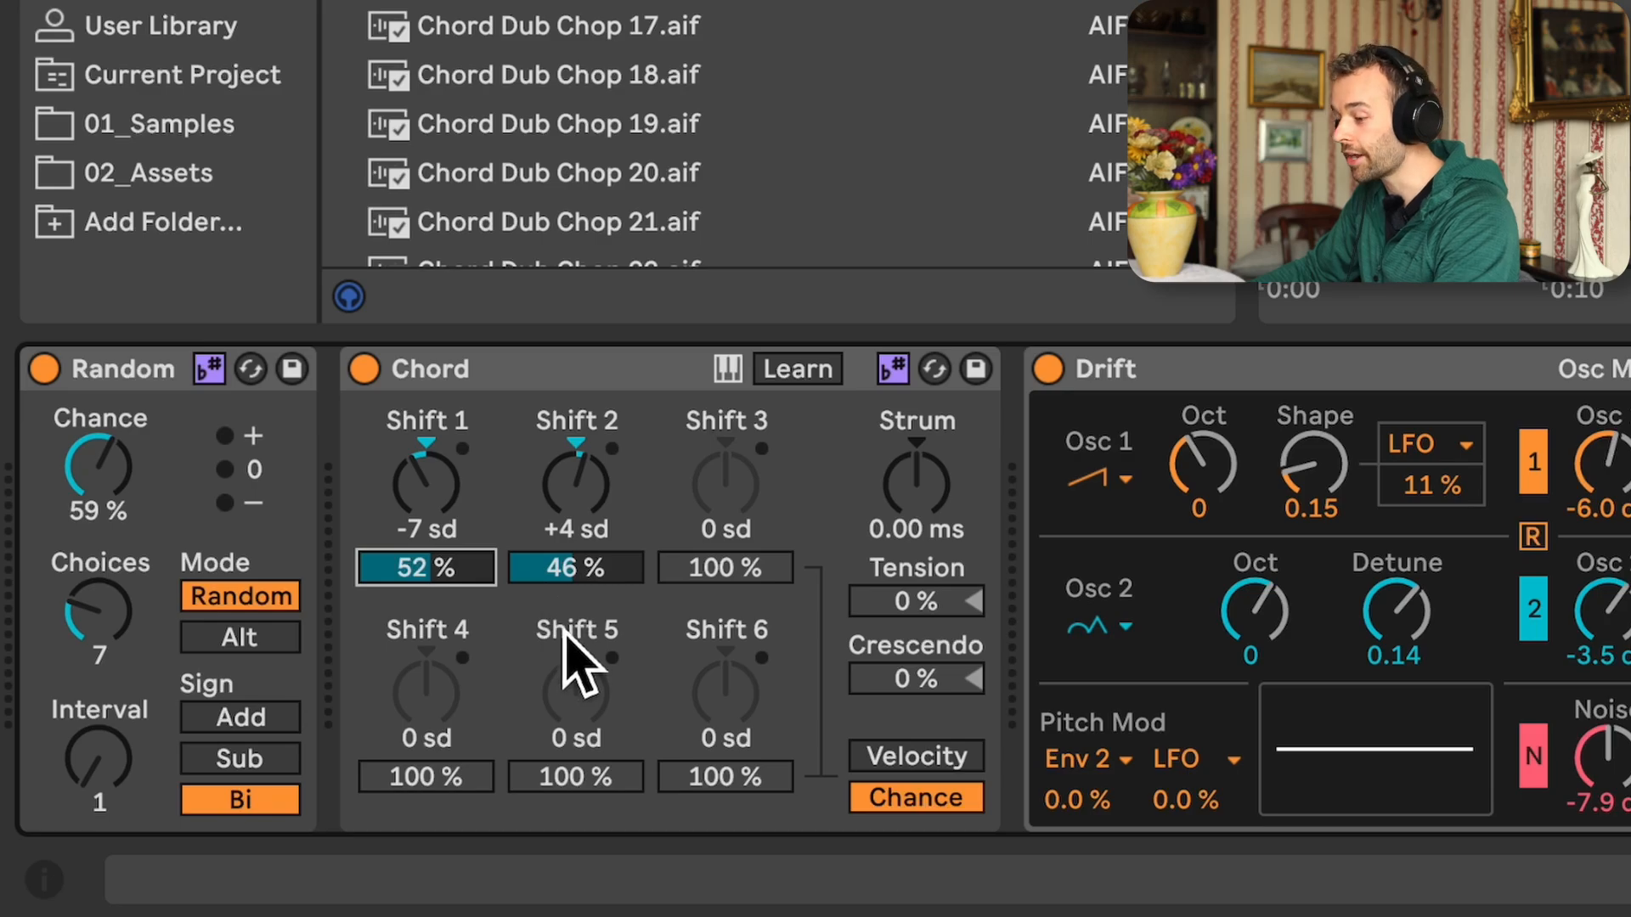
left_click_drag(569, 578, 569, 585)
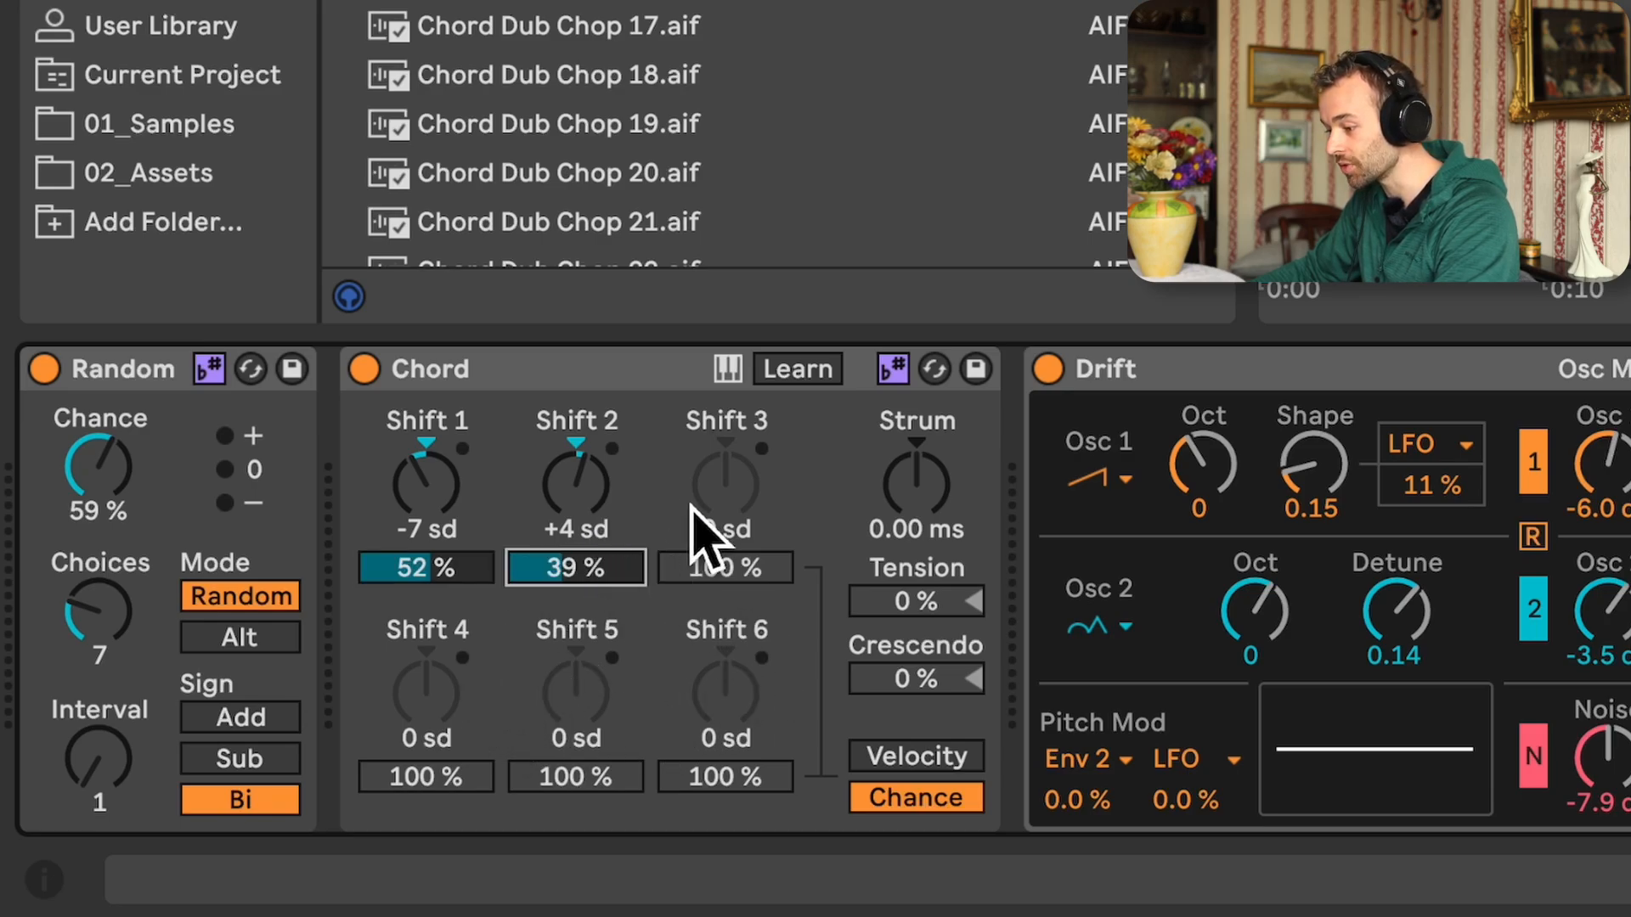
left_click_drag(605, 565, 606, 551)
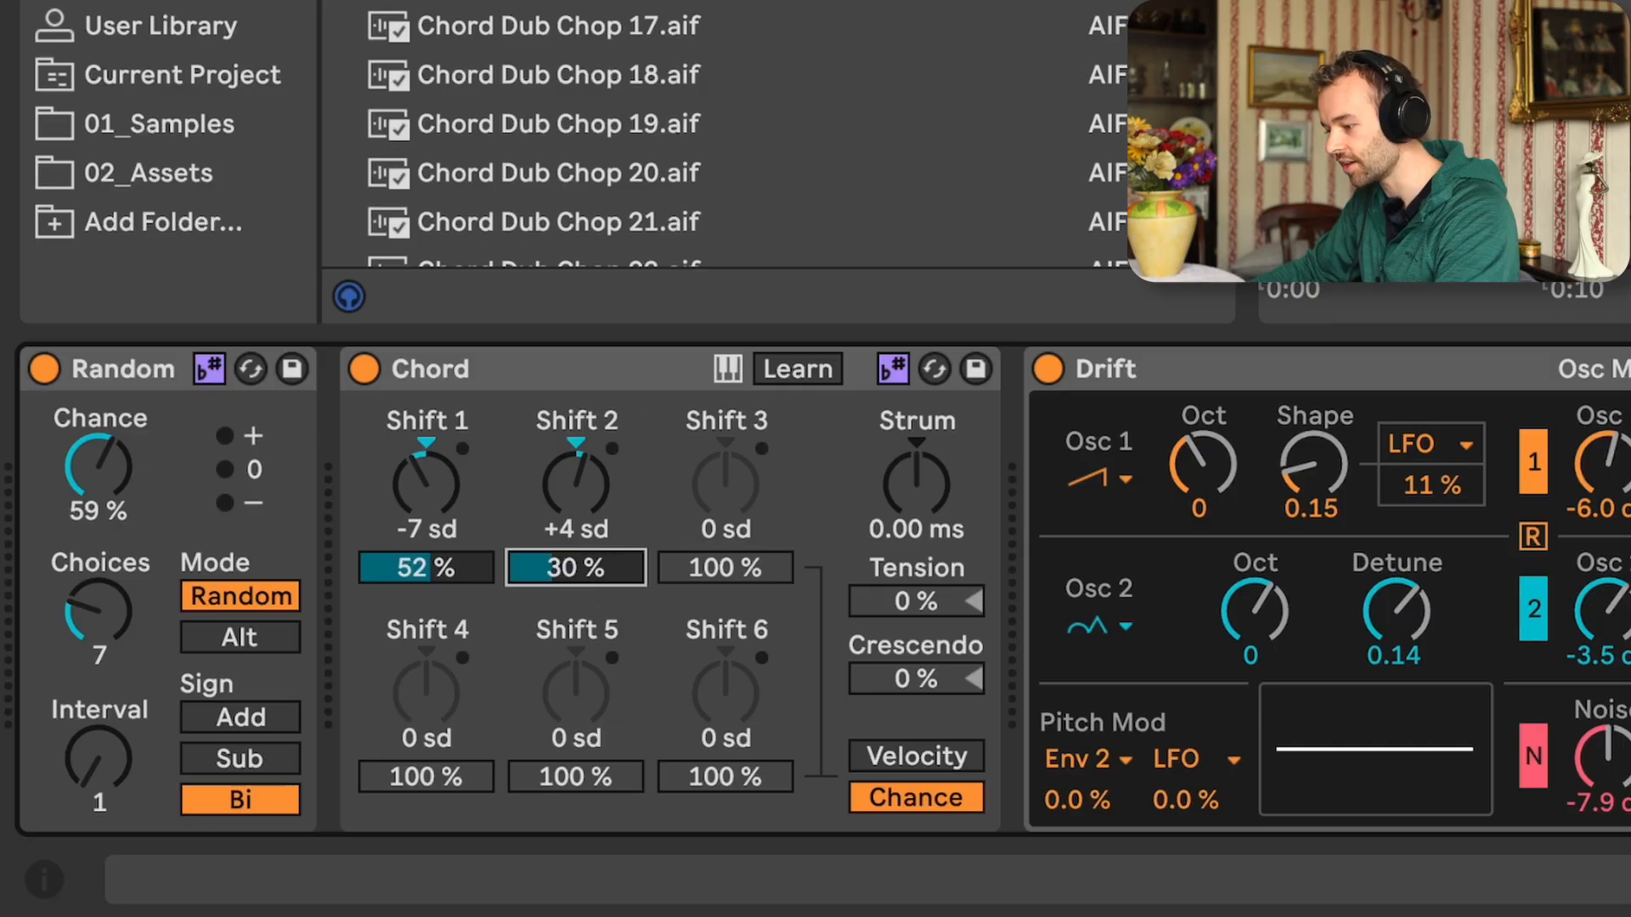
left_click(459, 569)
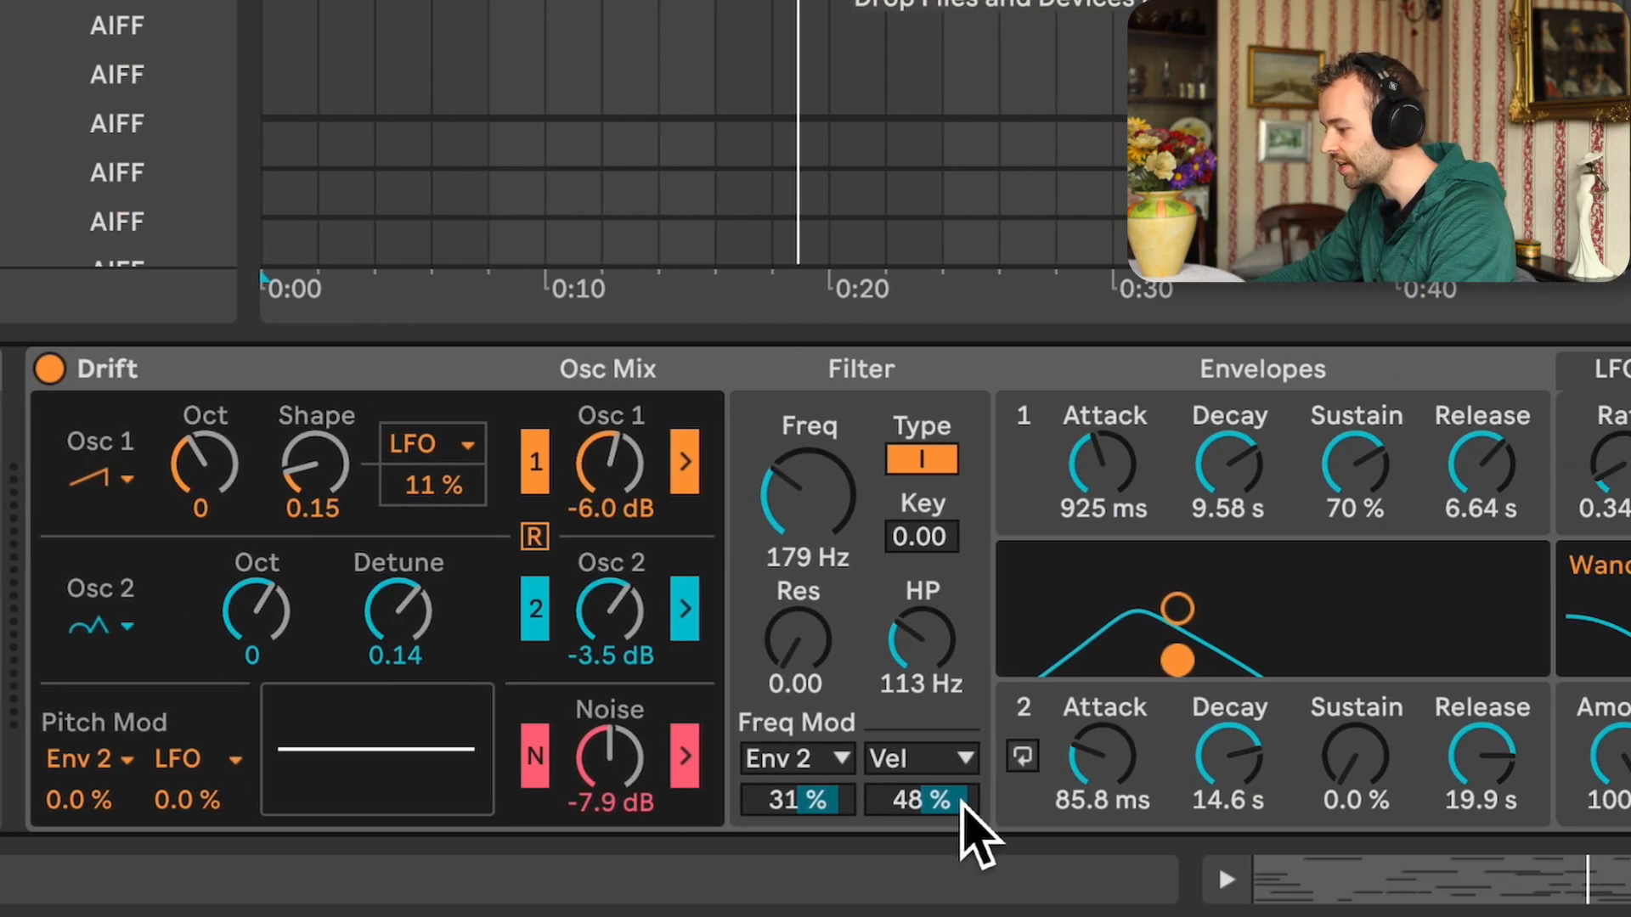
left_click(961, 805)
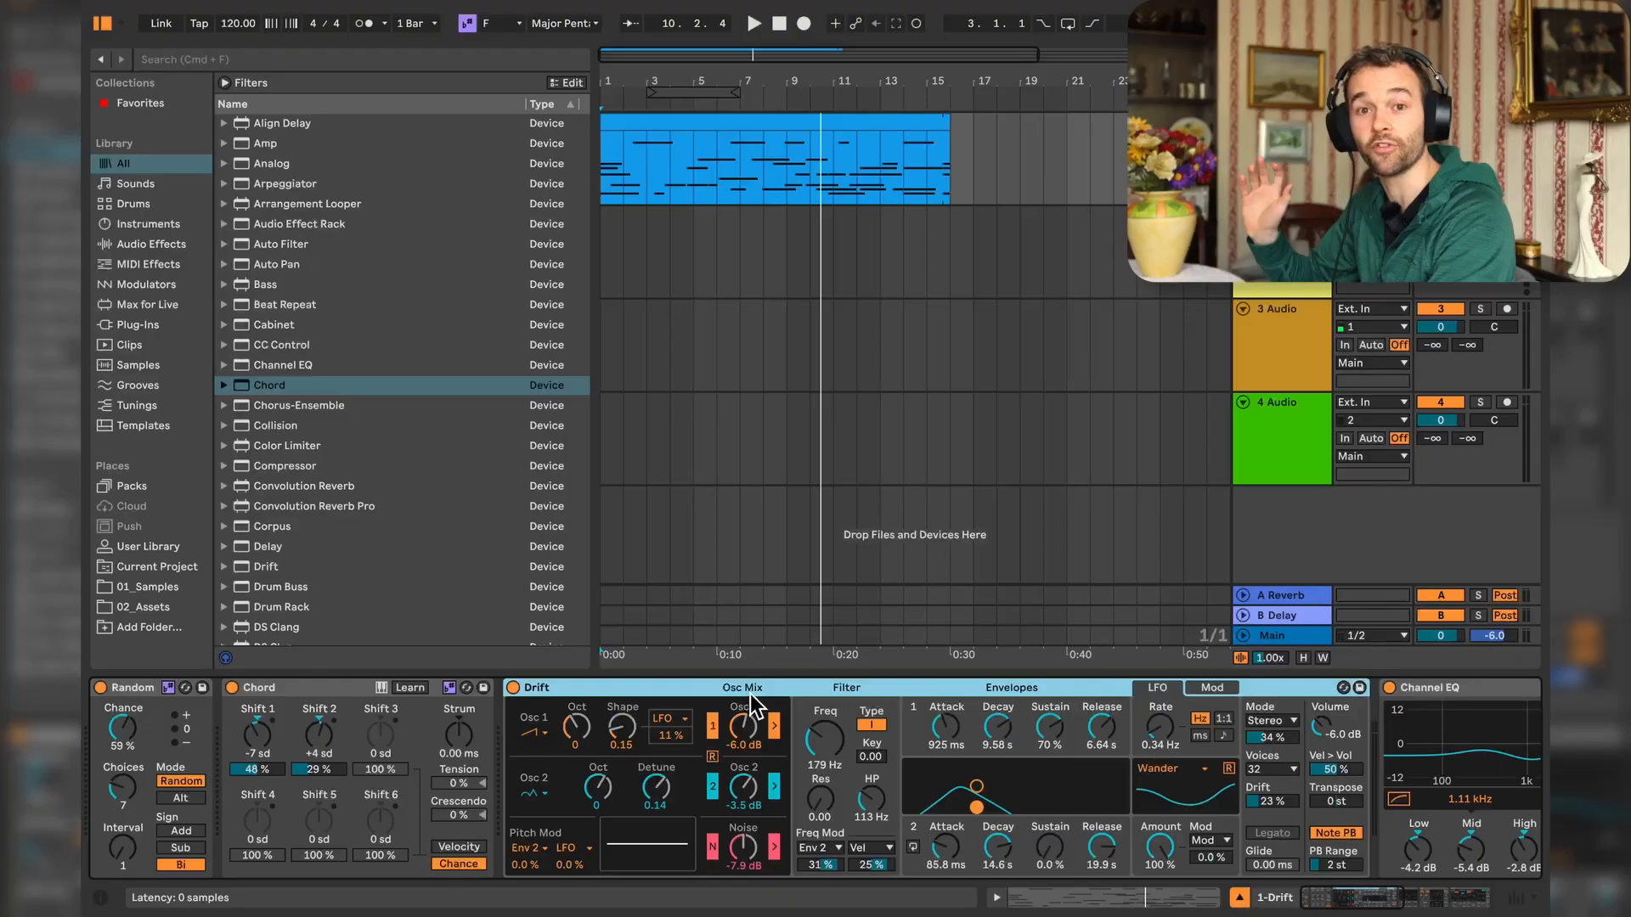
Search the browser for phaser and insert Phaser-Flanger between Channel EQ and Delay
key("super+f")
type("phaser")
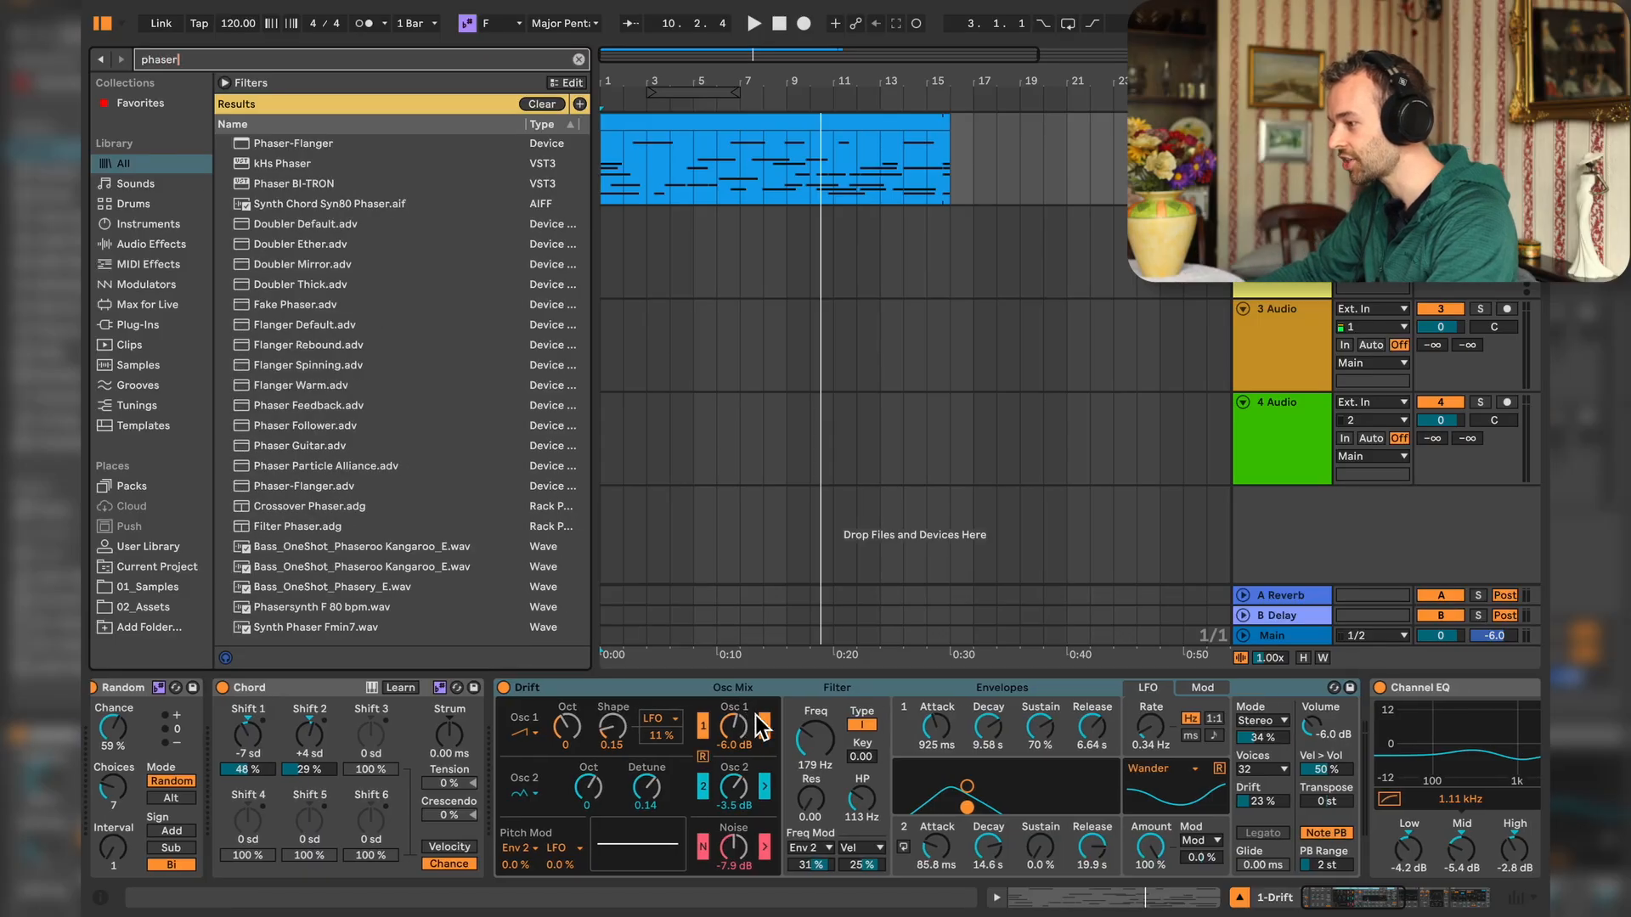
scroll(758, 727, "right", 10)
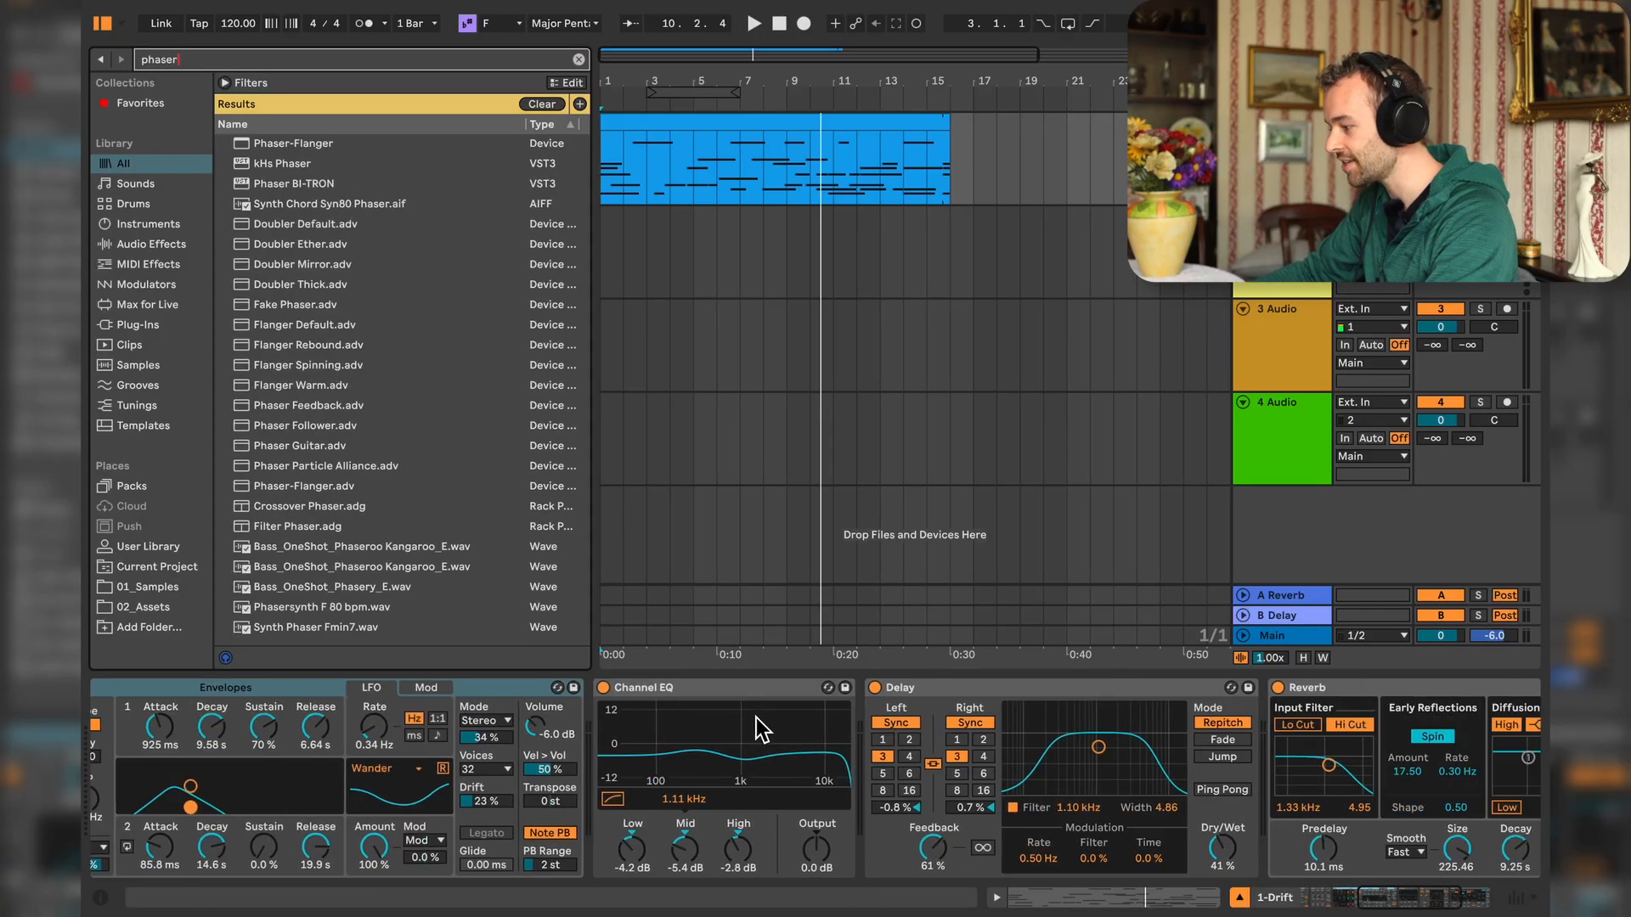
left_click_drag(303, 146, 542, 738)
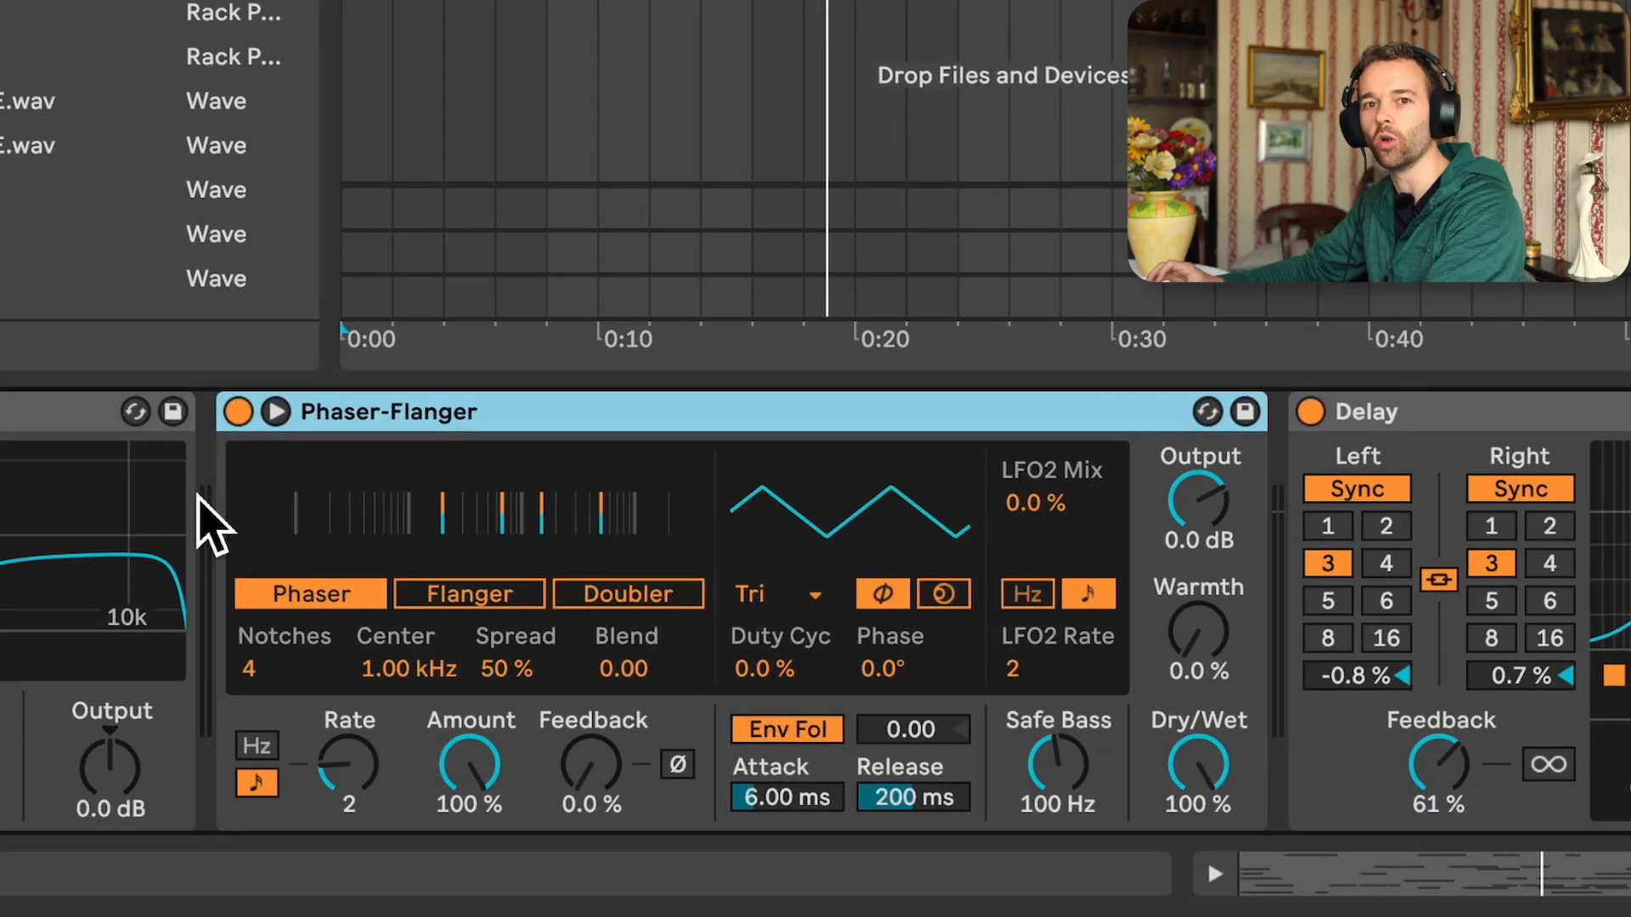
Set Phaser-Flanger's rate to 8, amount to 60%, feedback to 29%, dry/wet to 50%, center to 793 Hz and phase to 180°
left_click_drag(481, 759, 480, 800)
left_click_drag(346, 782, 346, 751)
left_click_drag(1197, 764, 1197, 779)
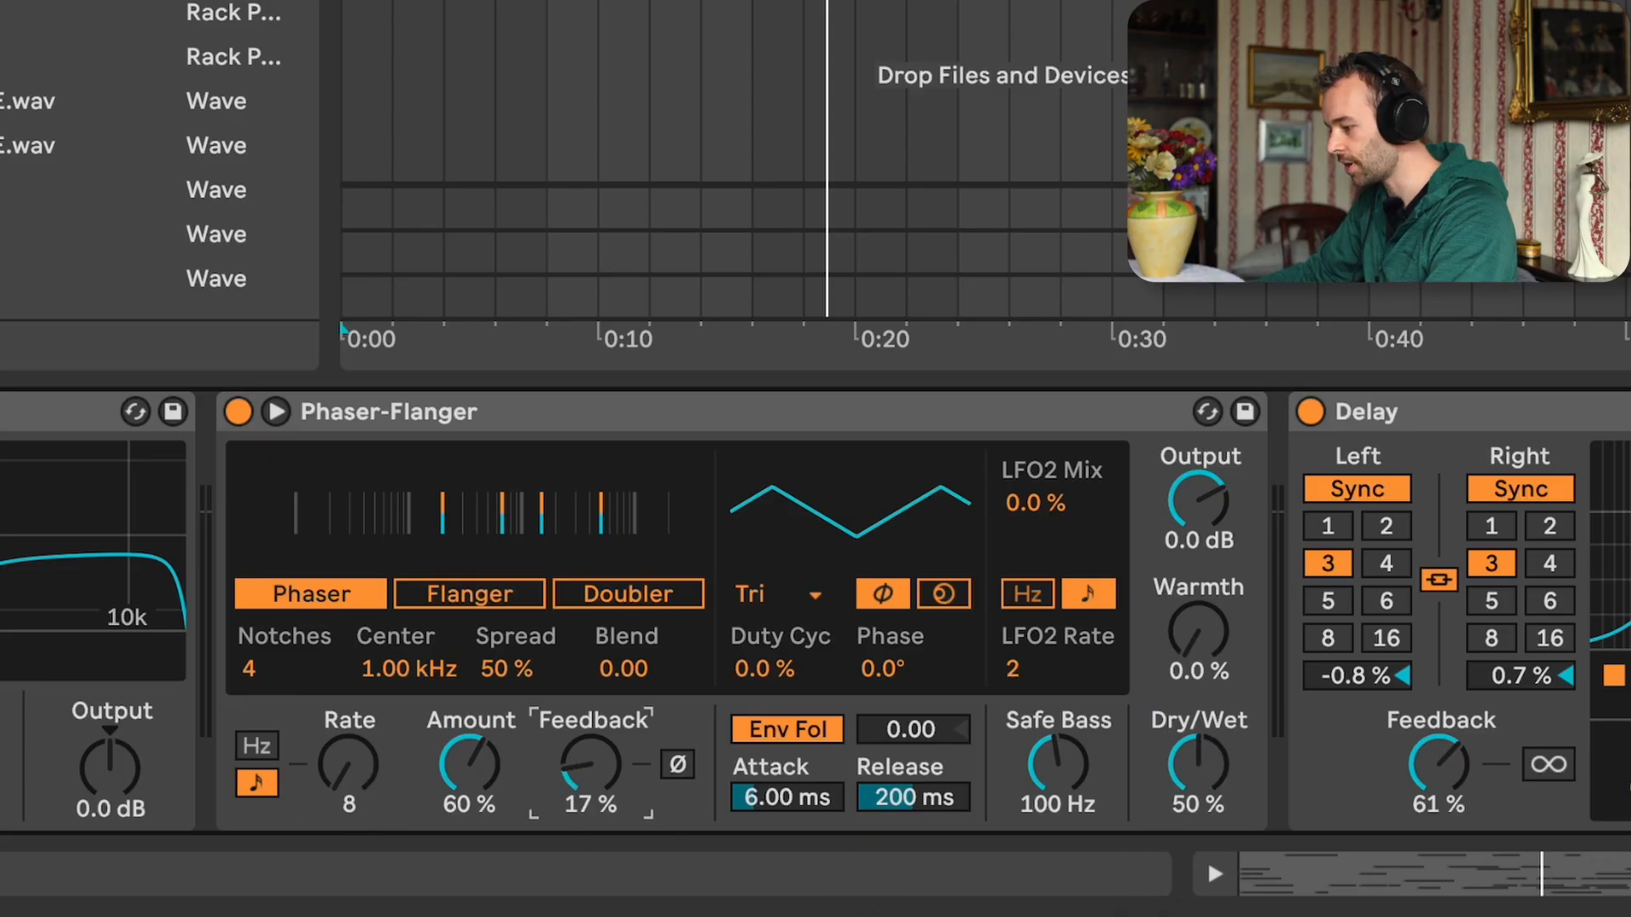
left_click_drag(431, 671, 432, 676)
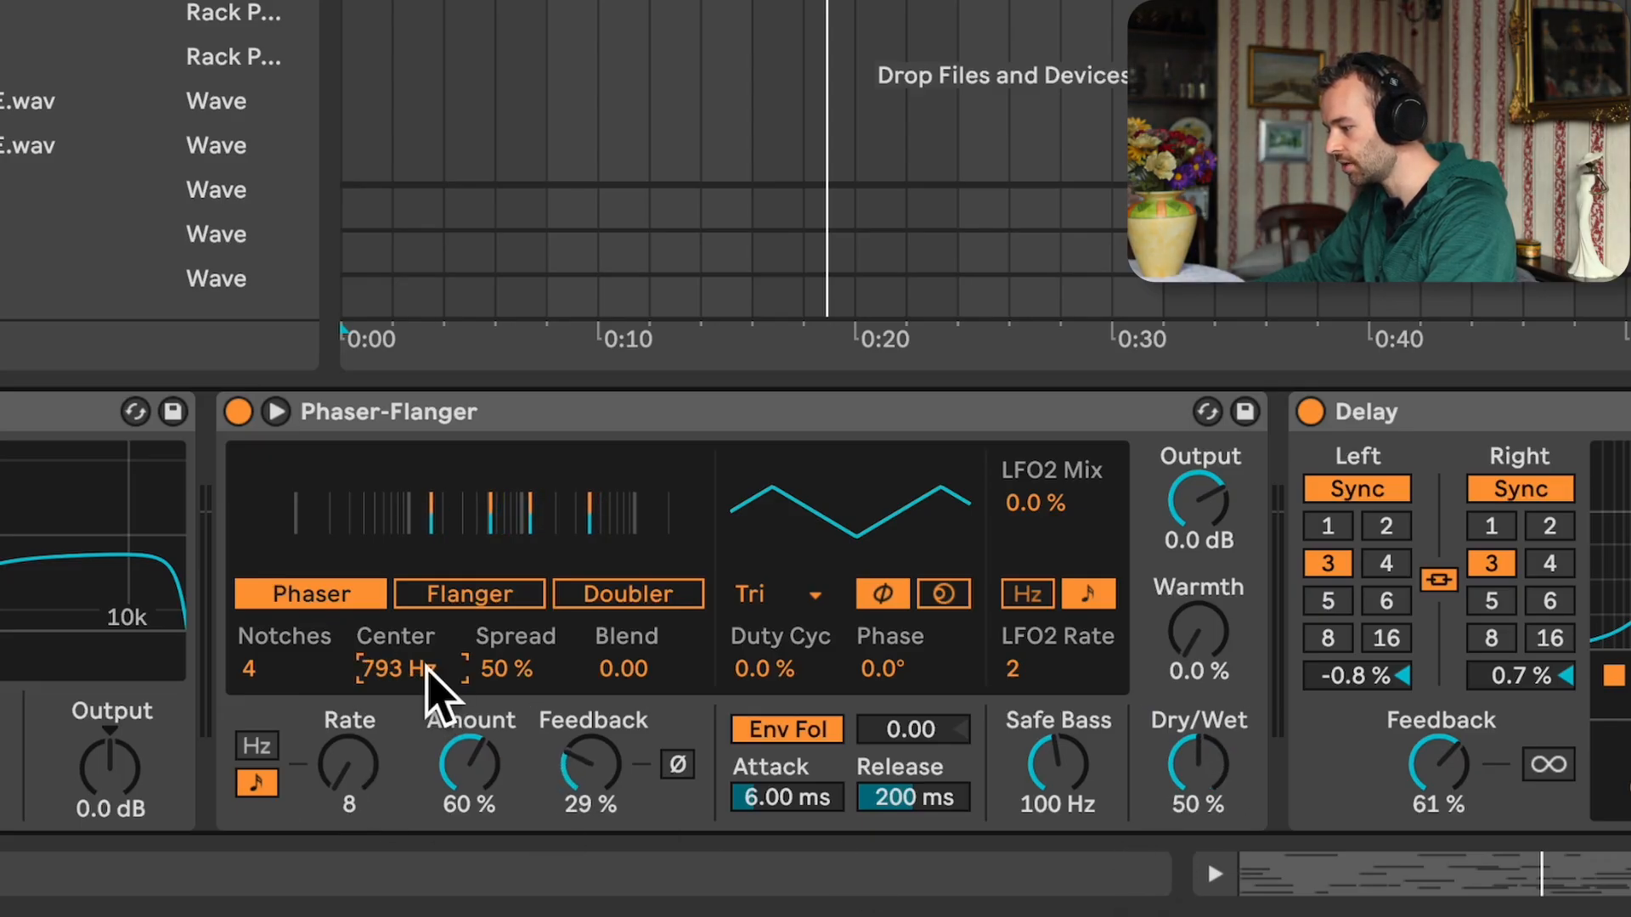
left_click(276, 414)
left_click(274, 413)
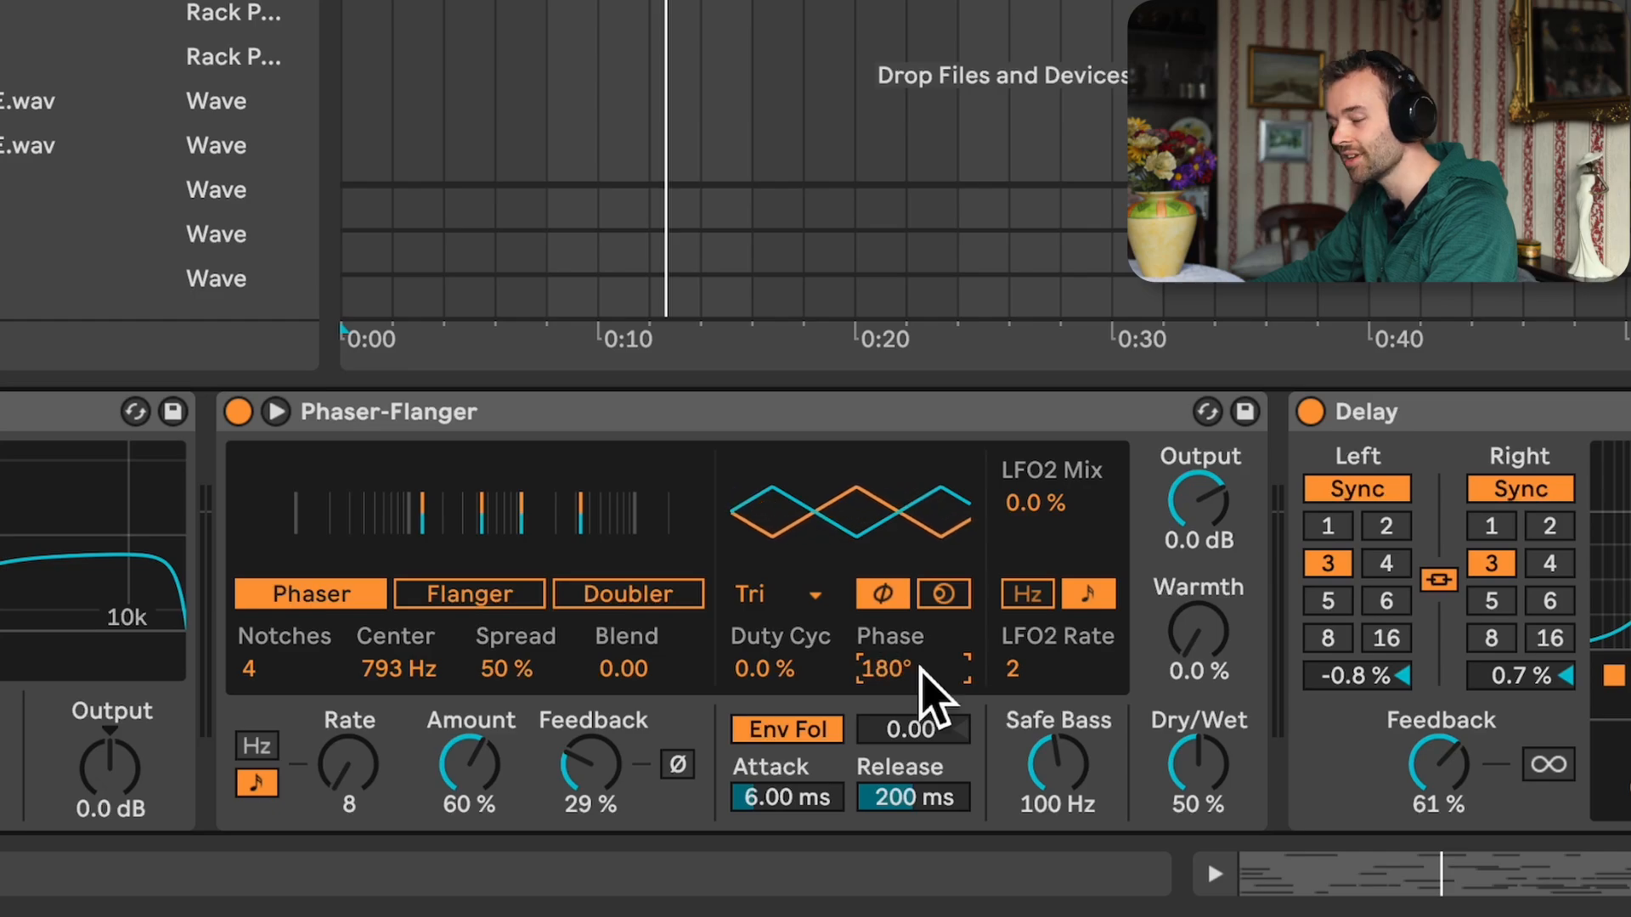
key("space")
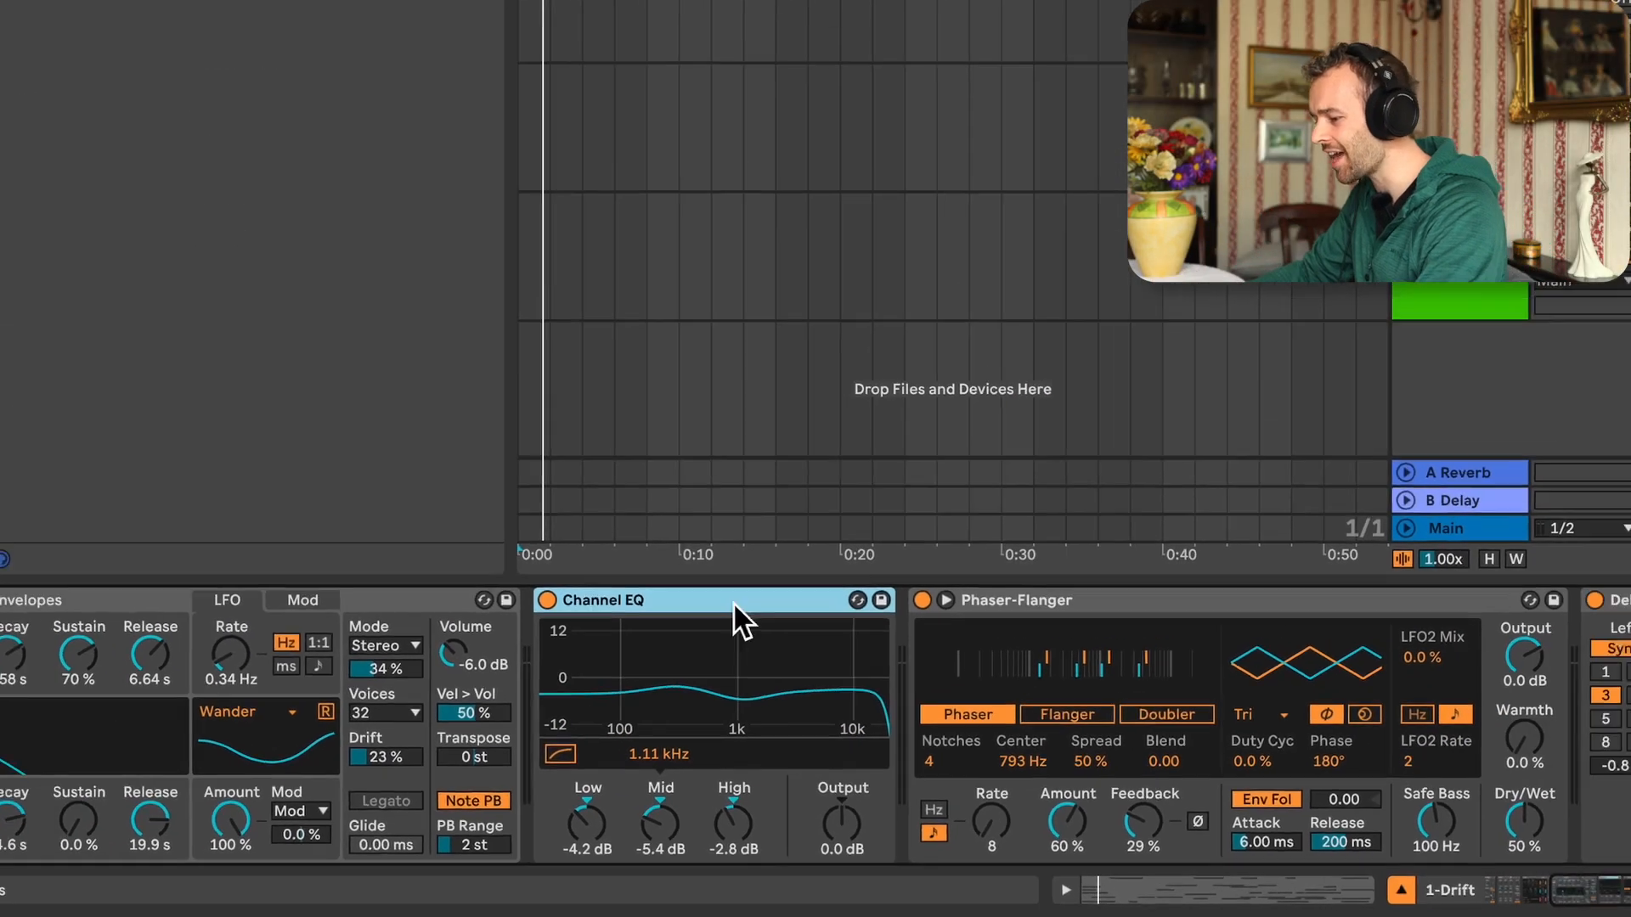
Set Drift's filter to 155 Hz, HP 144 Hz, decay 10.1 s and LFO rate 0.32 Hz, Delay's feedback 65% and Reverb's decay 13.8 s
scroll(782, 598, "left", 5)
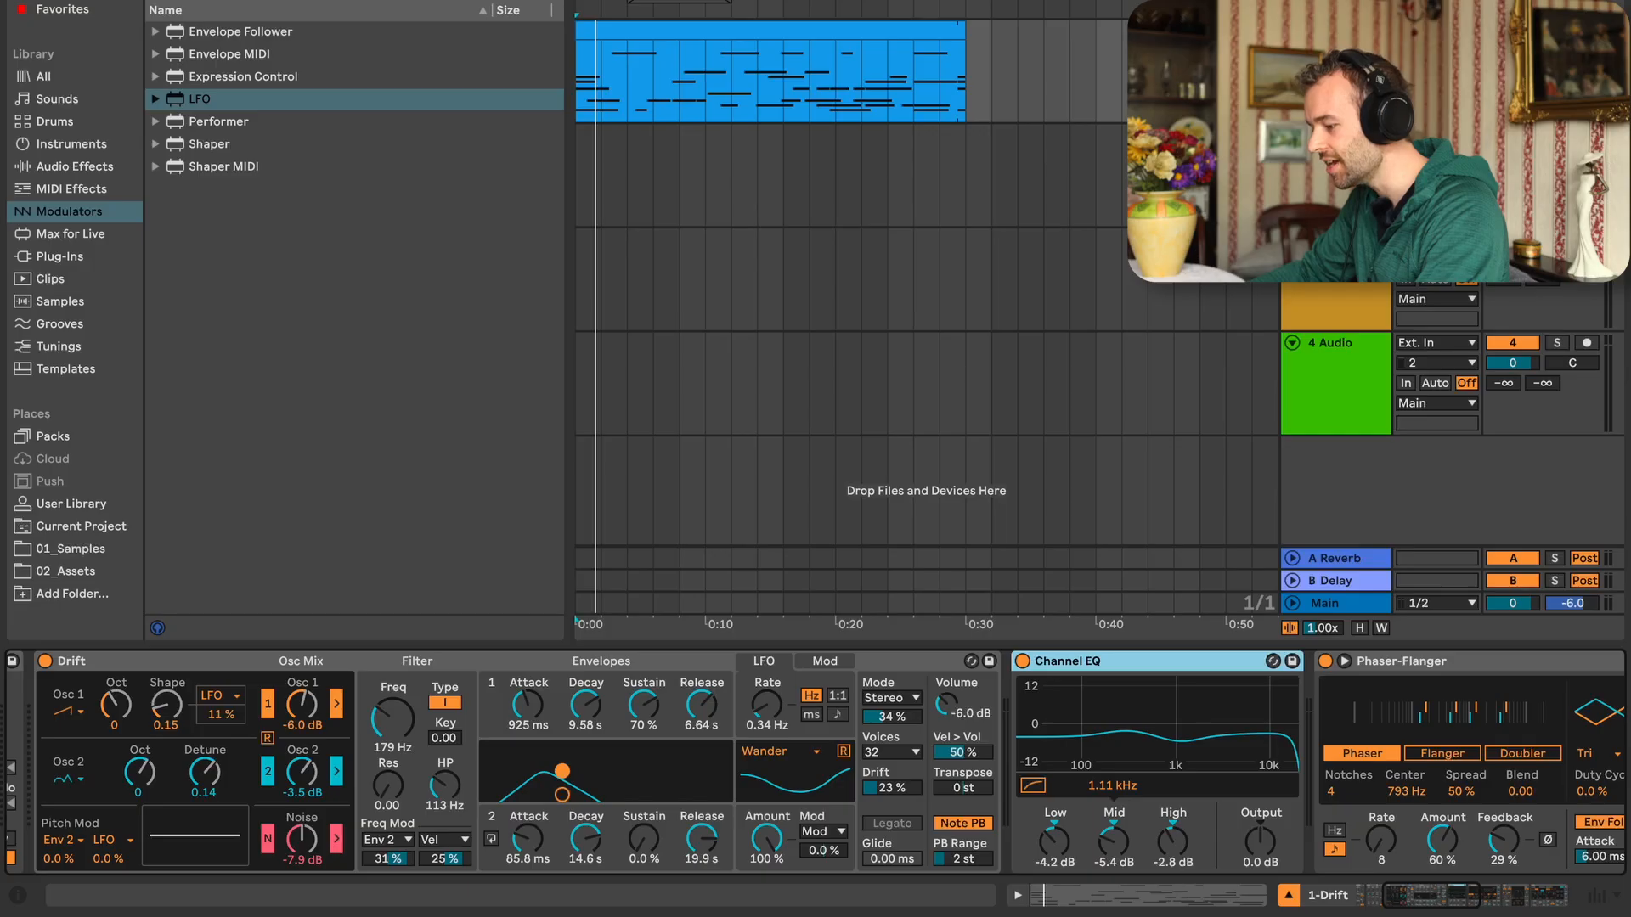
left_click_drag(444, 786, 445, 774)
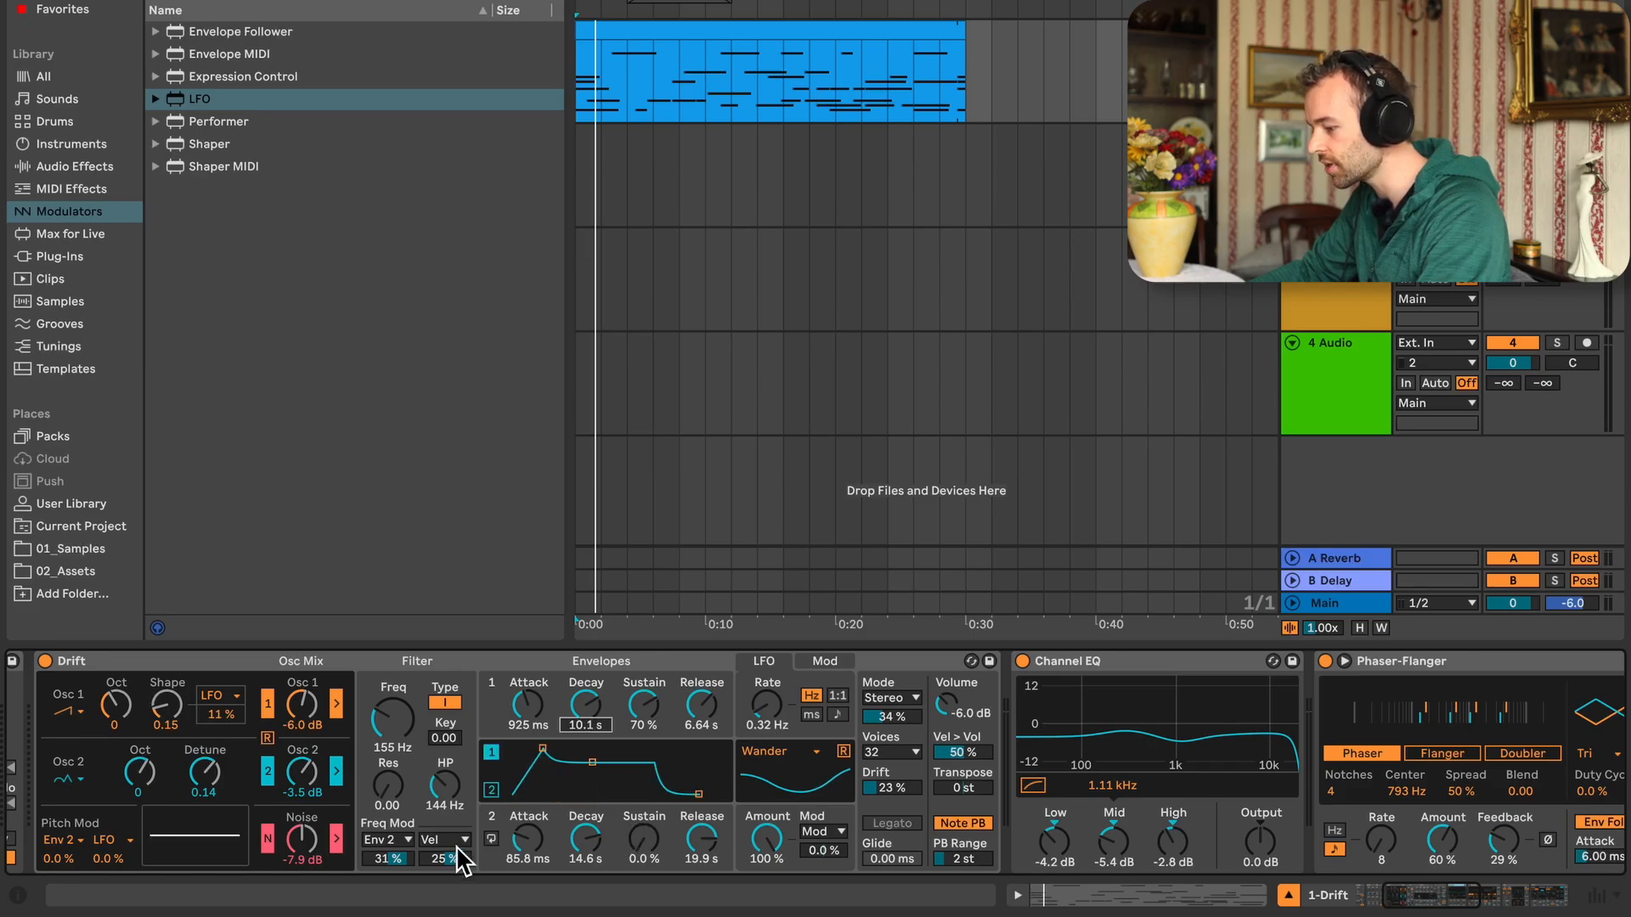
scroll(1325, 739, "right", 10)
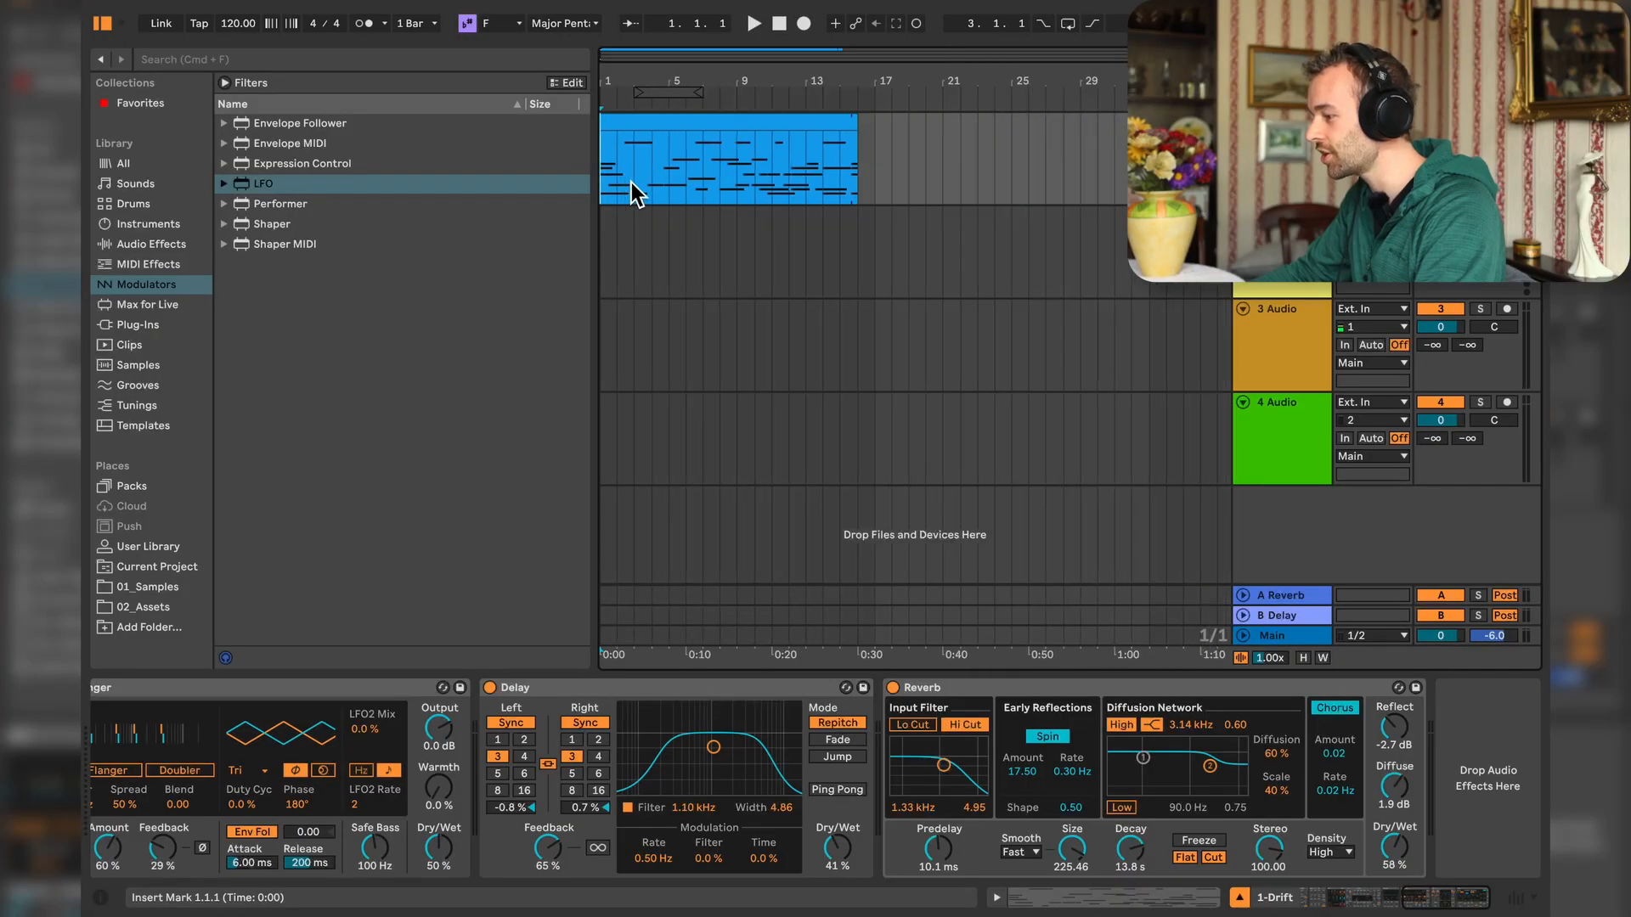
Lengthen the looped MIDI clip in the arrangement so that it ends at bar 33
key("minus")
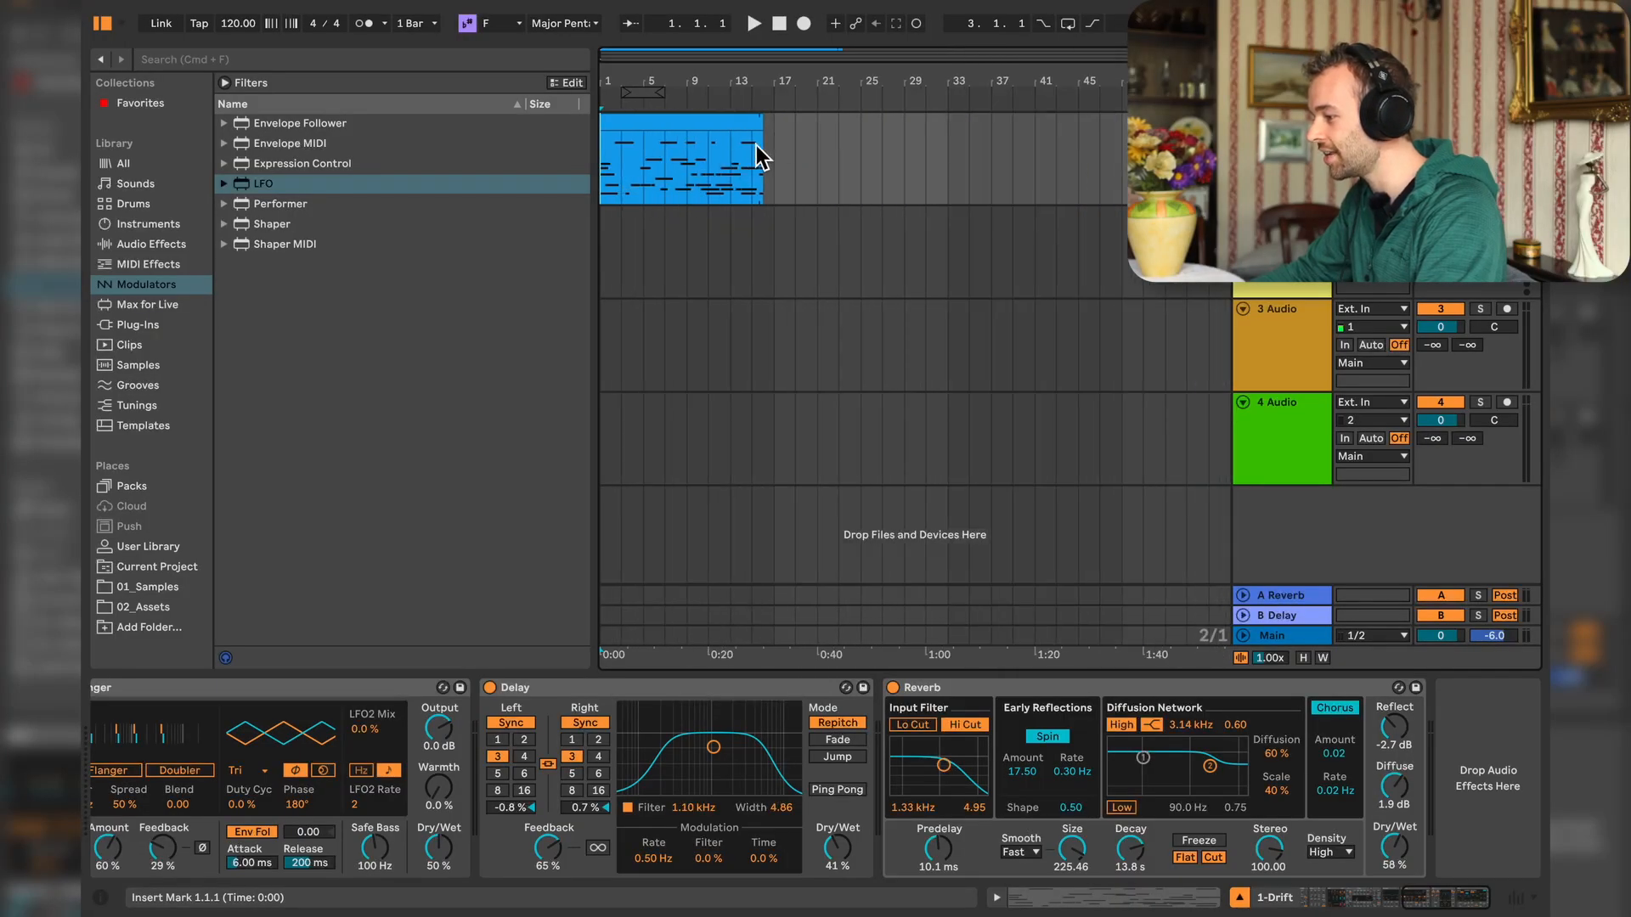
left_click_drag(763, 132, 808, 136)
left_click_drag(481, 165, 681, 166)
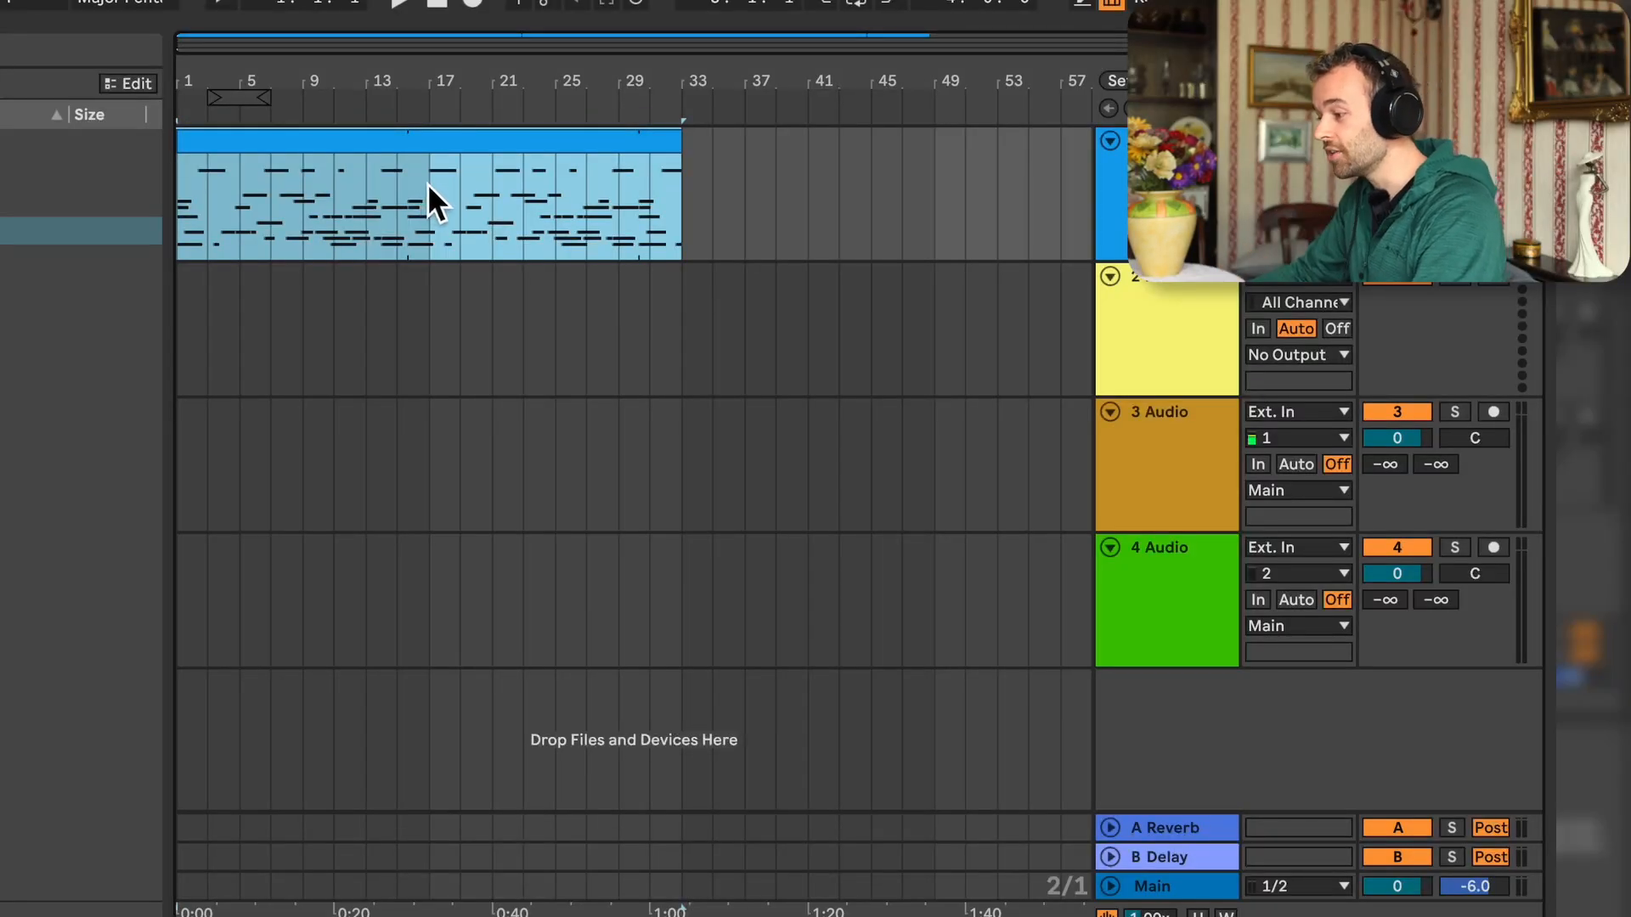
right_click(429, 180)
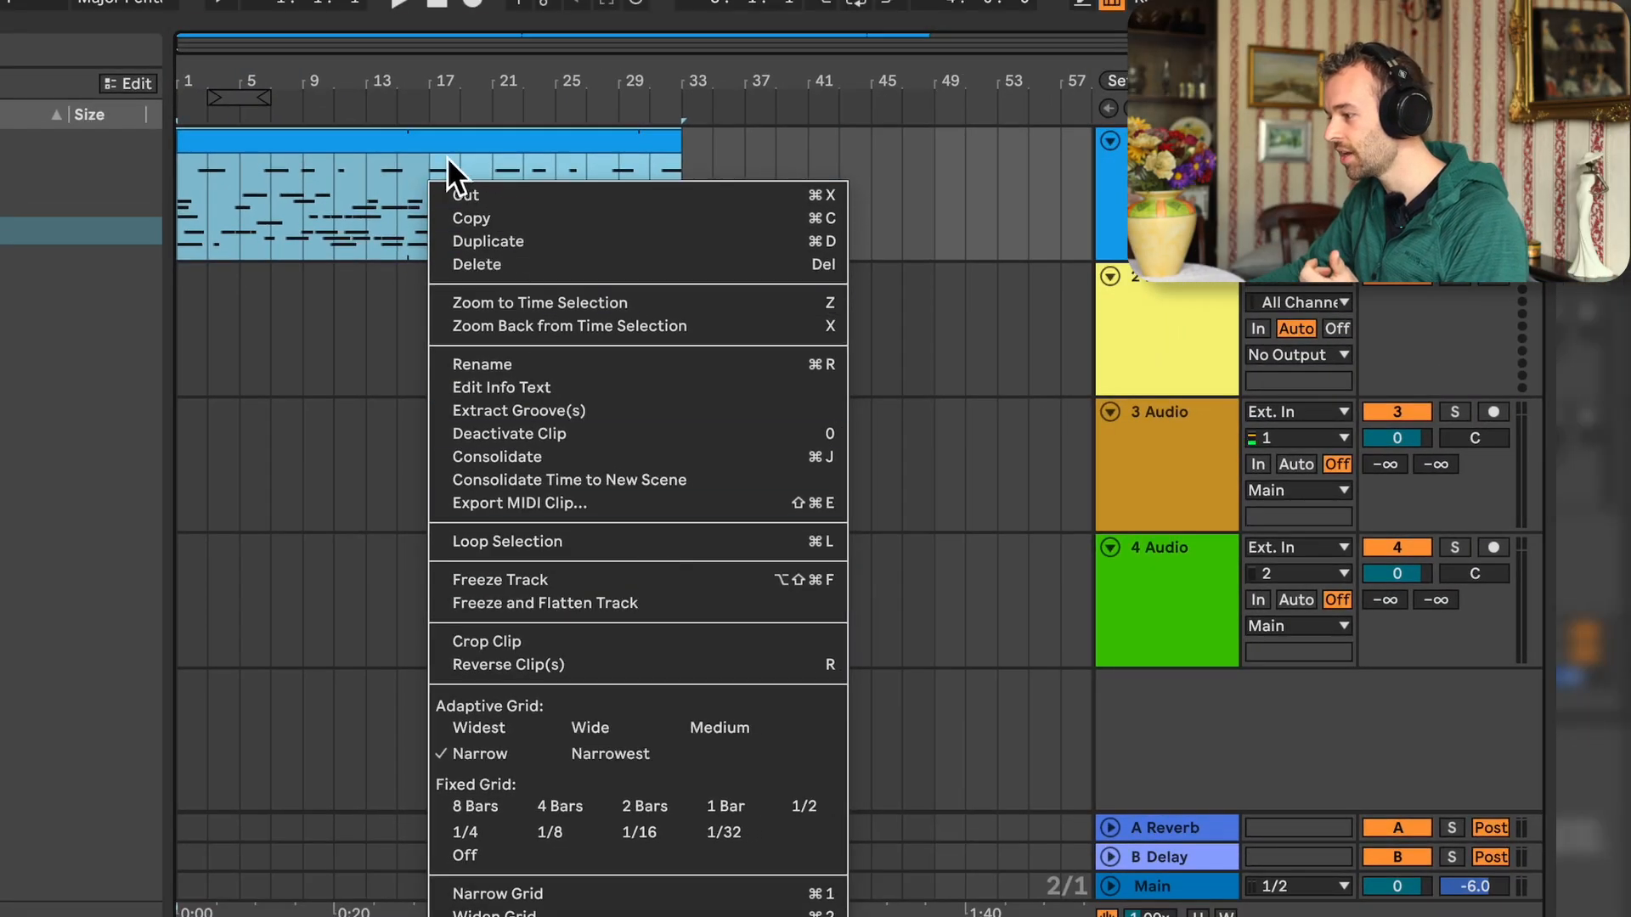
left_click(328, 178)
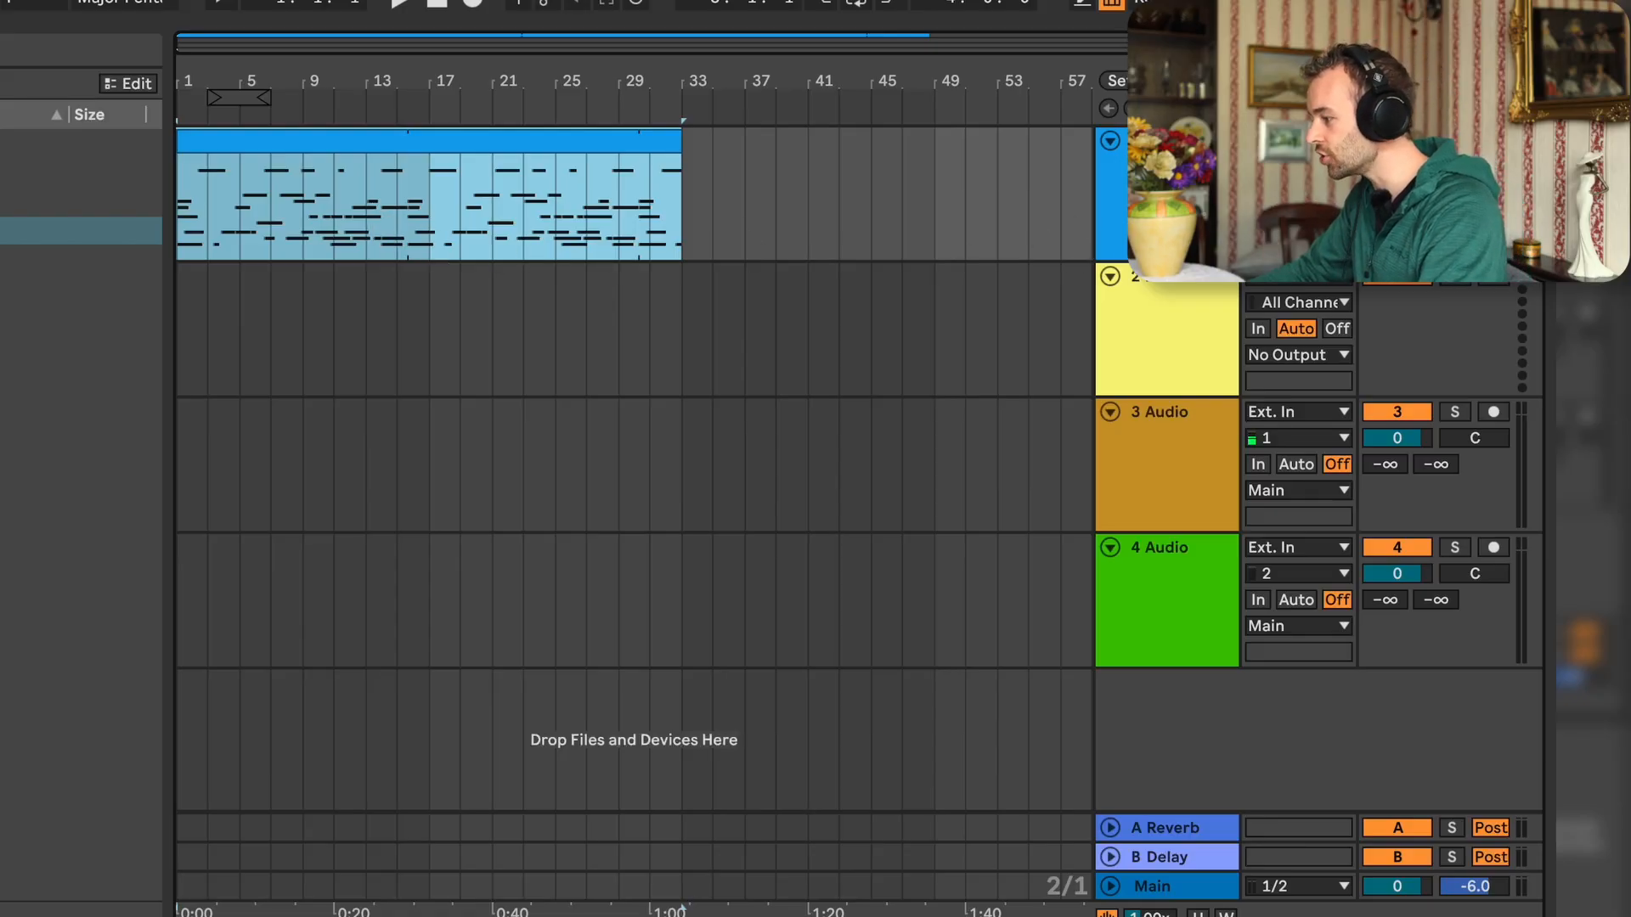
Duplicate the Drift track, freeze and flatten the duplicate to audio, and fold the original track
left_click(1169, 161)
key("ctrl+d")
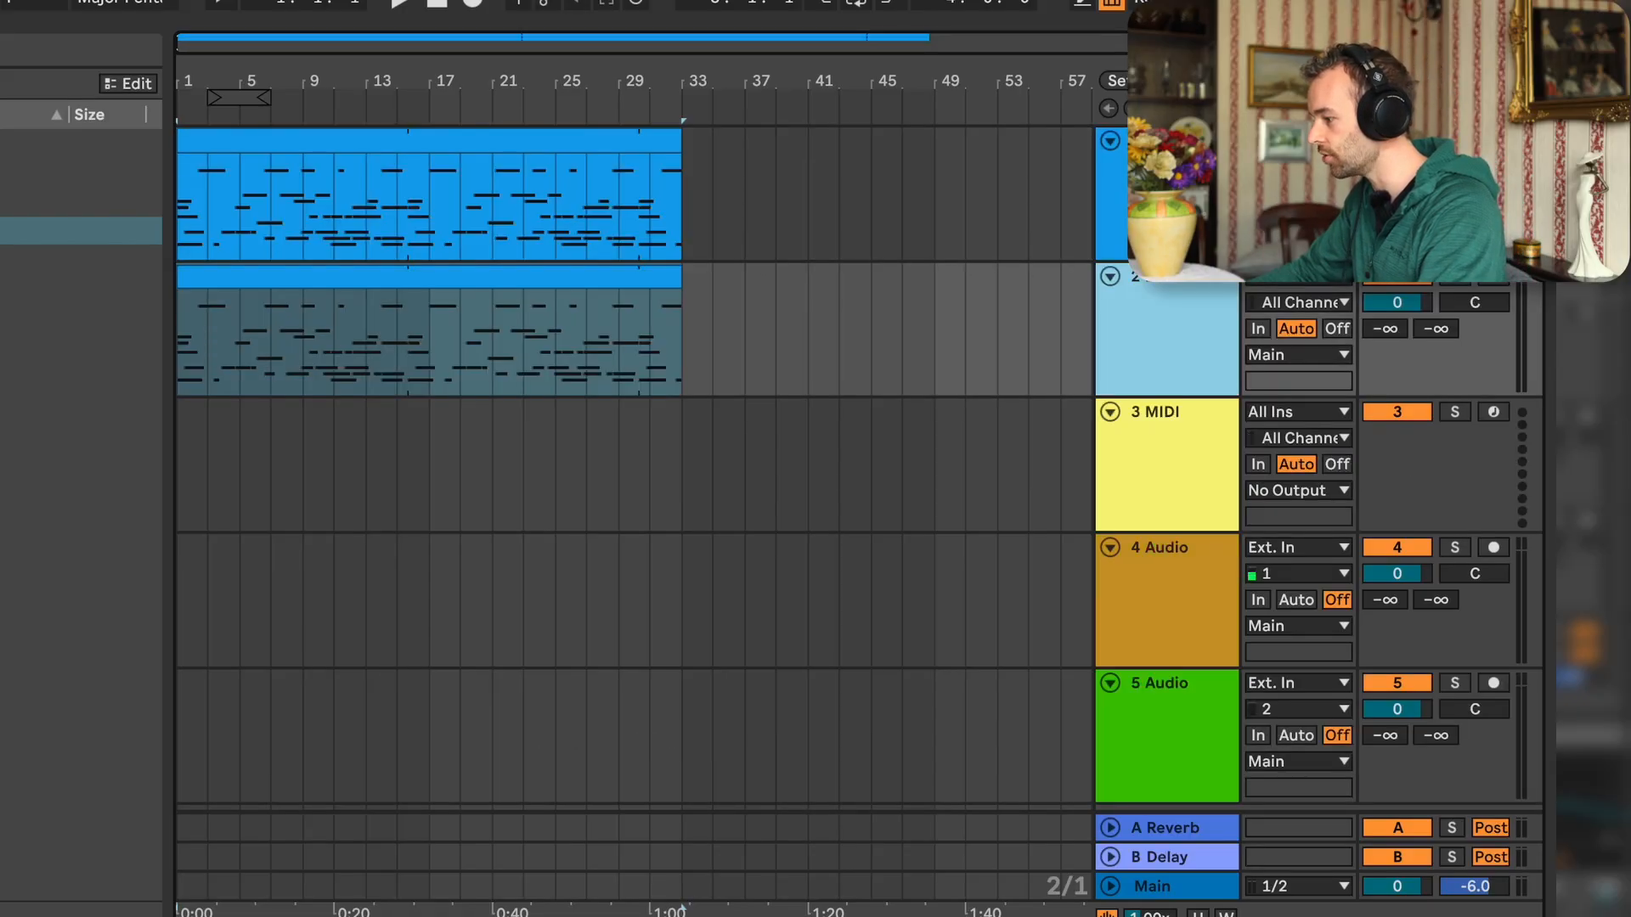
right_click(352, 315)
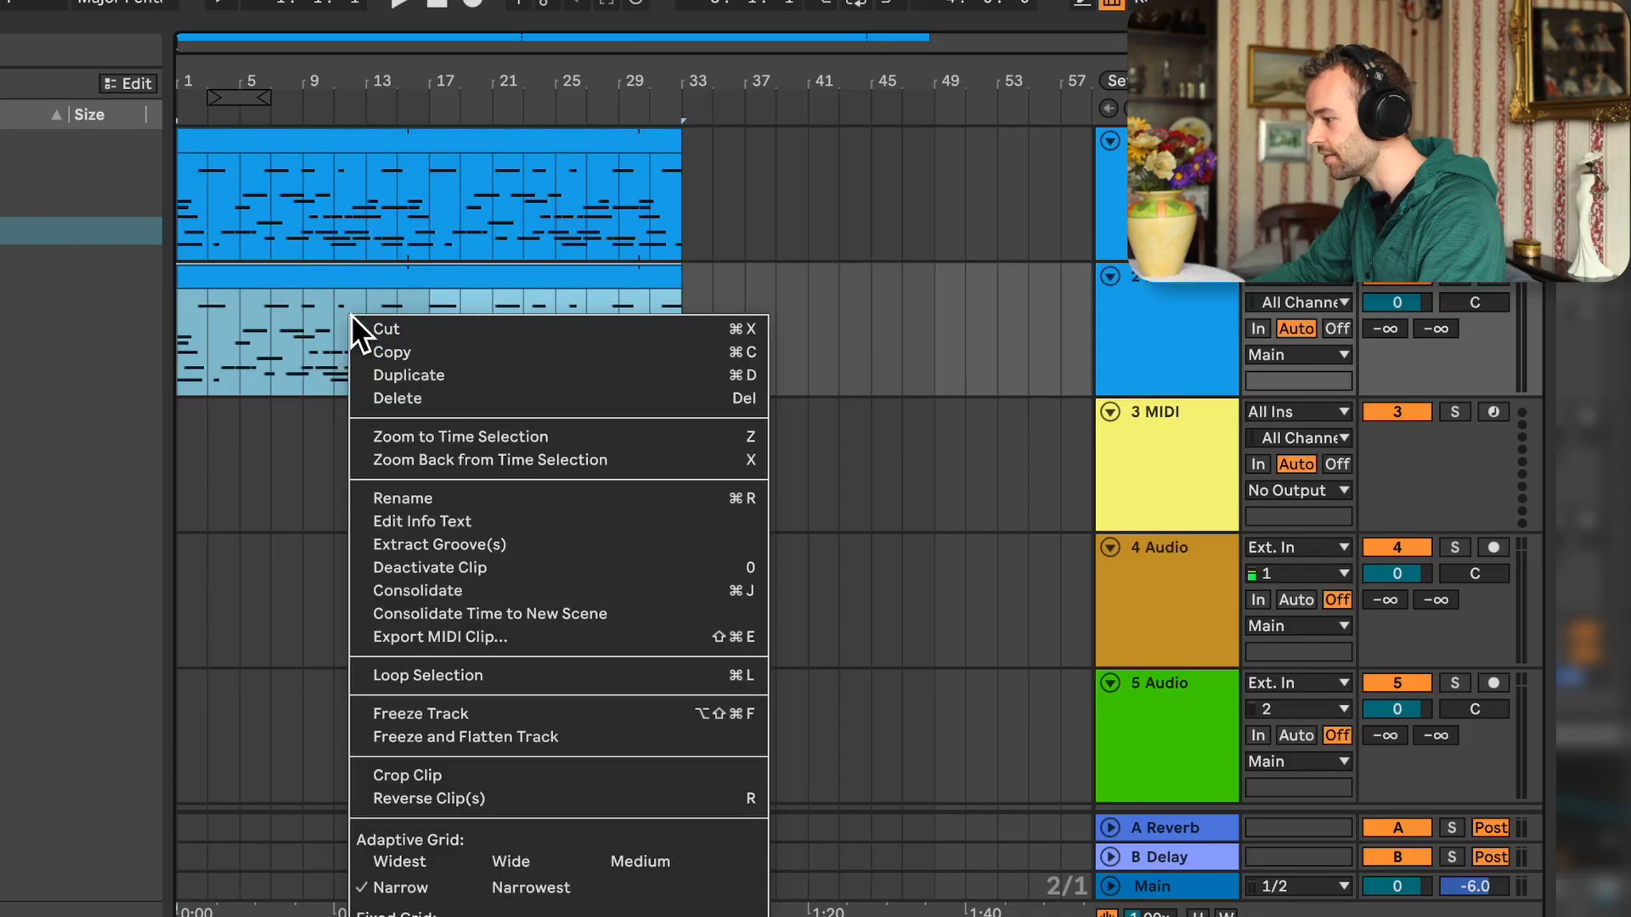
left_click(513, 737)
left_click(1181, 142)
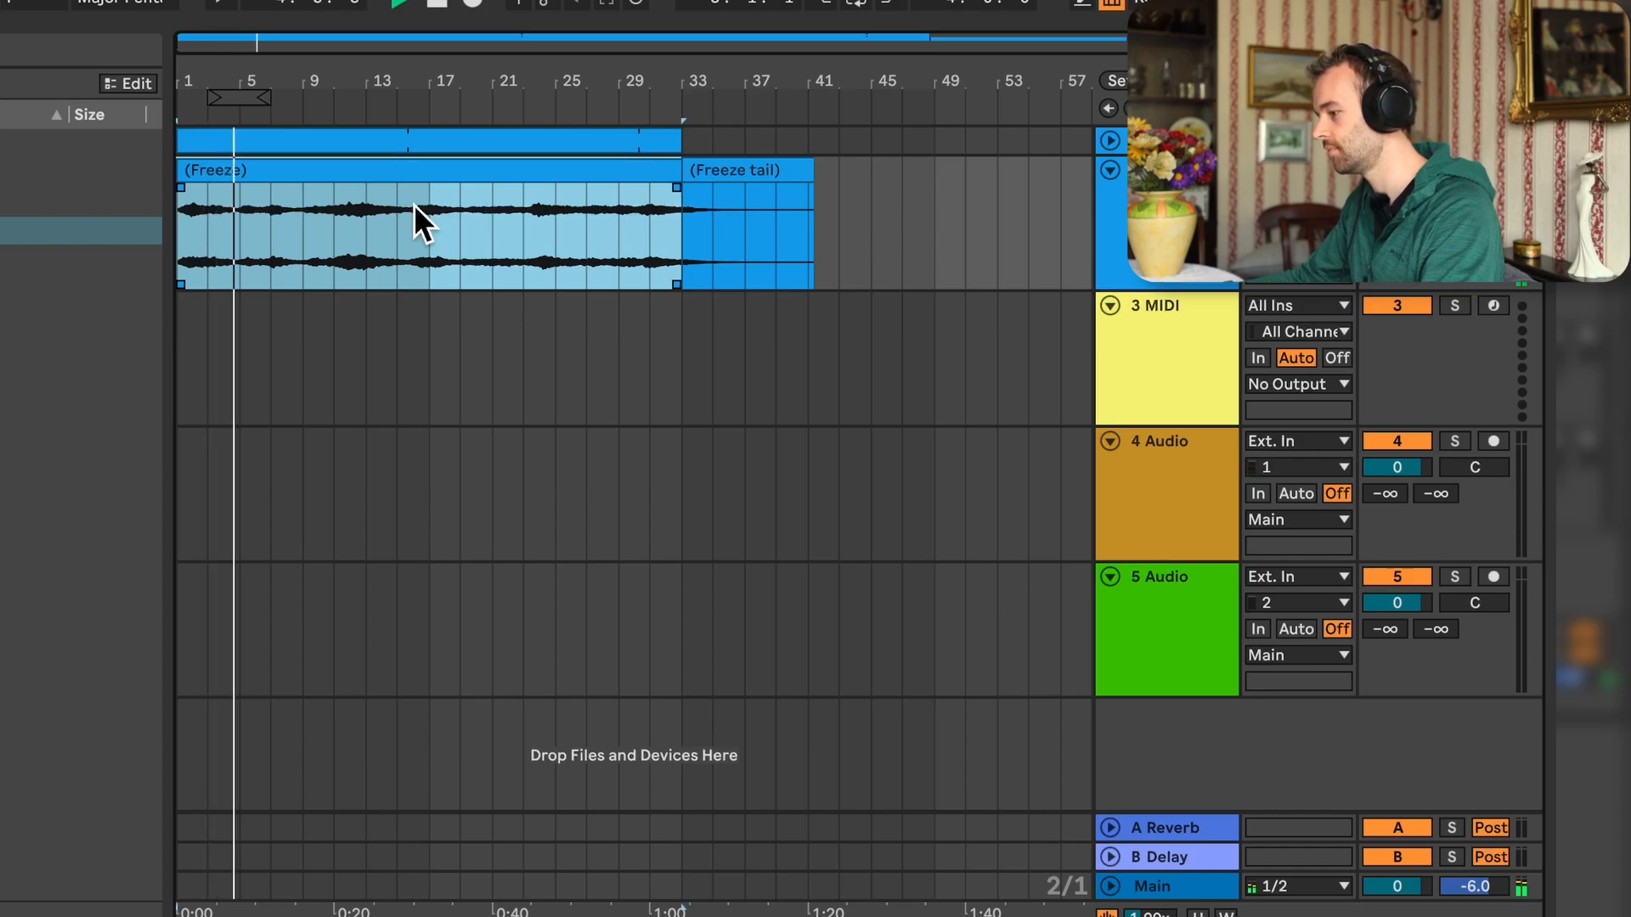
Reverse the flattened Drift audio clip and play it back
key("space")
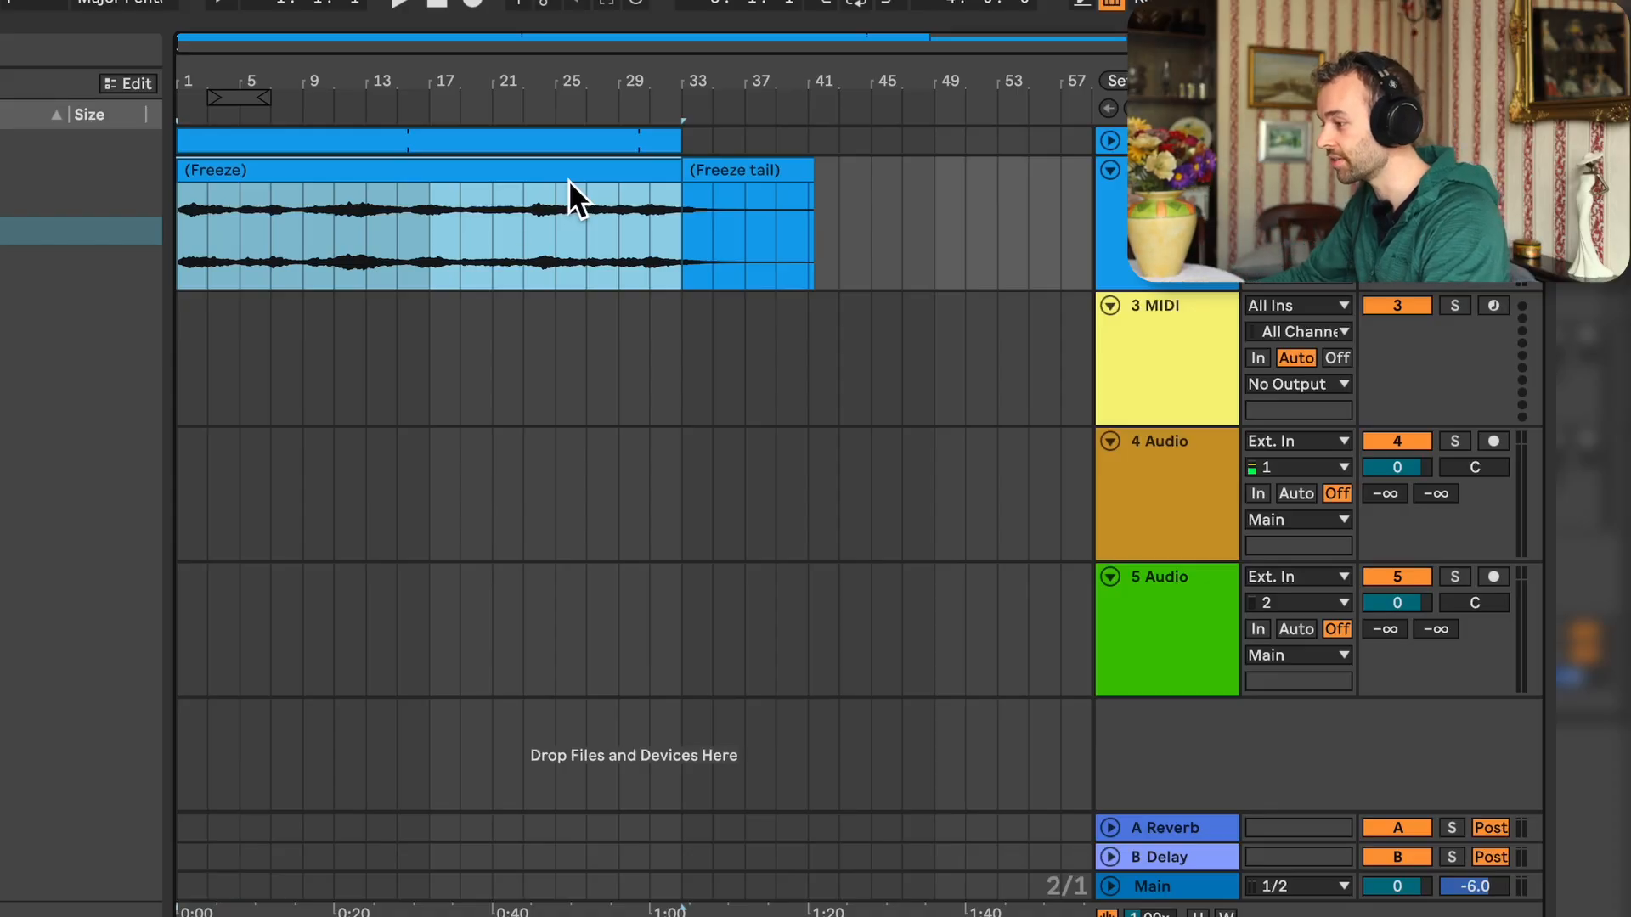
key("space")
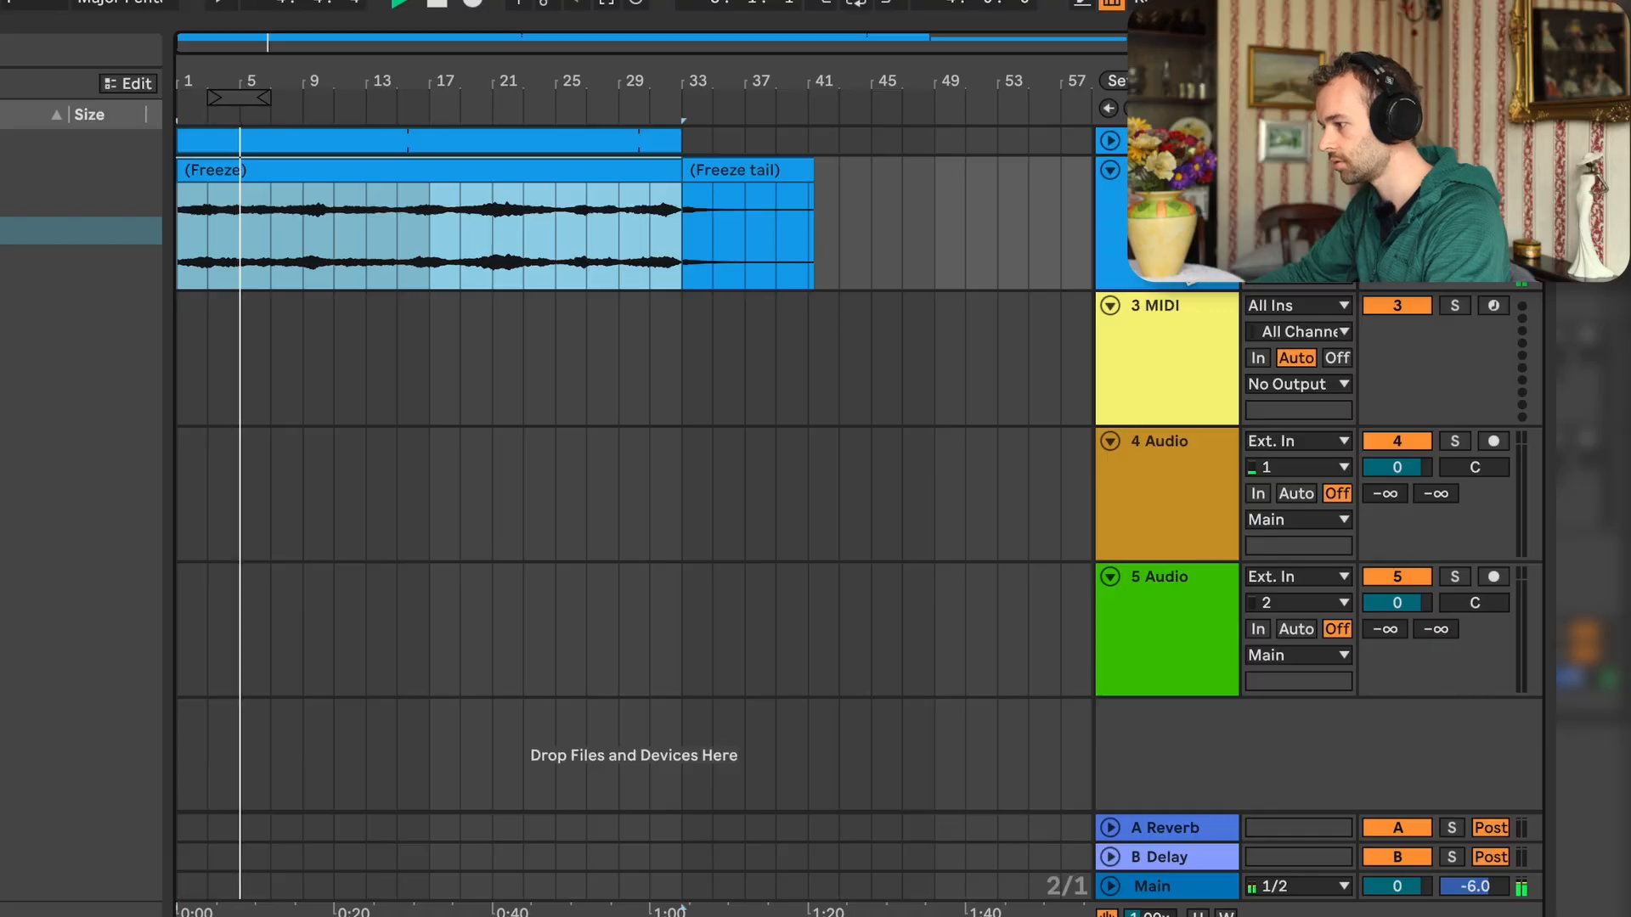
key("space")
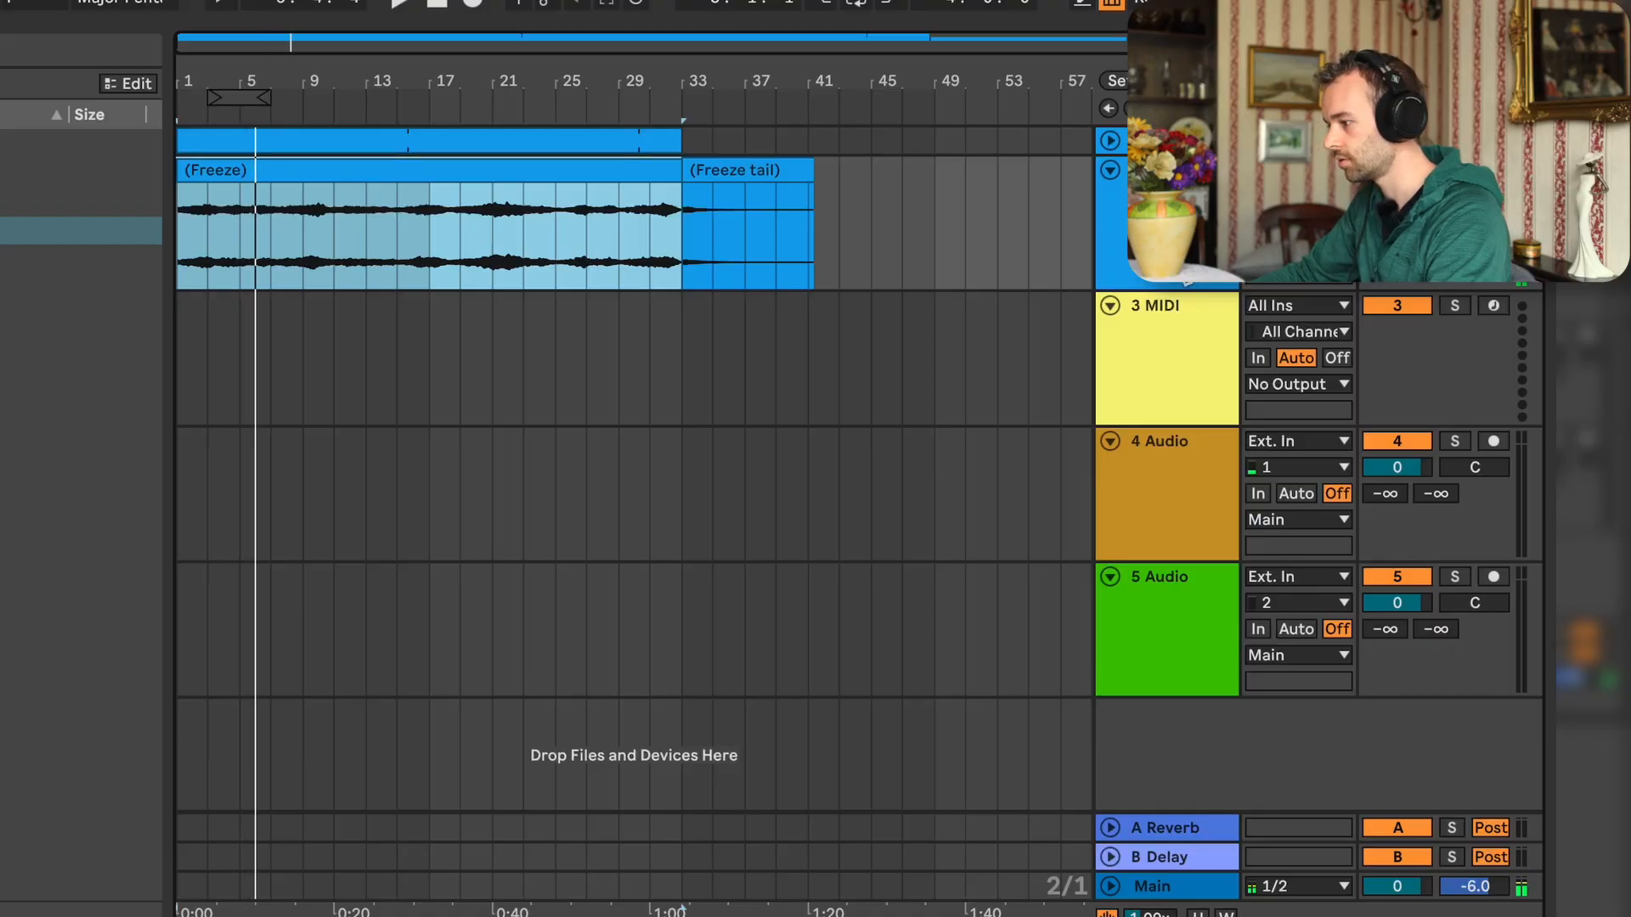
Duplicate the reversed audio track, reverse the clip on the duplicate, and play both tracks together
left_click(1183, 273)
key("ctrl+d")
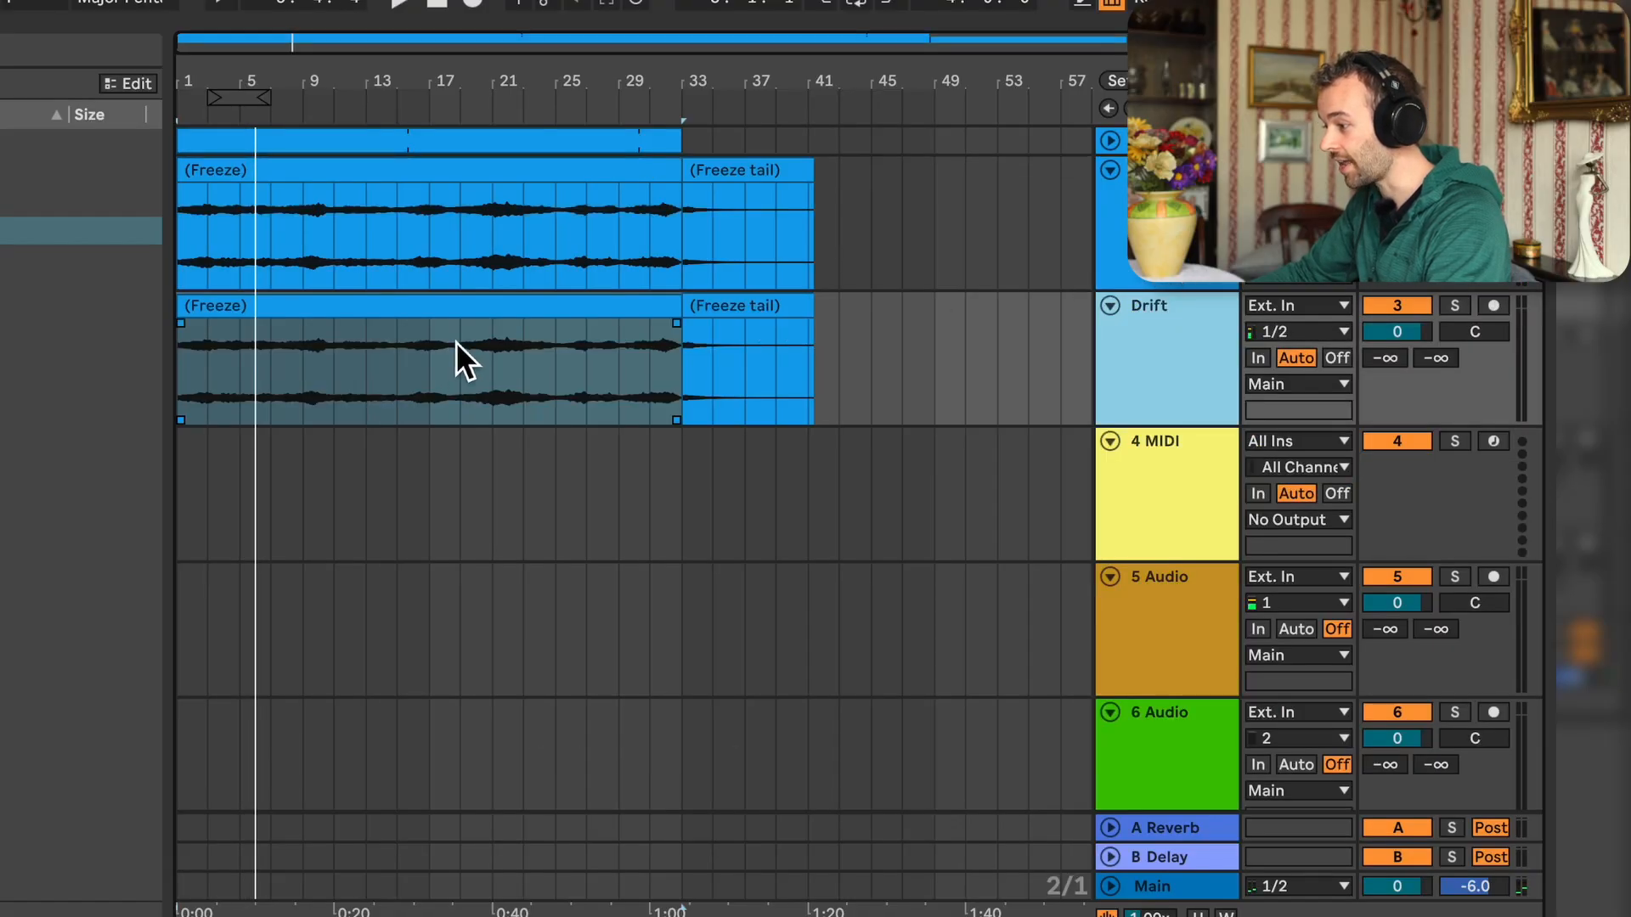
left_click(506, 304)
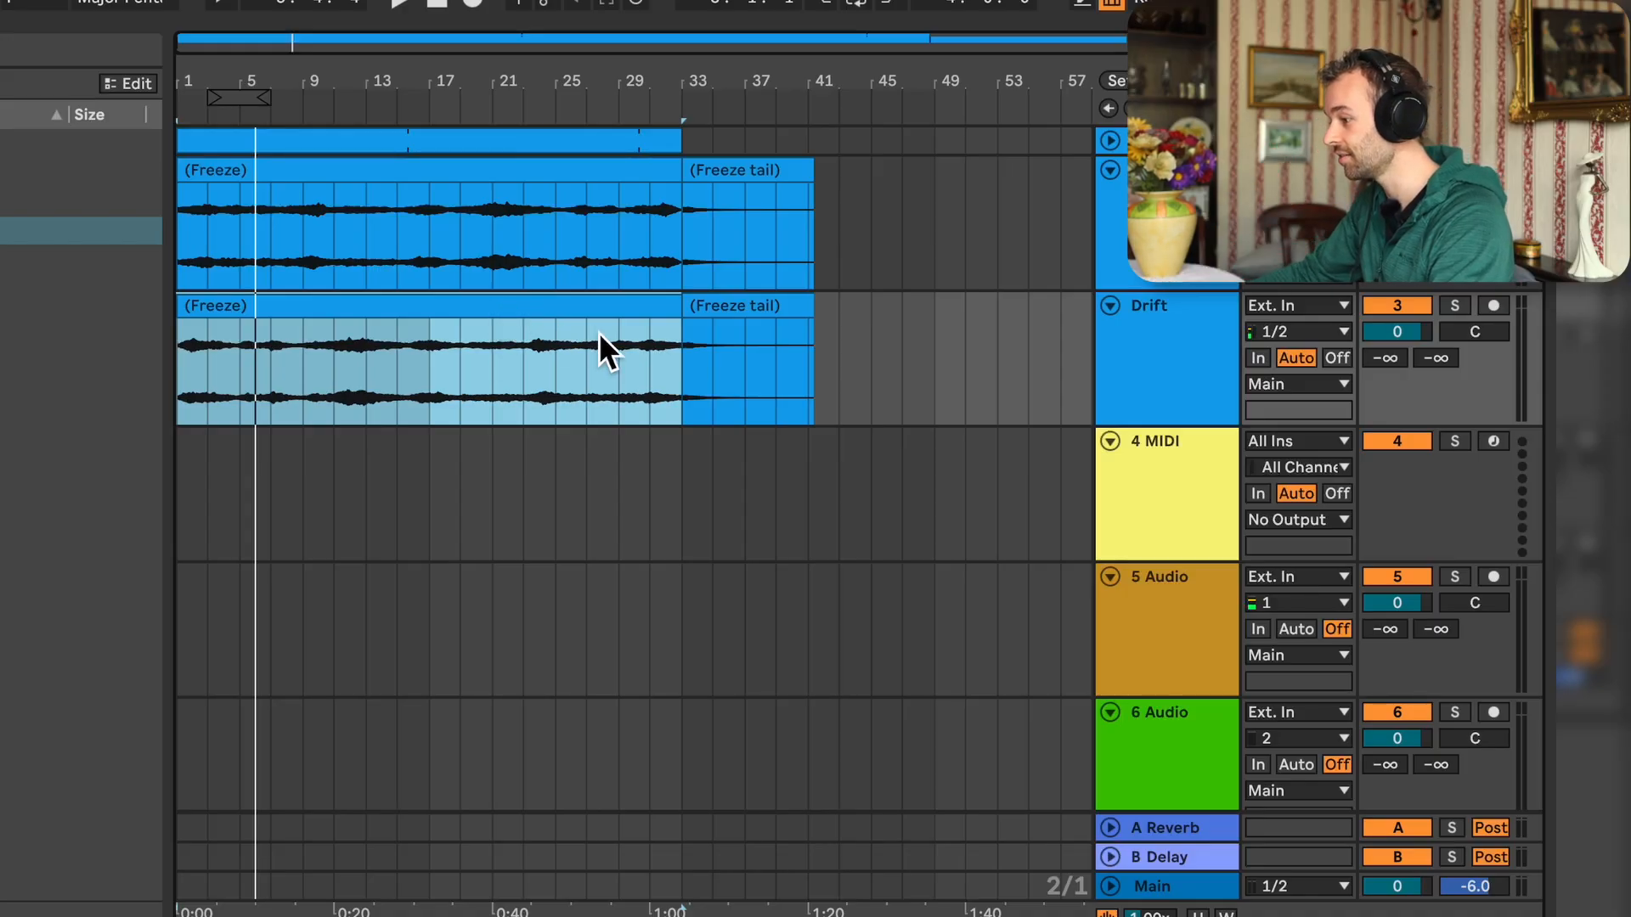
key("space")
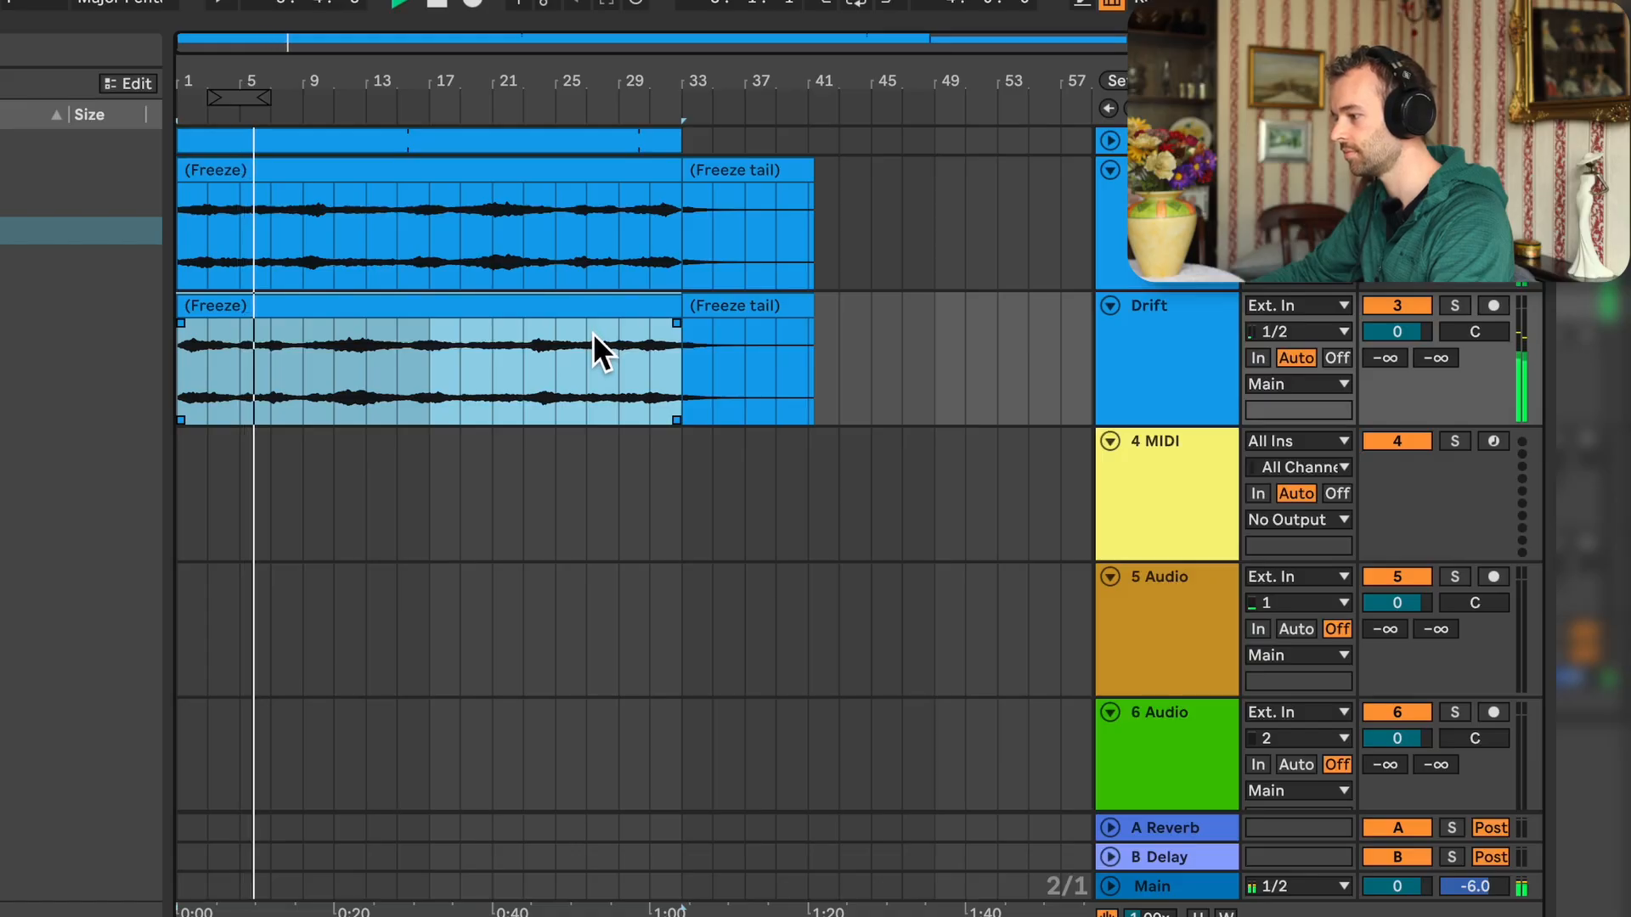
Duplicate Drift track 3, transpose the duplicate's clip by -12 semitones and set its warp mode to Tones
left_click(1174, 372)
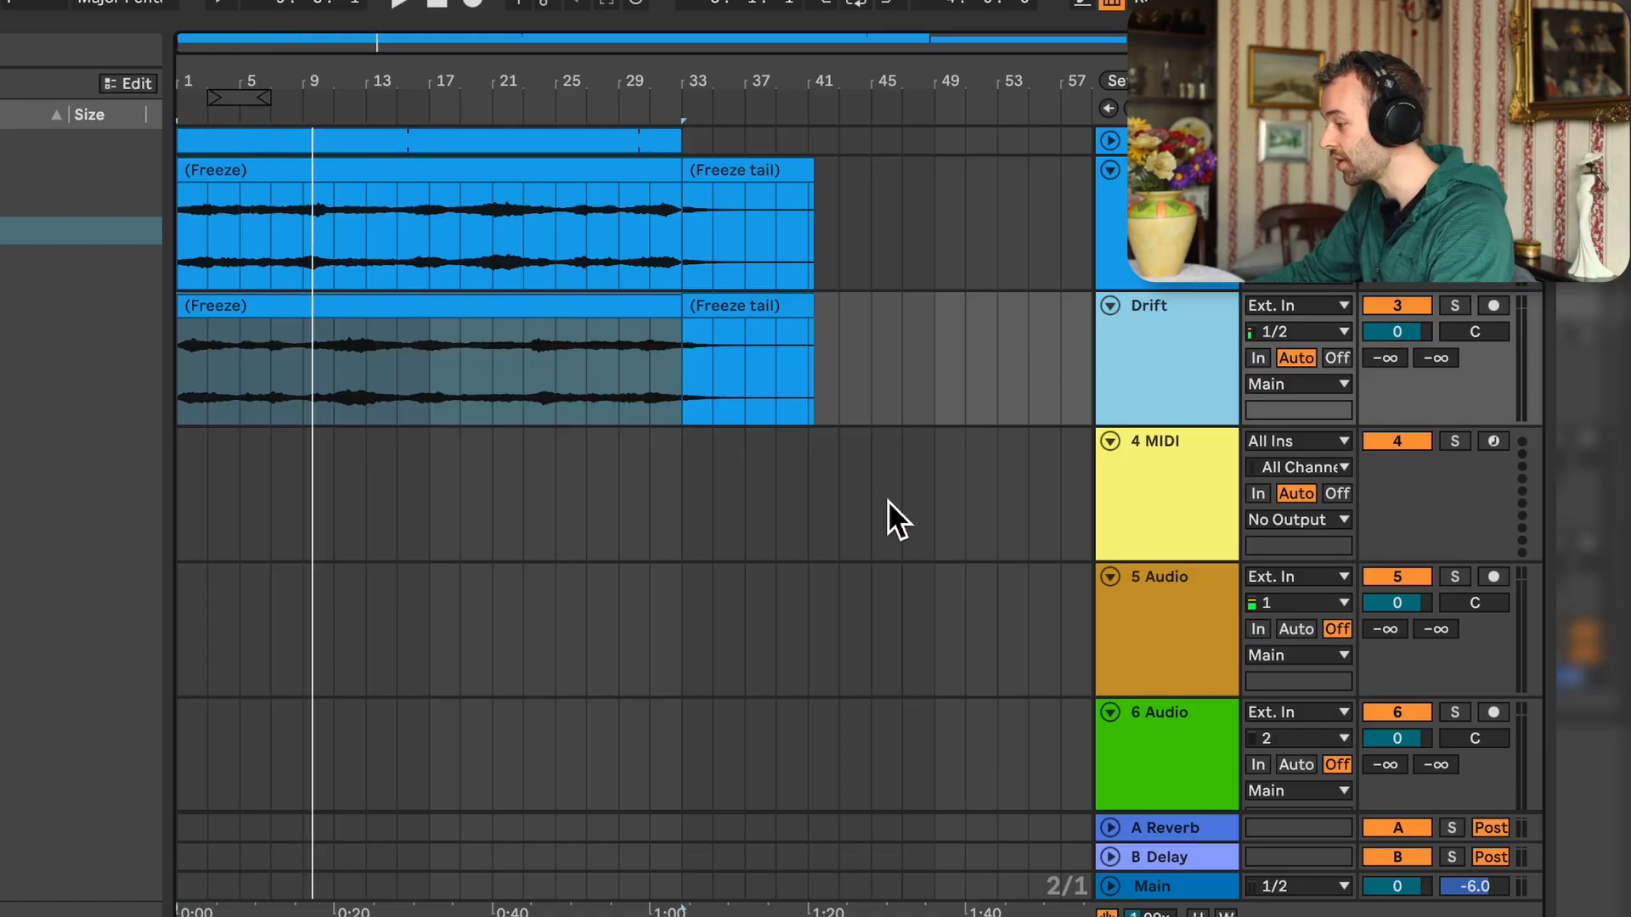
key("ctrl+d")
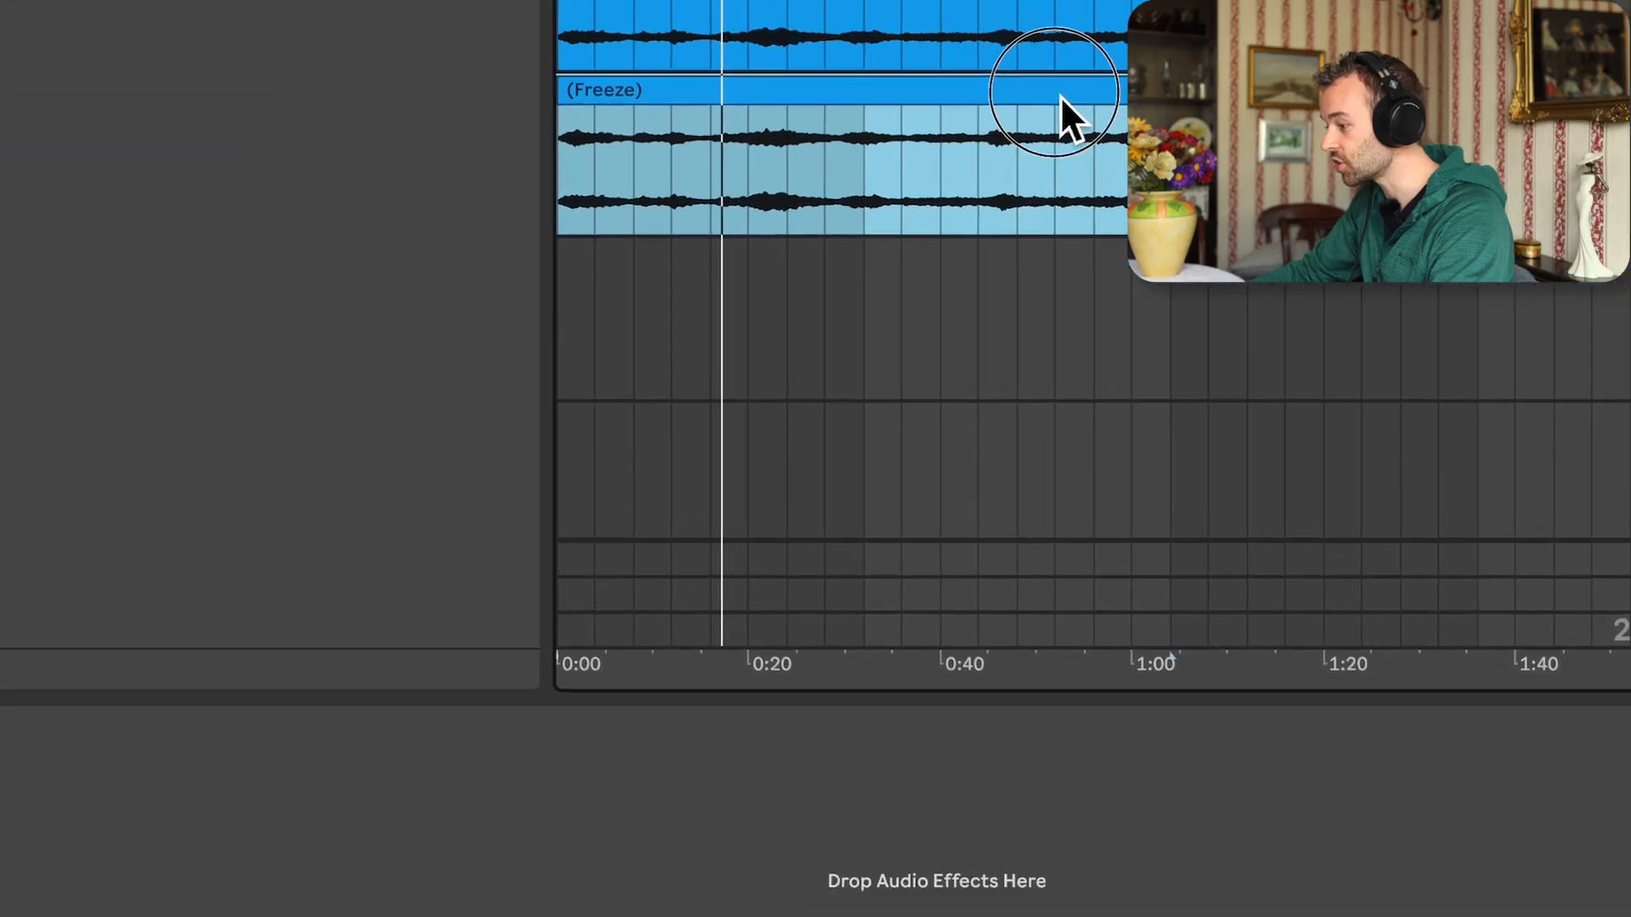
double_click(1060, 95)
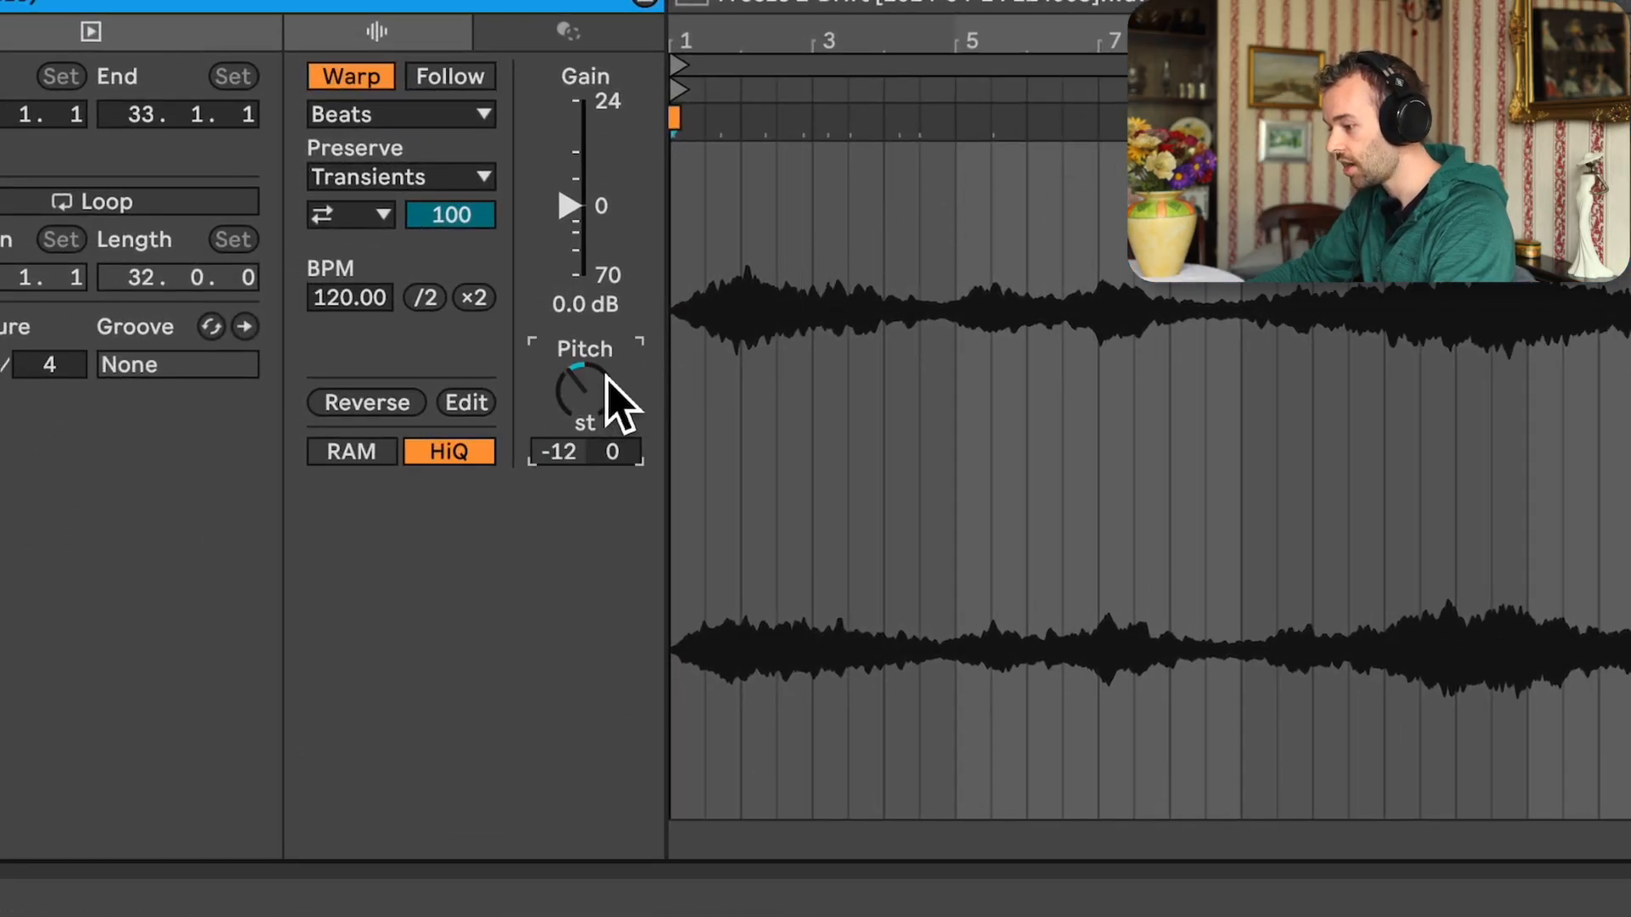
left_click(470, 115)
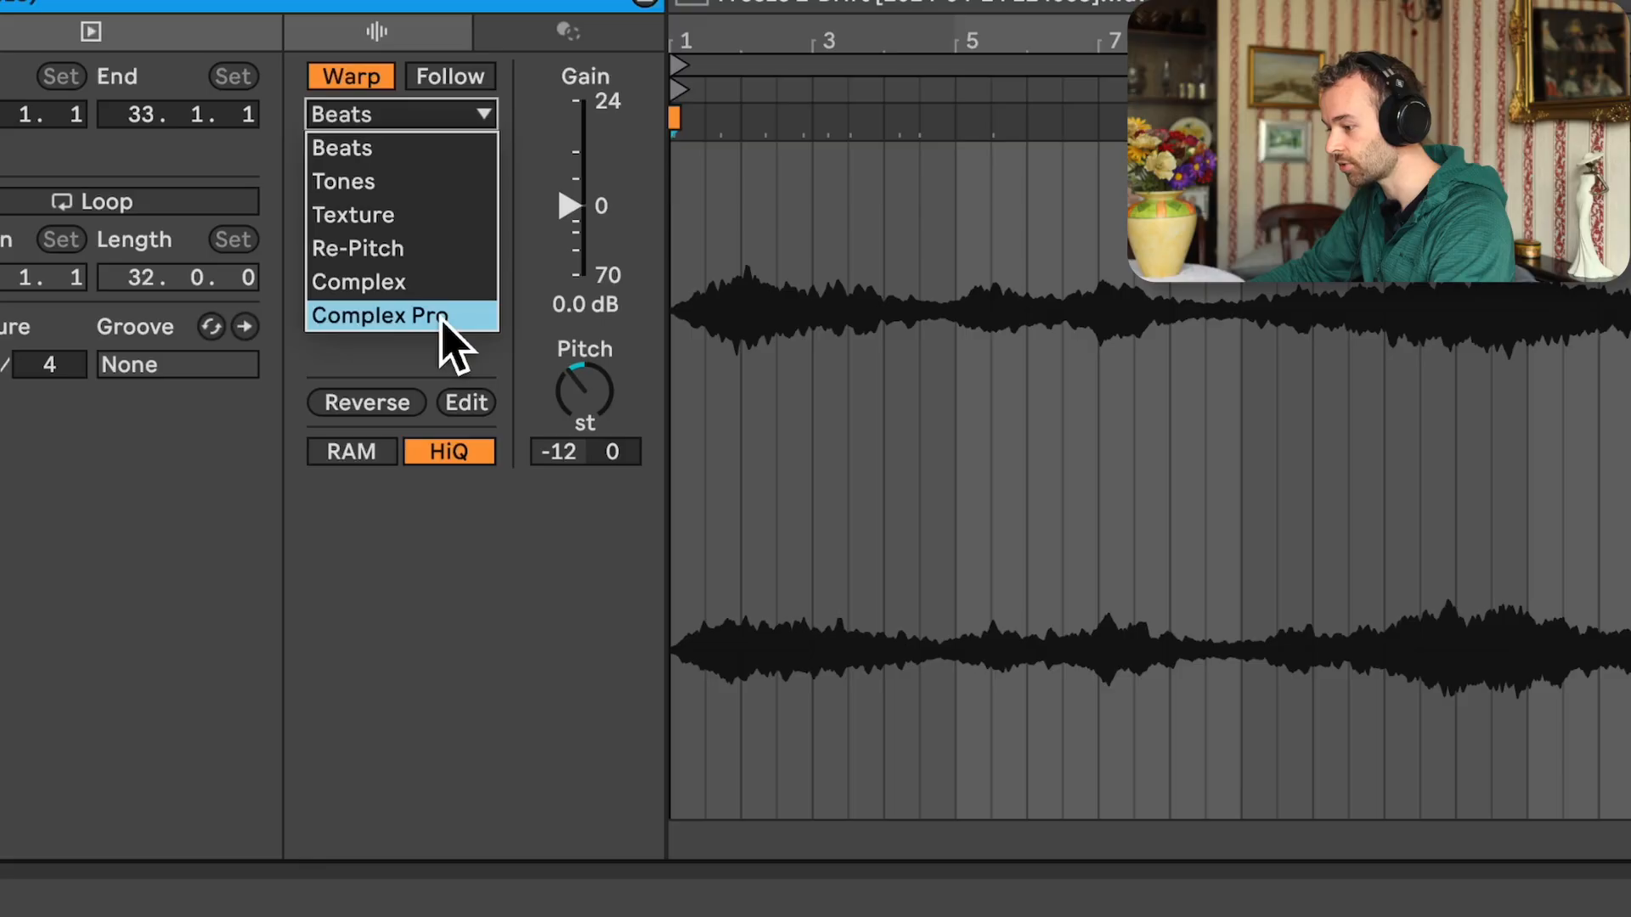
left_click(422, 183)
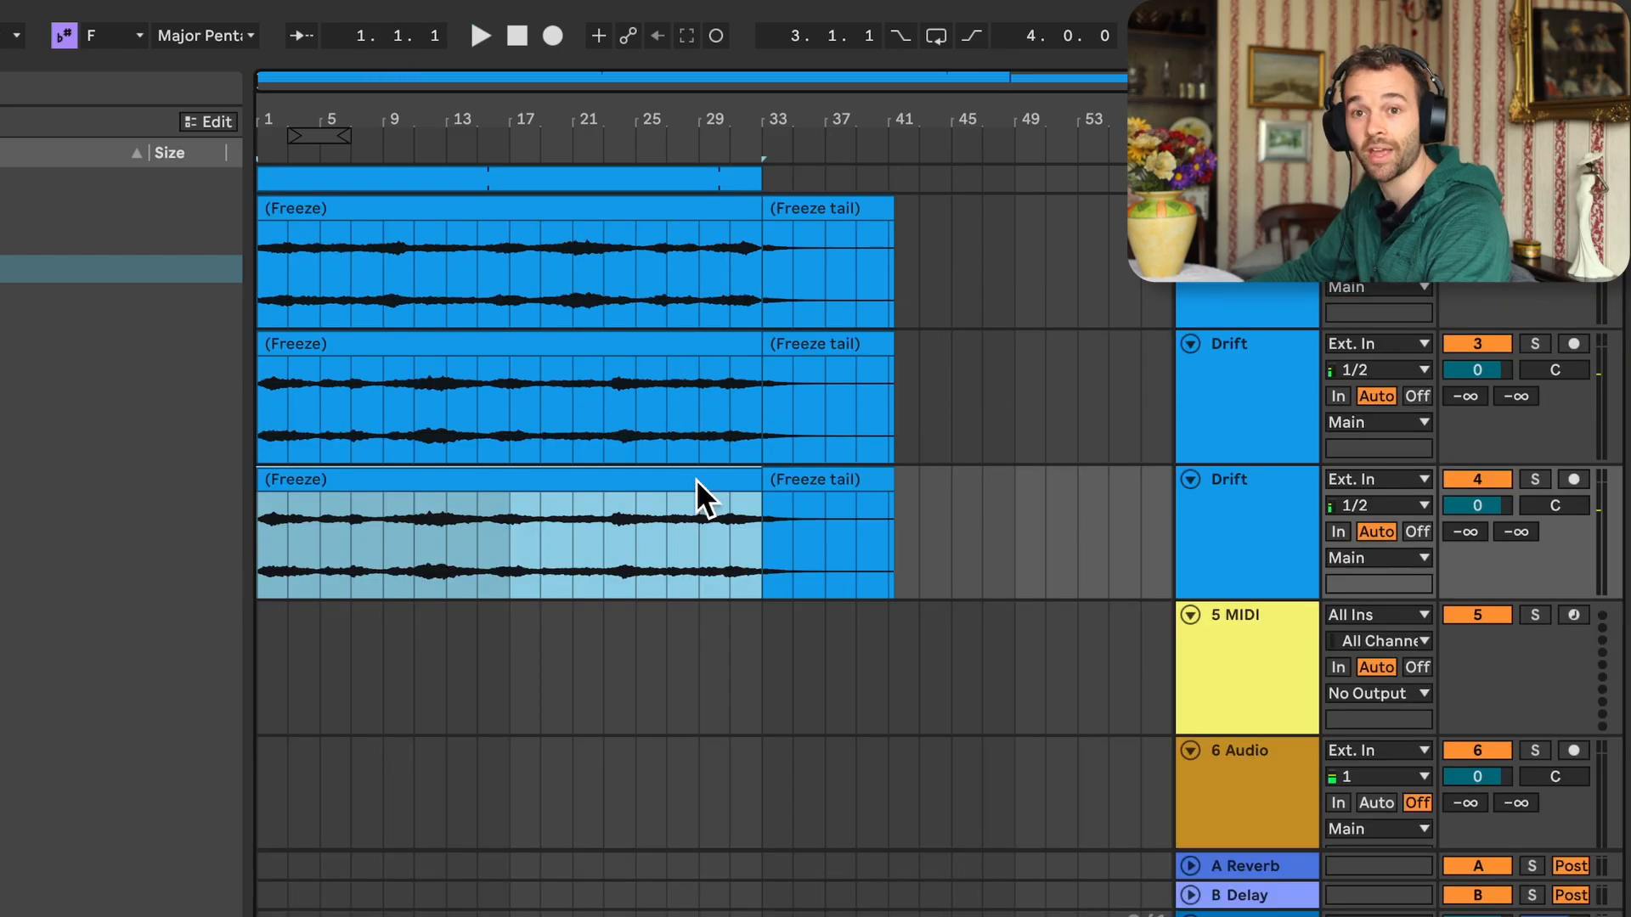
Duplicate the pitched-down Drift track 4 and time-stretch the duplicate's clip to twice its length, ending at bar 65
left_click(1262, 537)
key("super+d")
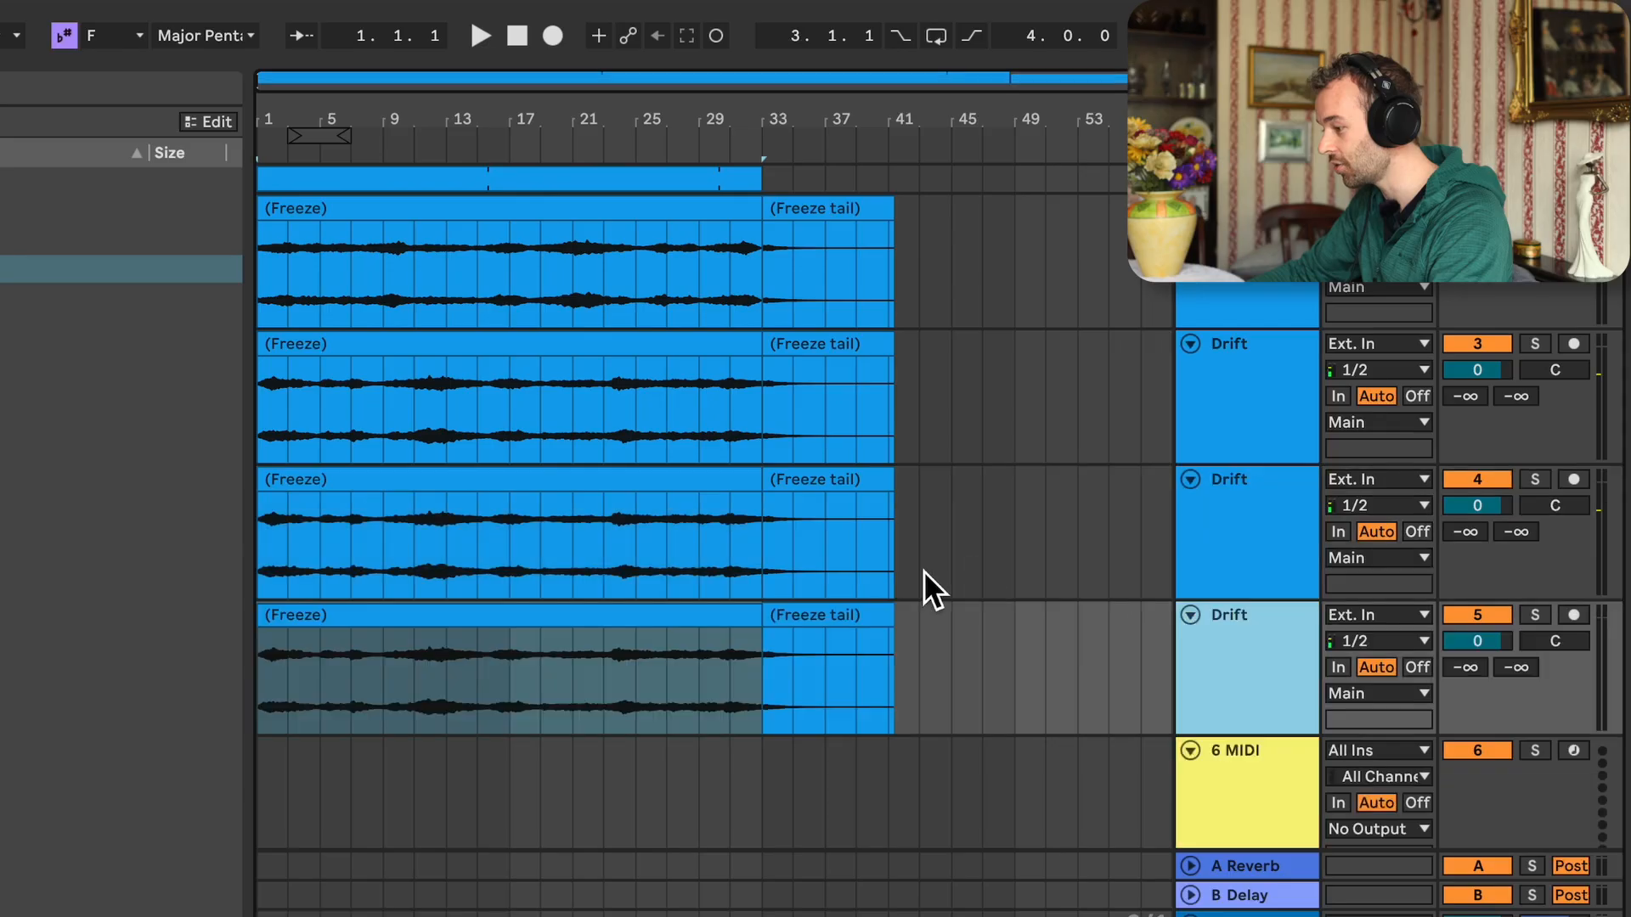
left_click(757, 631)
left_click_drag(757, 637, 1077, 654)
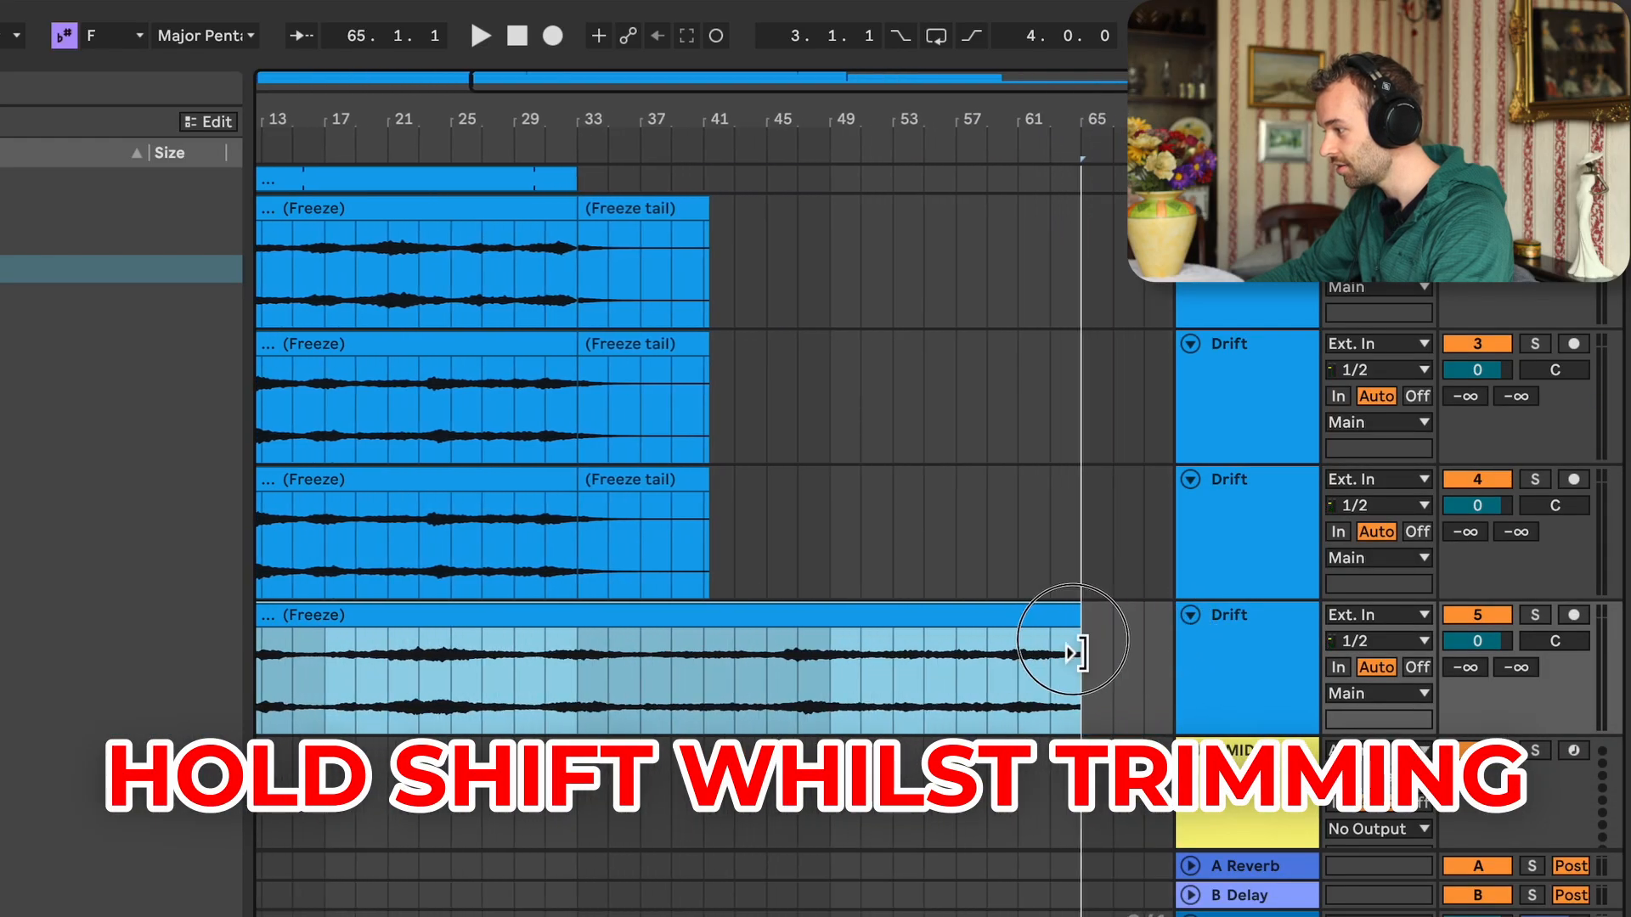
scroll(628, 690, "left", 5)
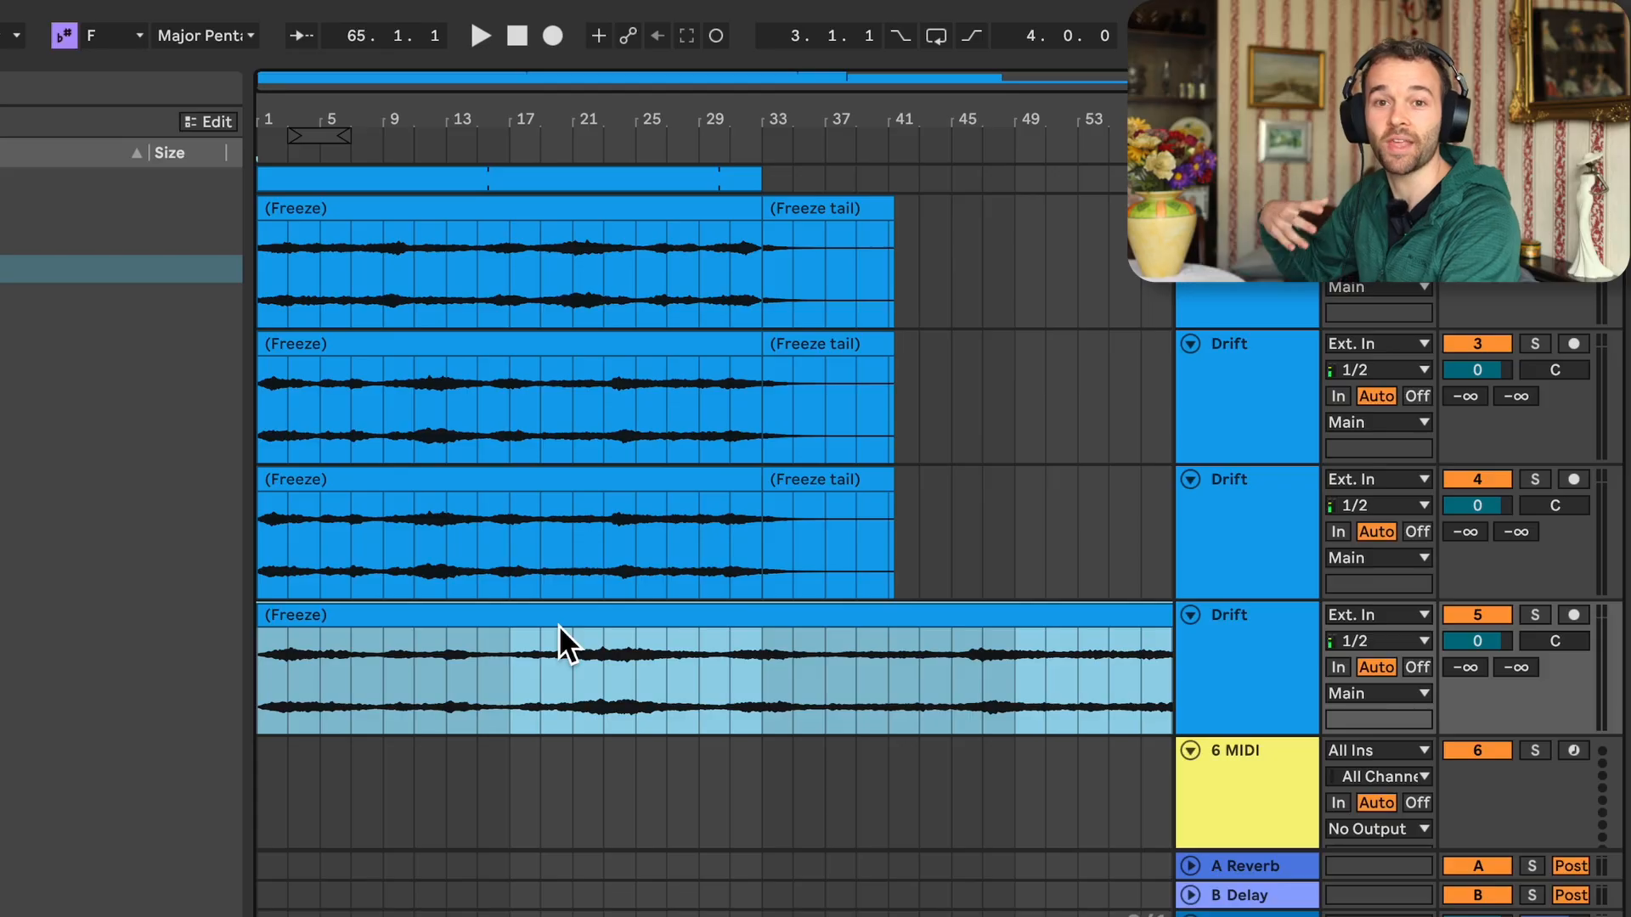
Play the layers together and balance the Drift volumes: track 3 at -4.5 dB, track 4 at -2.6 dB and track 5 at -7.3 dB
left_click_drag(1491, 503, 1490, 518)
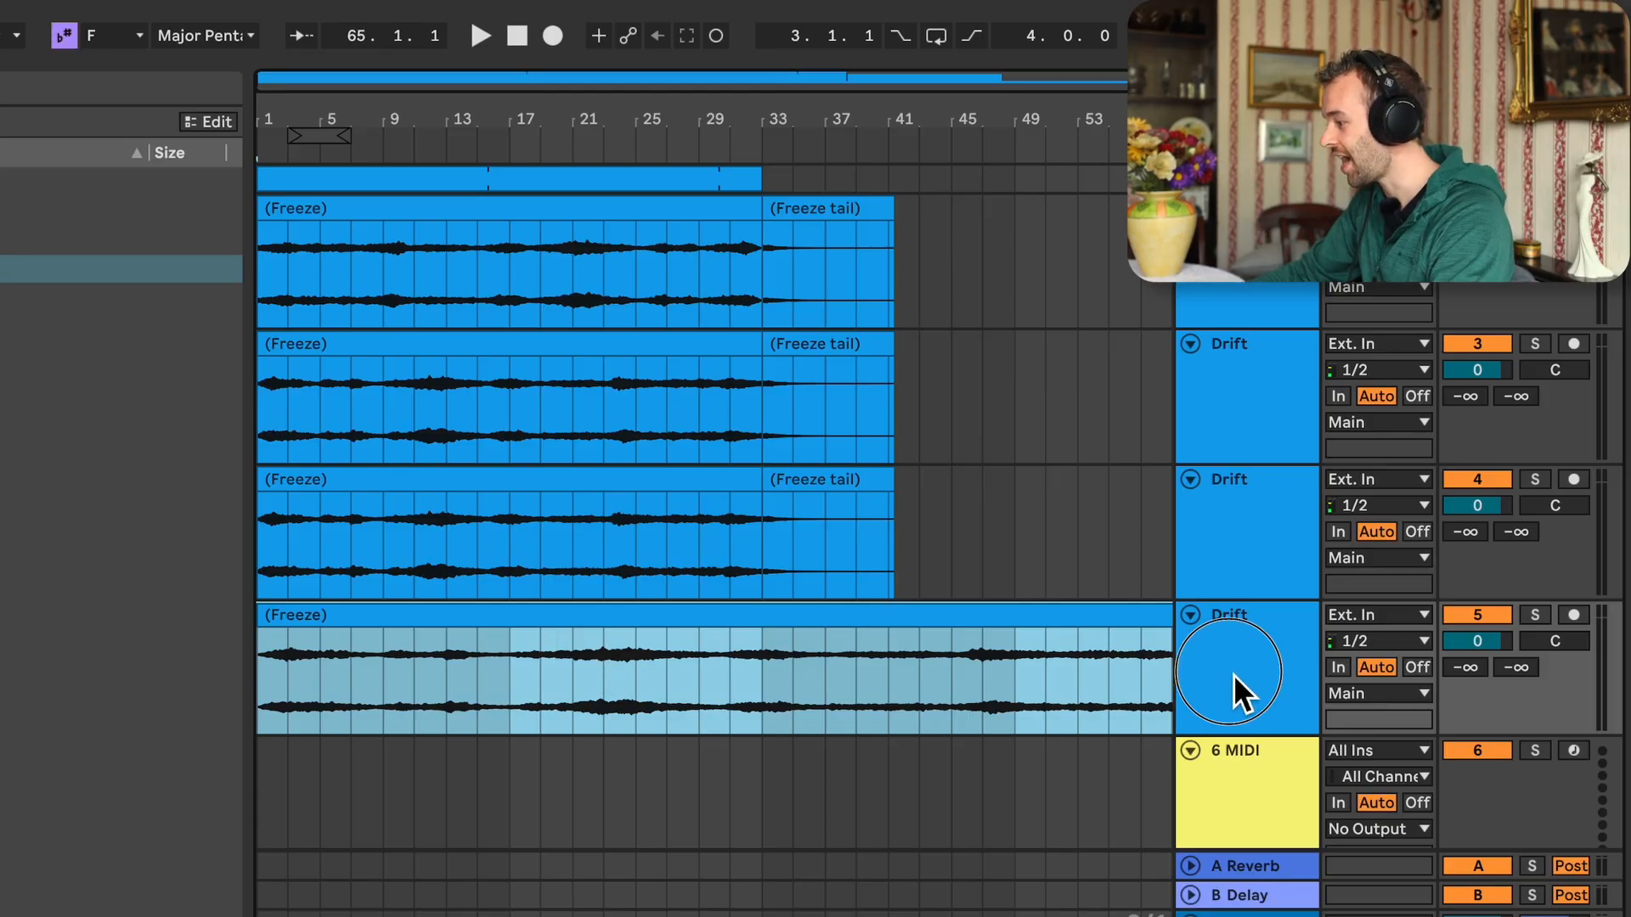
left_click(1281, 351)
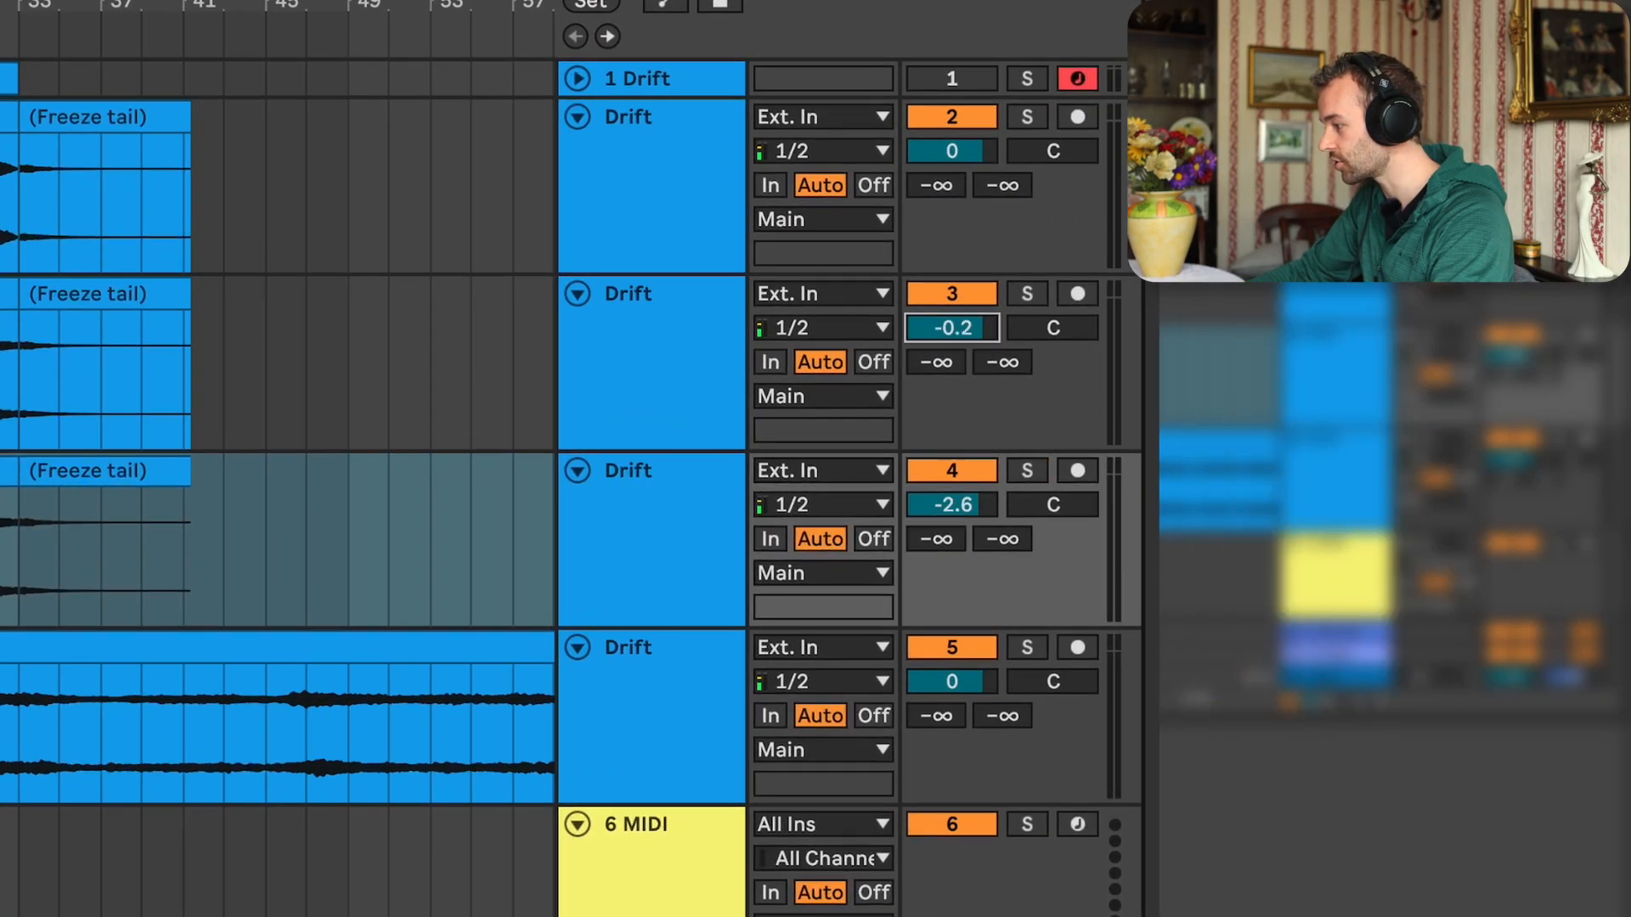
left_click_drag(968, 685, 969, 701)
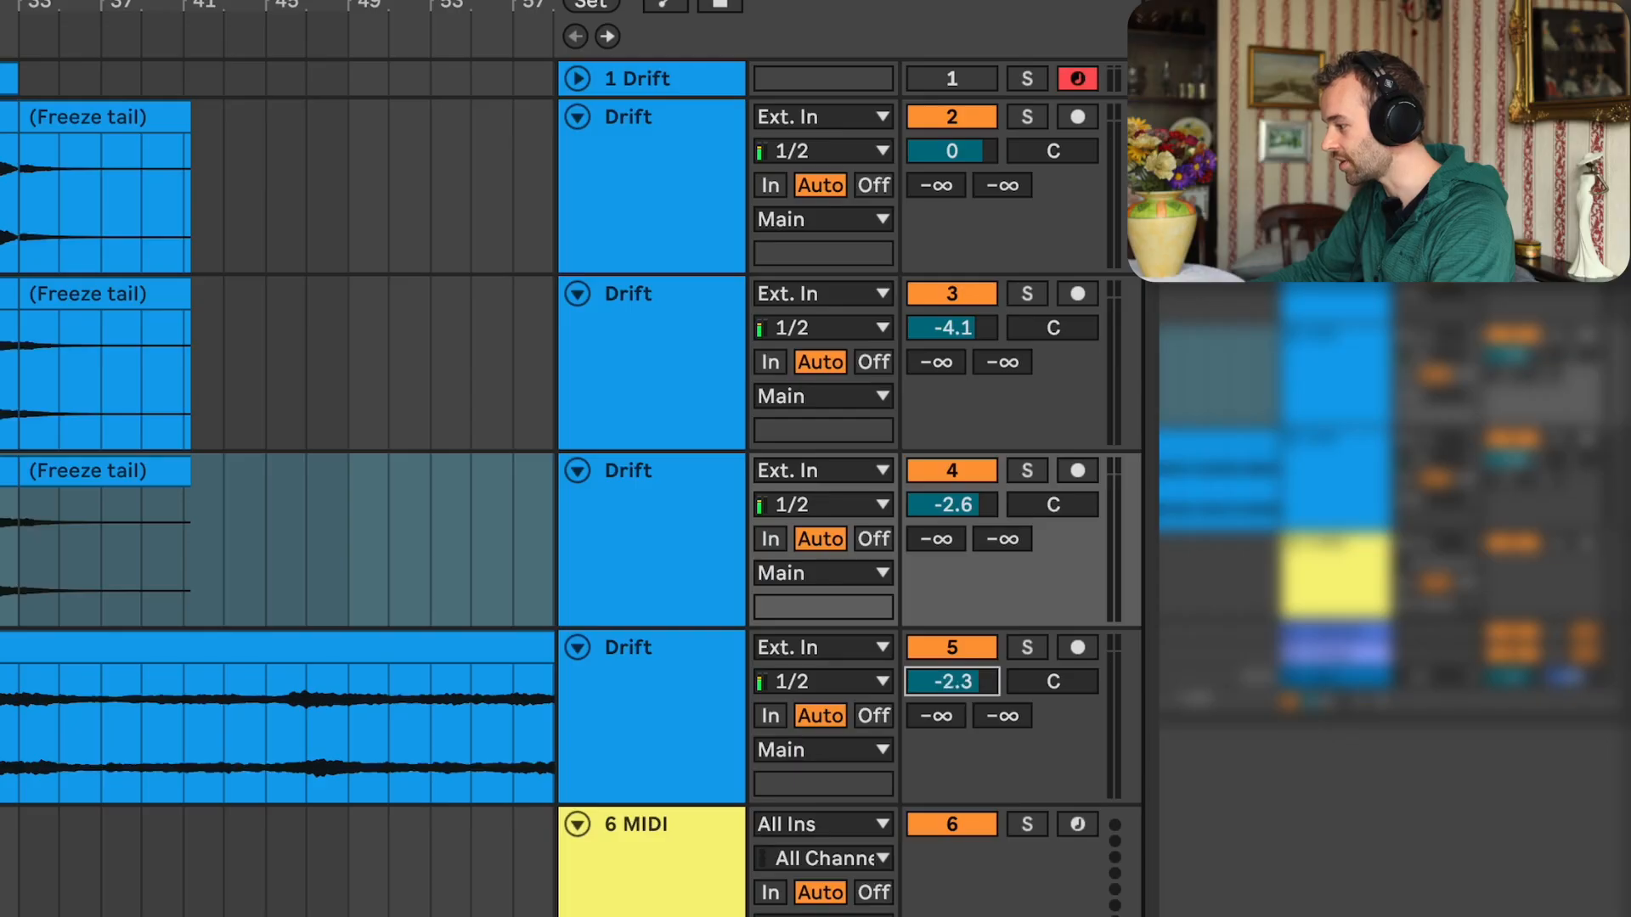
left_click(231, 645)
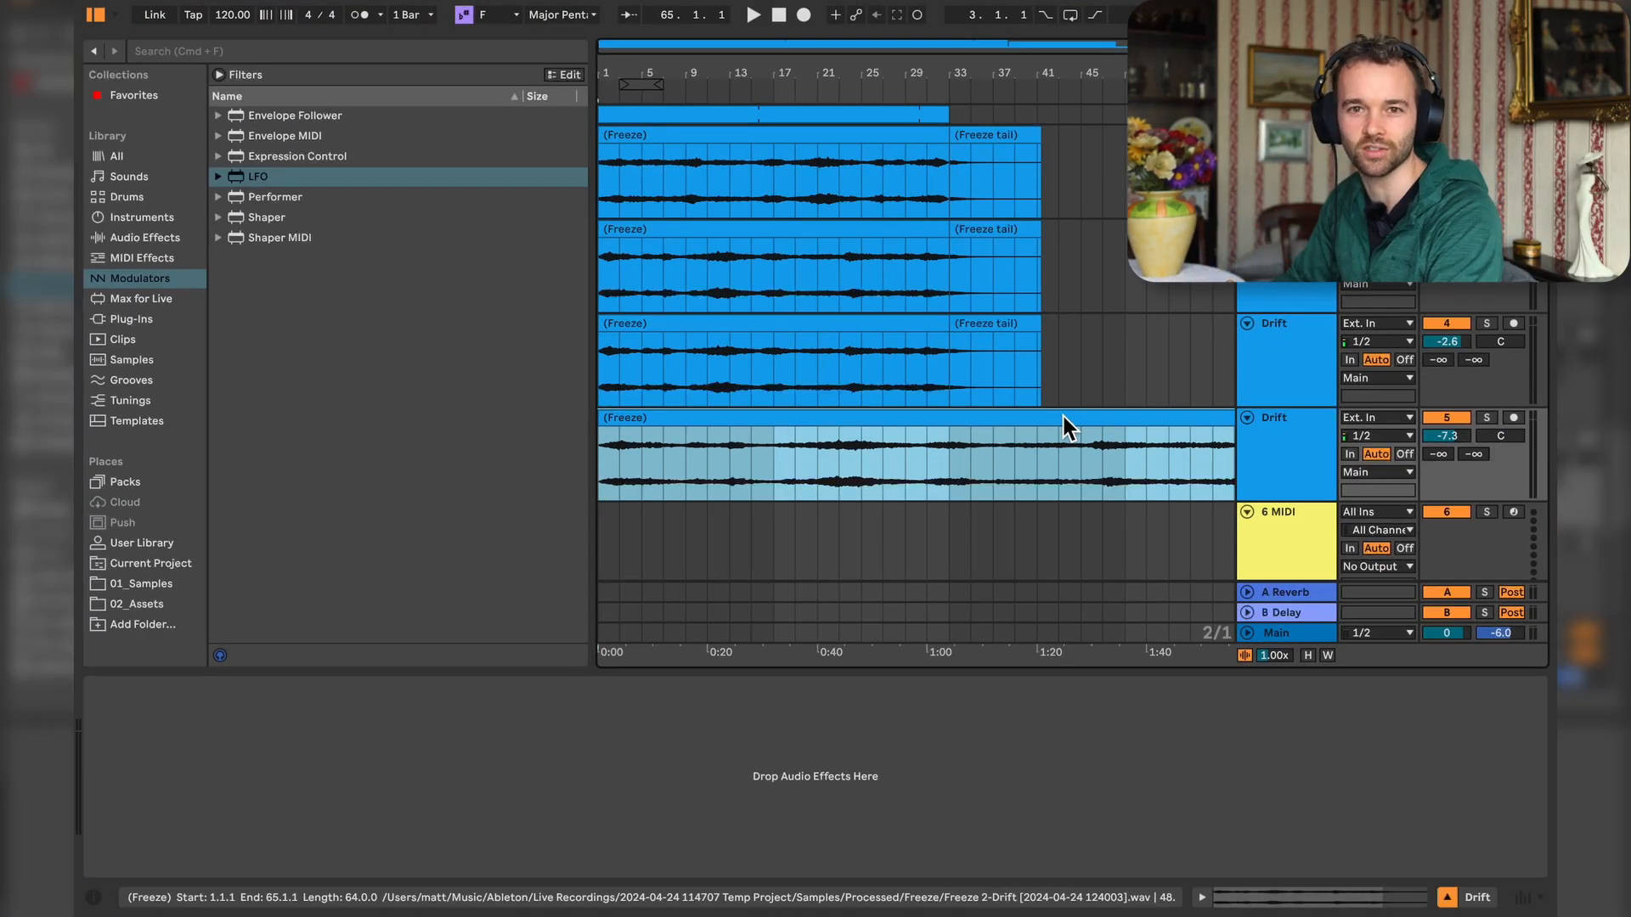
key("space")
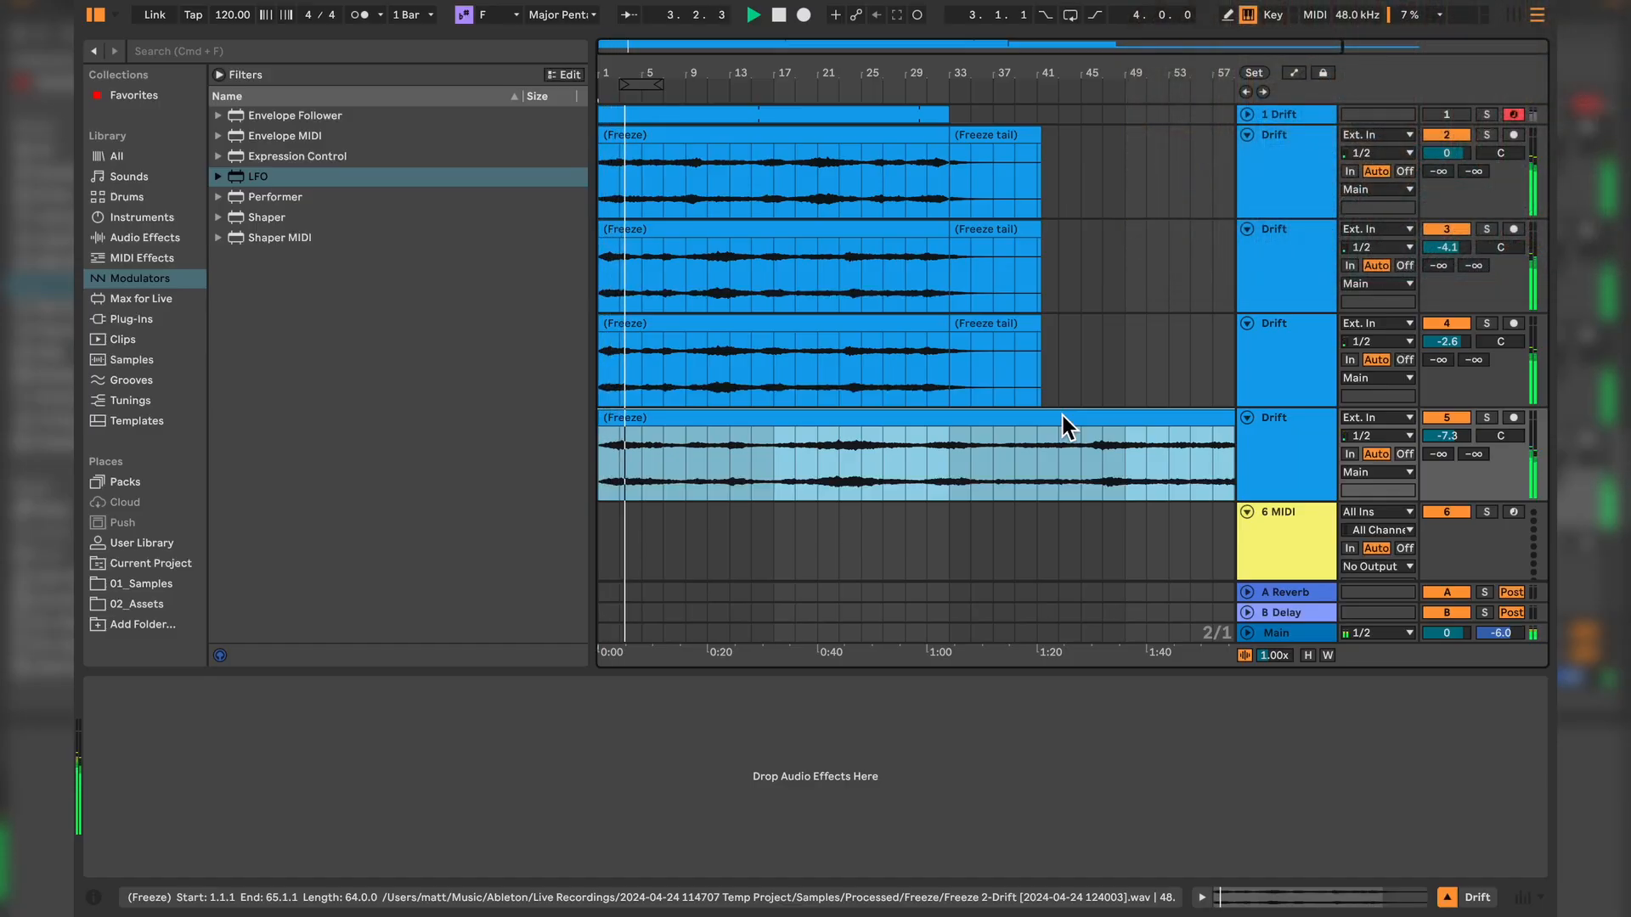
left_click_drag(1452, 247, 1452, 248)
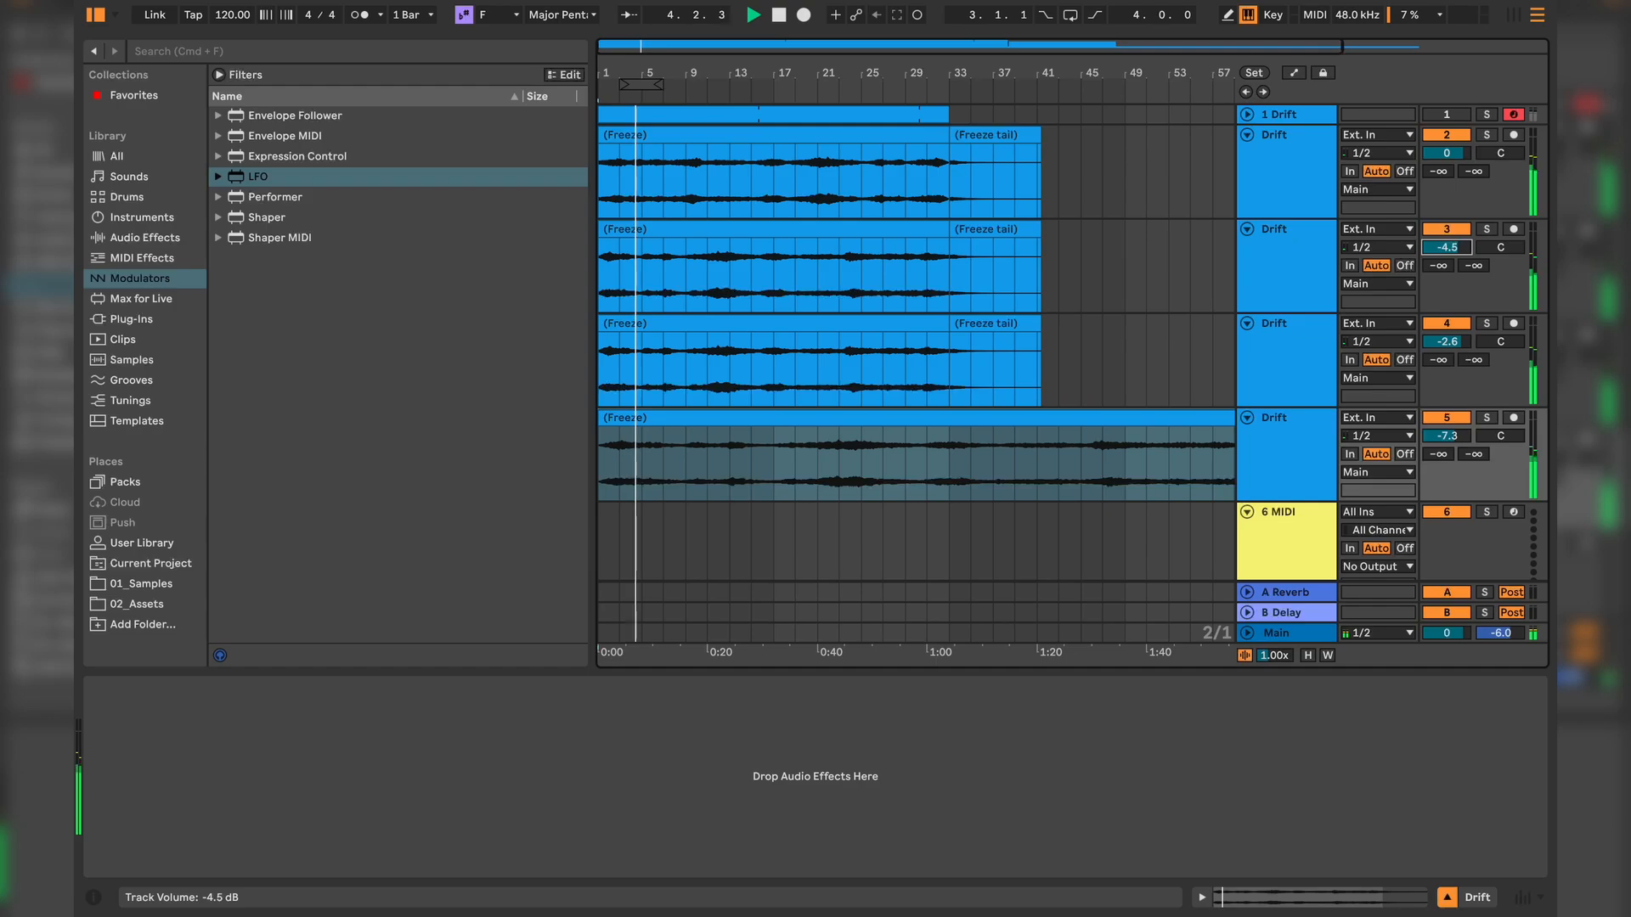